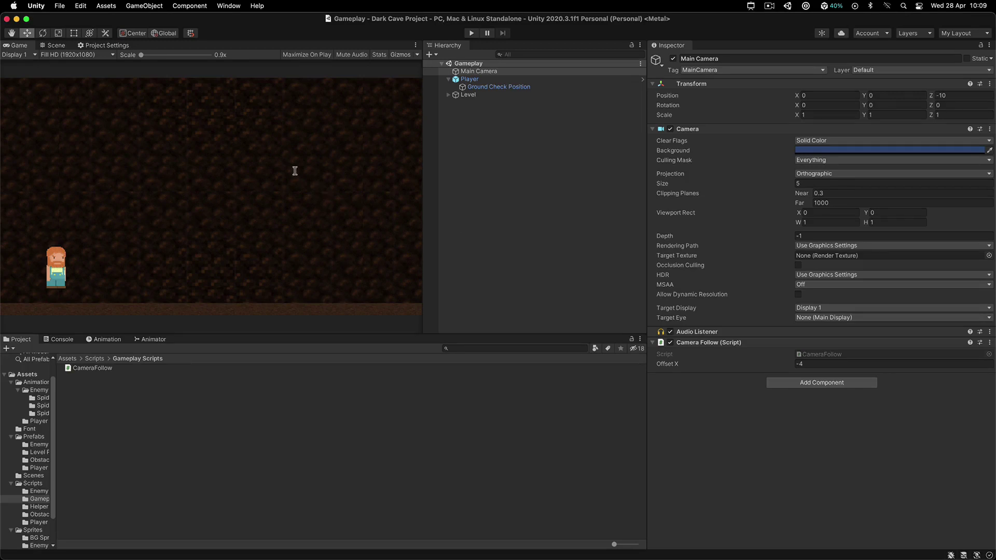
Examine the far end of the level around the last hanging wall in the Scene view
{"action": "left_click", "coordinate": [53, 45]}
{"action": "scroll", "coordinate": [162, 194], "scroll_direction": "down", "scroll_amount": 5}
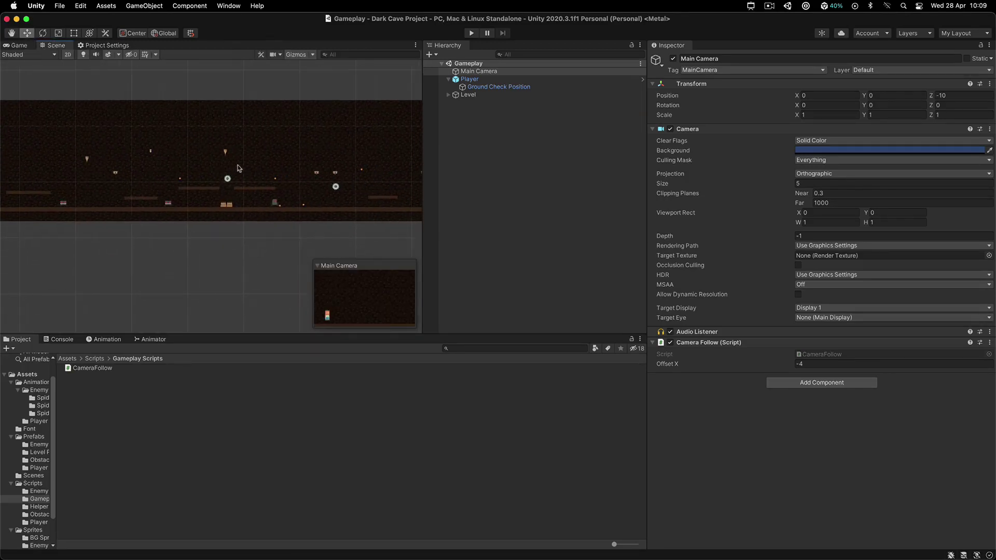
{"action": "middle_click_drag", "start_coordinate": [239, 168], "coordinate": [171, 174]}
{"action": "middle_click_drag", "start_coordinate": [250, 173], "coordinate": [213, 173]}
{"action": "scroll", "coordinate": [309, 201], "scroll_direction": "up", "scroll_amount": 8}
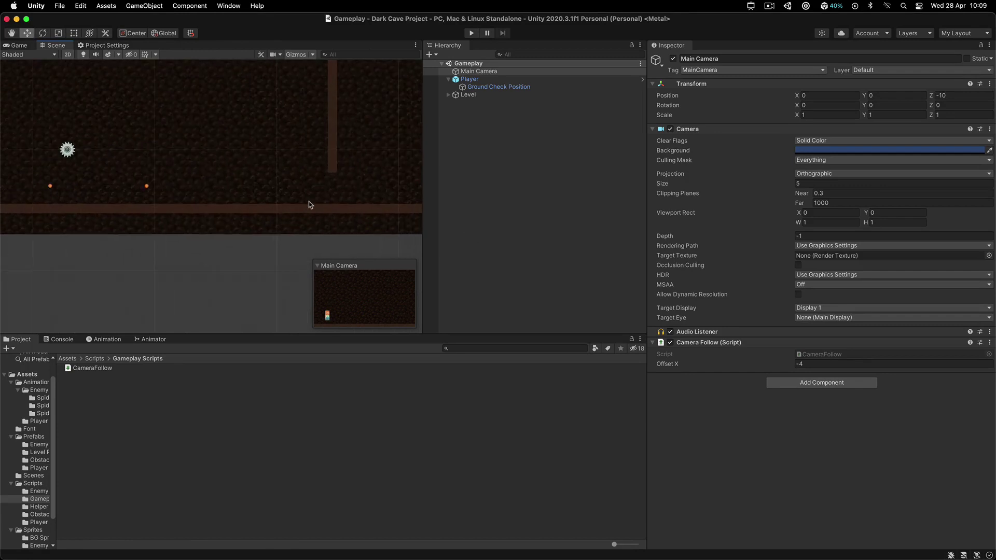
{"action": "scroll", "coordinate": [195, 161], "scroll_direction": "up", "scroll_amount": 4}
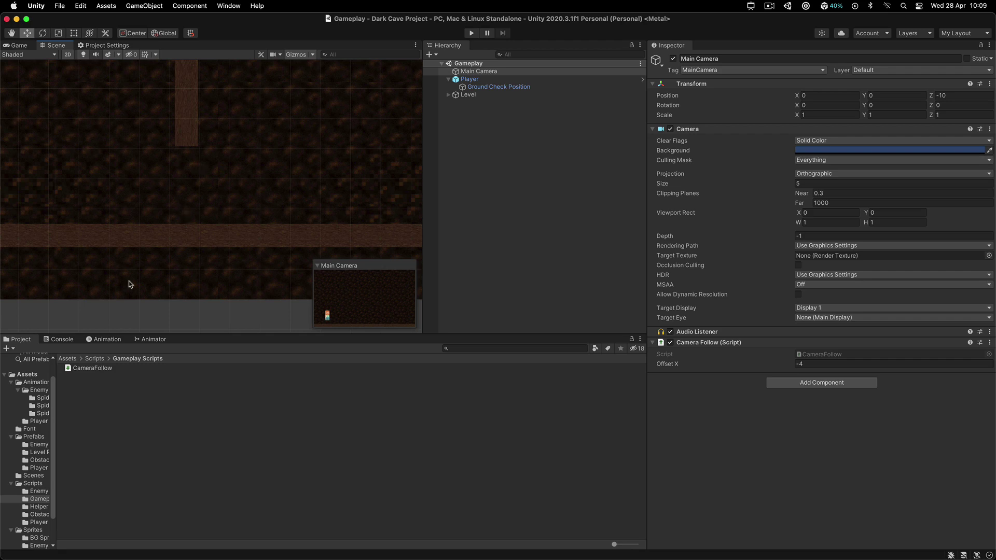
Set the Sprite Mode of the Door texture in Sprites > Game Sprites to Multiple and apply the import setting
{"action": "left_click", "coordinate": [68, 358]}
{"action": "double_click", "coordinate": [83, 407]}
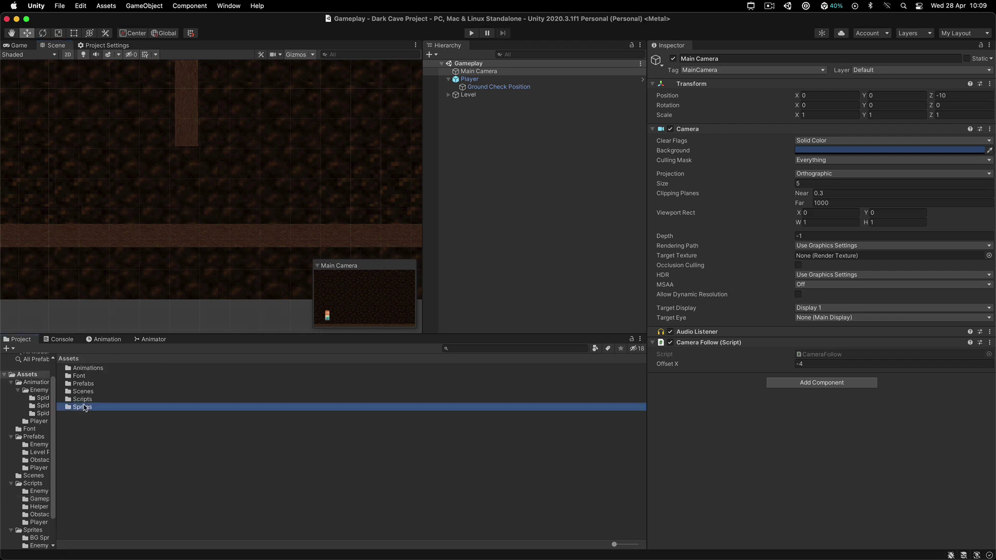
{"action": "double_click", "coordinate": [88, 384]}
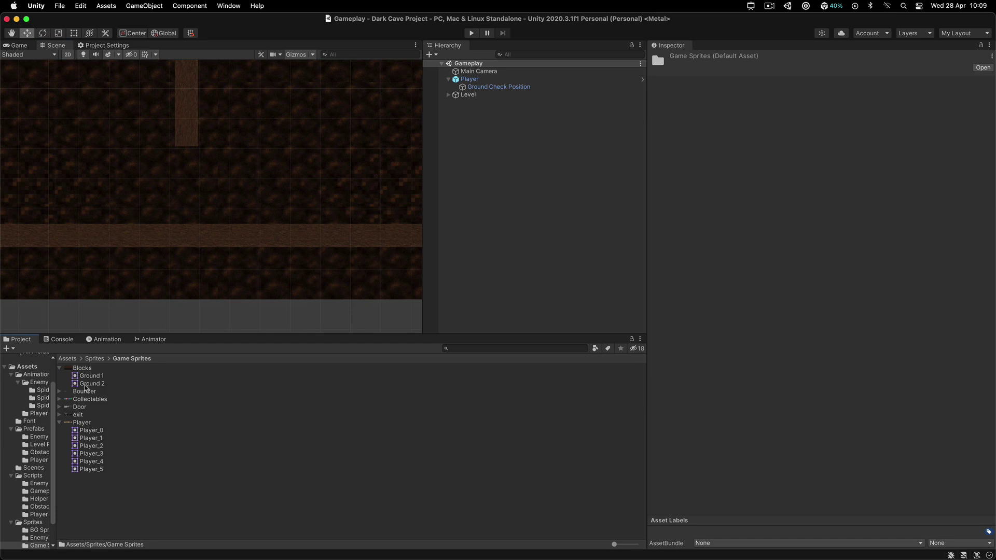
{"action": "left_click", "coordinate": [80, 408]}
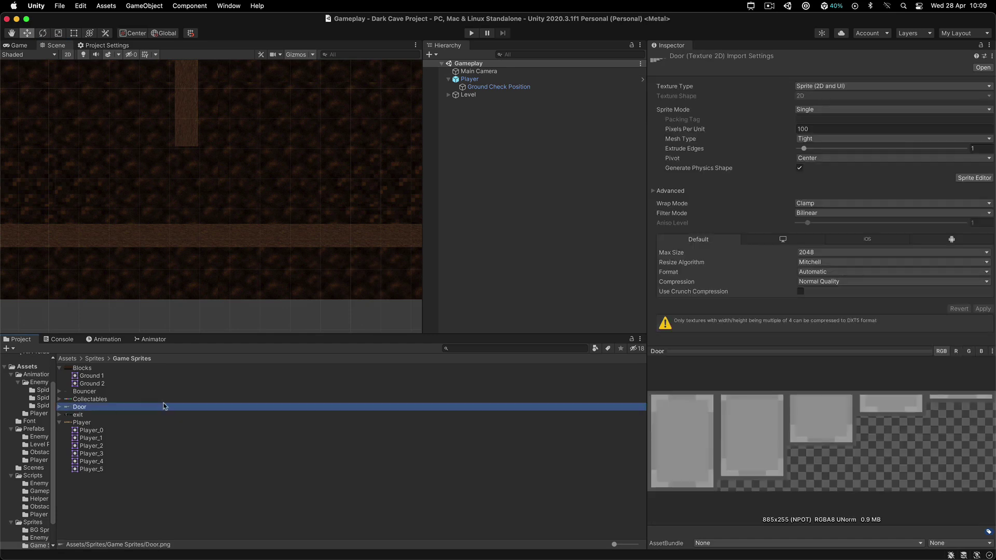
{"action": "left_click", "coordinate": [840, 110]}
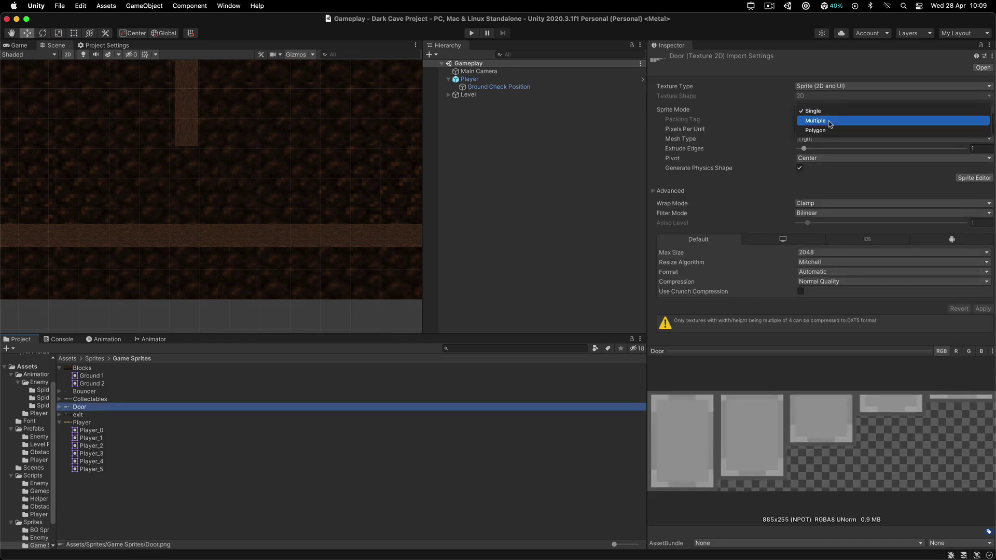
{"action": "left_click", "coordinate": [830, 123]}
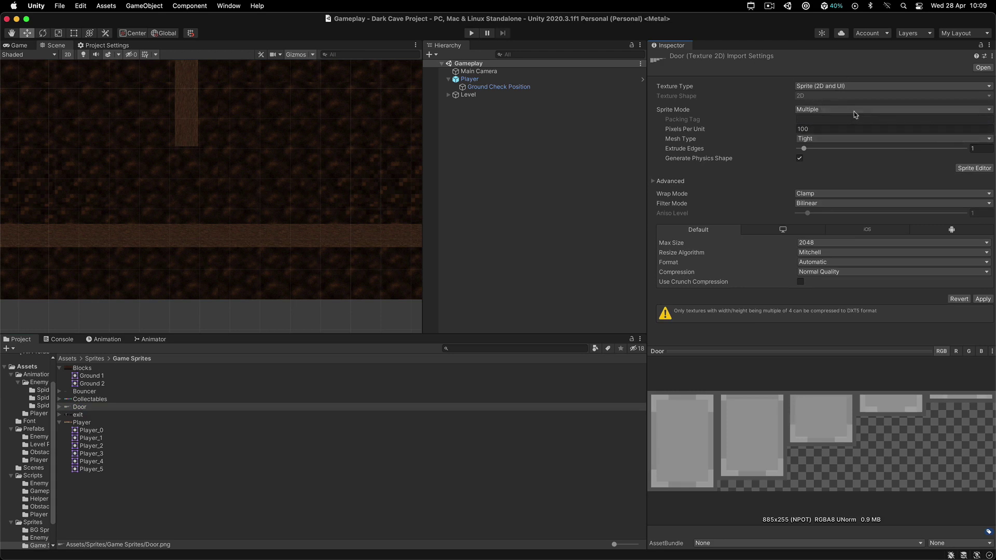
{"action": "left_click", "coordinate": [982, 299]}
Open the Door sheet in the Sprite Editor and slice it with Automatic type, Center pivot and the Delete Existing method
{"action": "left_click", "coordinate": [975, 169]}
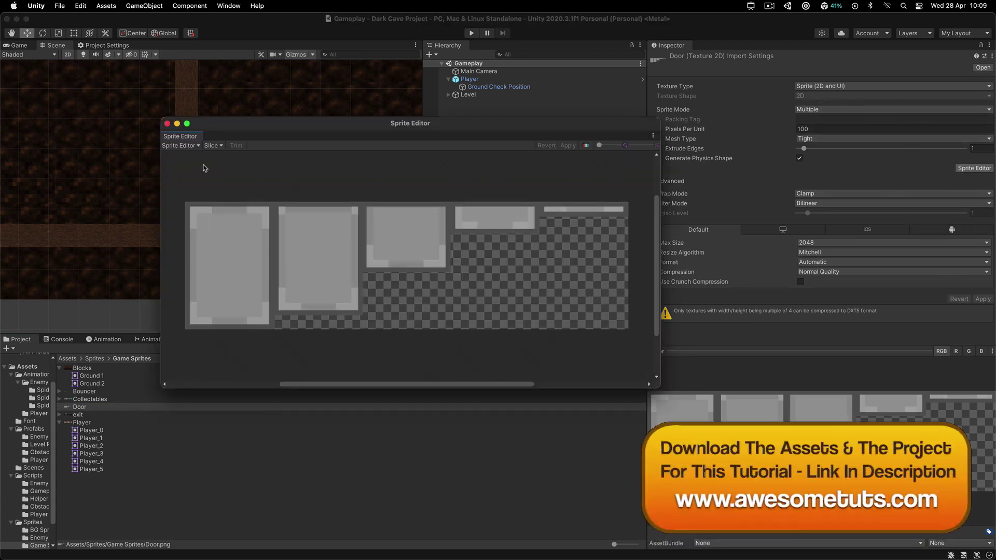
{"action": "left_click", "coordinate": [212, 146]}
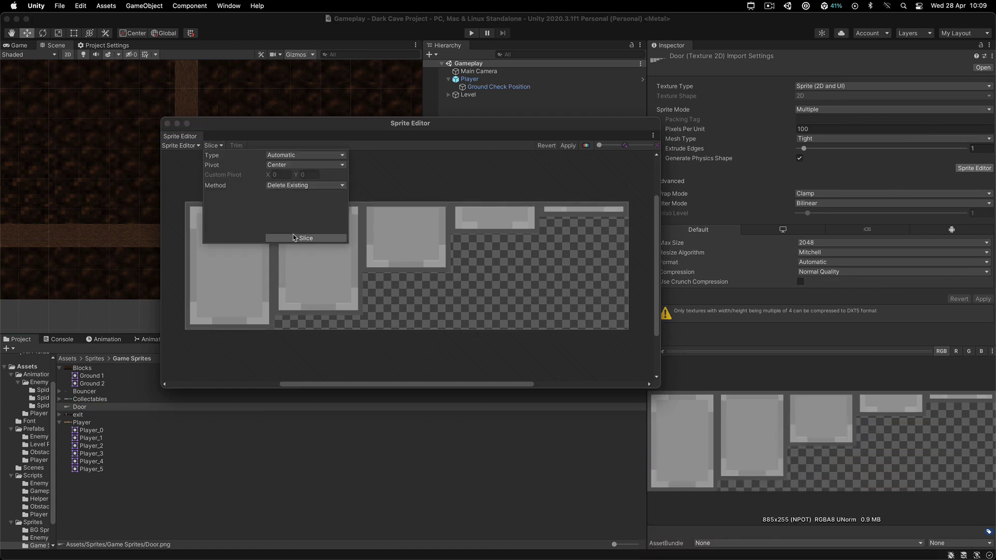
{"action": "left_click", "coordinate": [404, 192]}
{"action": "left_click", "coordinate": [624, 238]}
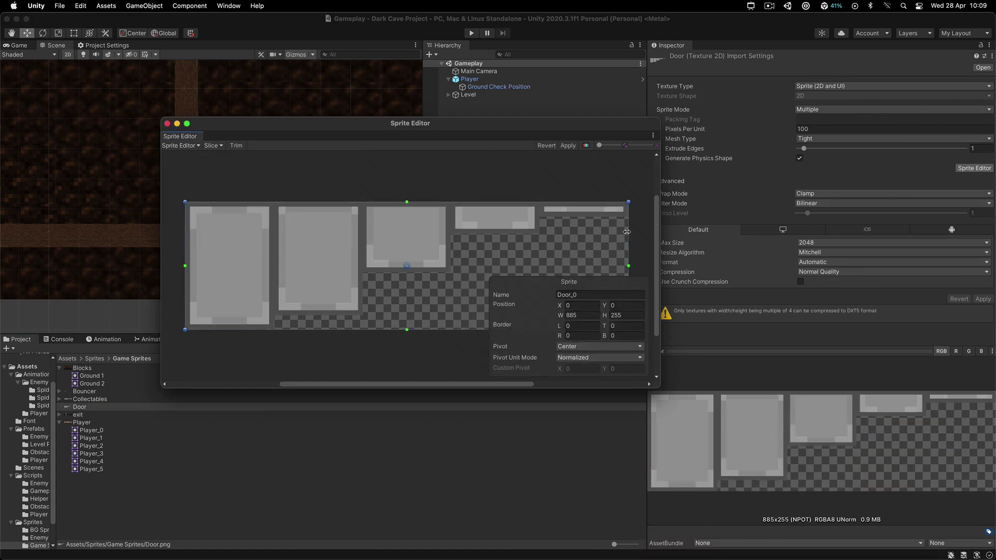
{"action": "left_click", "coordinate": [629, 227]}
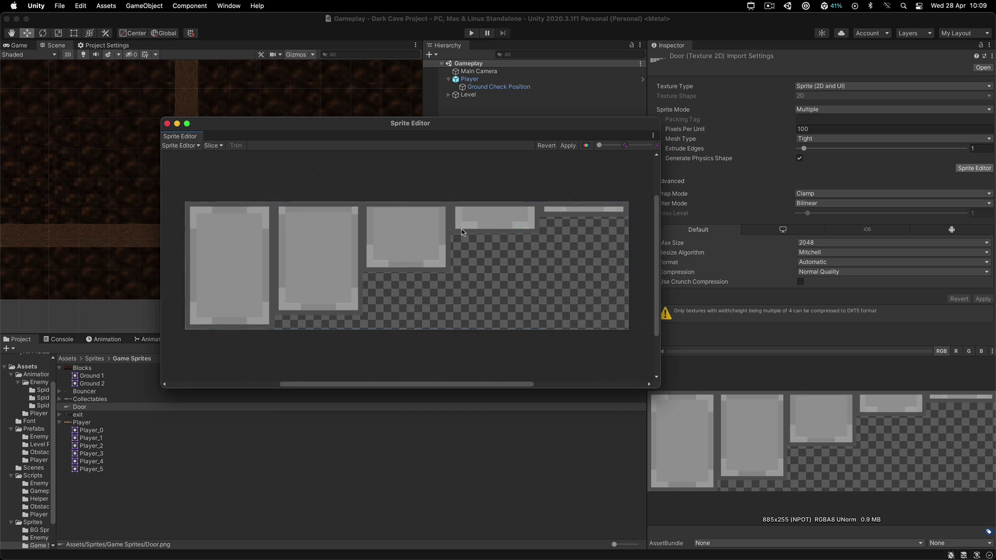
Shrink the full-sheet slice to the first door frame and outline the second frame with a slice about 171 by 216 pixels
{"action": "left_click", "coordinate": [615, 236]}
{"action": "left_click_drag", "start_coordinate": [629, 232], "coordinate": [357, 317]}
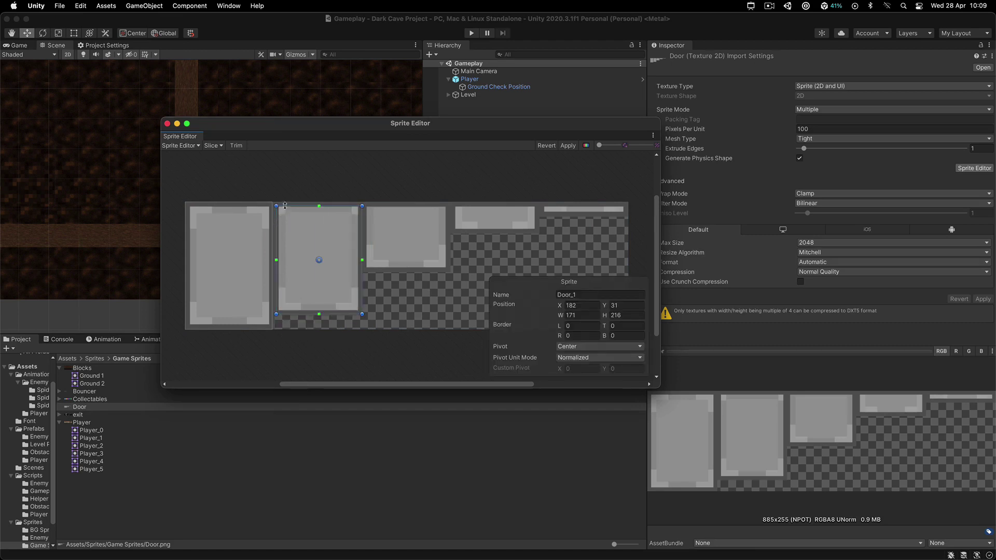
{"action": "left_click_drag", "start_coordinate": [285, 202], "coordinate": [275, 212]}
Outline the third door frame with a slice about 167 by 133 pixels and adjust it around the artwork
{"action": "left_click_drag", "start_coordinate": [366, 204], "coordinate": [449, 271]}
{"action": "scroll", "coordinate": [413, 238], "scroll_direction": "up", "scroll_amount": 5}
{"action": "scroll", "coordinate": [345, 189], "scroll_direction": "down", "scroll_amount": 3}
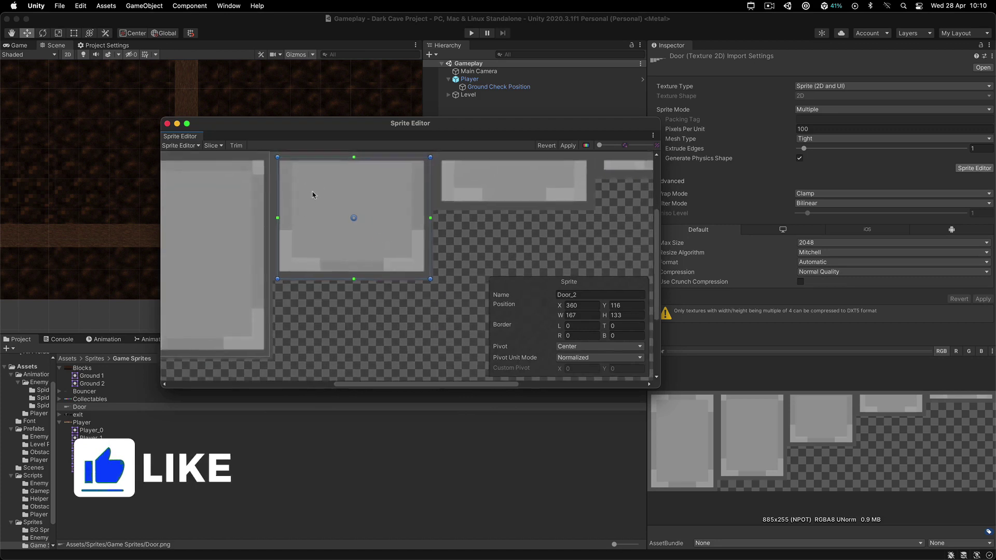
{"action": "left_click_drag", "start_coordinate": [295, 190], "coordinate": [254, 195]}
Outline the fourth door frame with a slice about 169 pixels wide and 56 pixels high, then fine-tune its left and lower edges
{"action": "left_click_drag", "start_coordinate": [426, 200], "coordinate": [452, 233]}
{"action": "scroll", "coordinate": [383, 233], "scroll_direction": "right", "scroll_amount": 5}
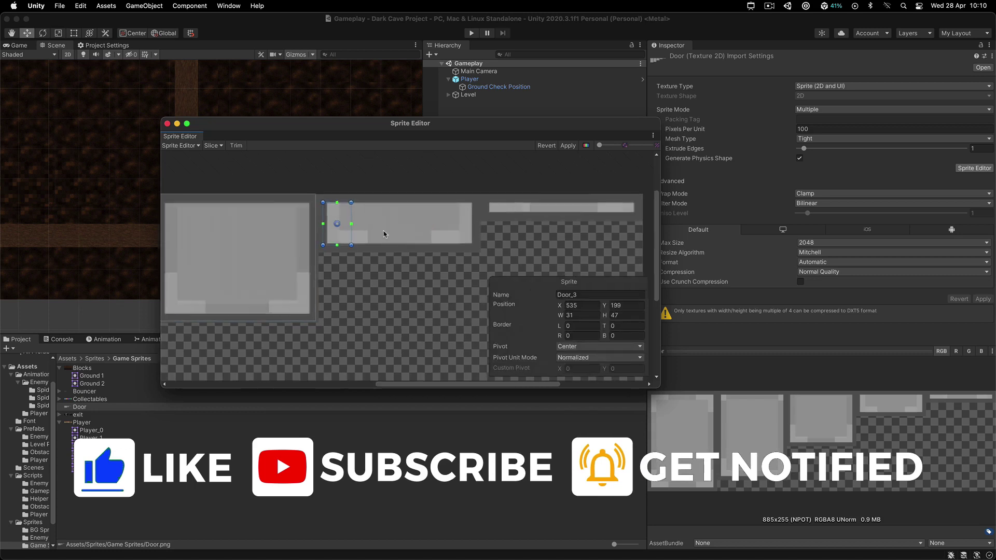
{"action": "left_click_drag", "start_coordinate": [324, 212], "coordinate": [437, 196]}
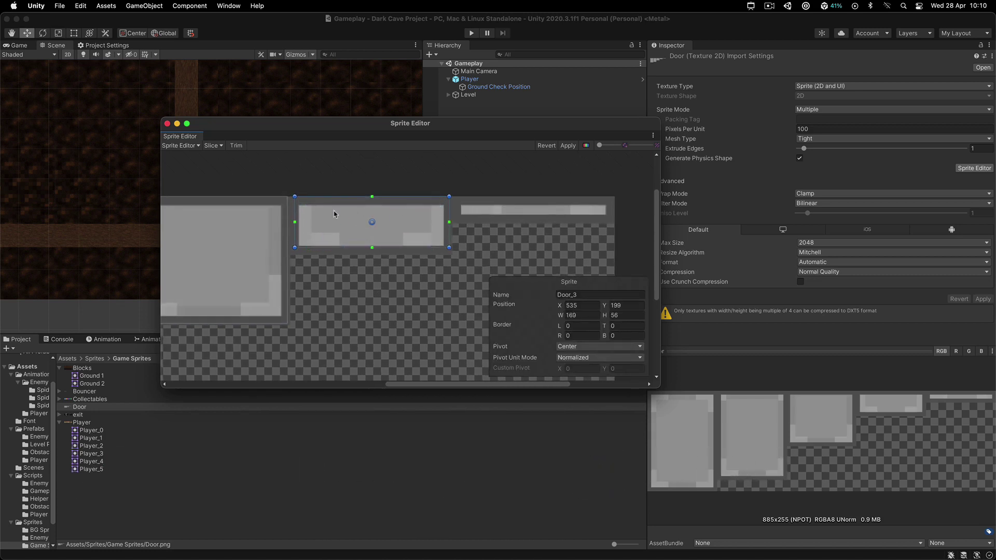
{"action": "left_click_drag", "start_coordinate": [293, 205], "coordinate": [288, 205]}
{"action": "left_click_drag", "start_coordinate": [333, 247], "coordinate": [333, 252]}
Outline the fifth door frame with a slice about 179 by 28 pixels, then apply the slicing and close the Sprite Editor
{"action": "left_click_drag", "start_coordinate": [452, 198], "coordinate": [613, 204]}
{"action": "left_click_drag", "start_coordinate": [455, 203], "coordinate": [453, 206]}
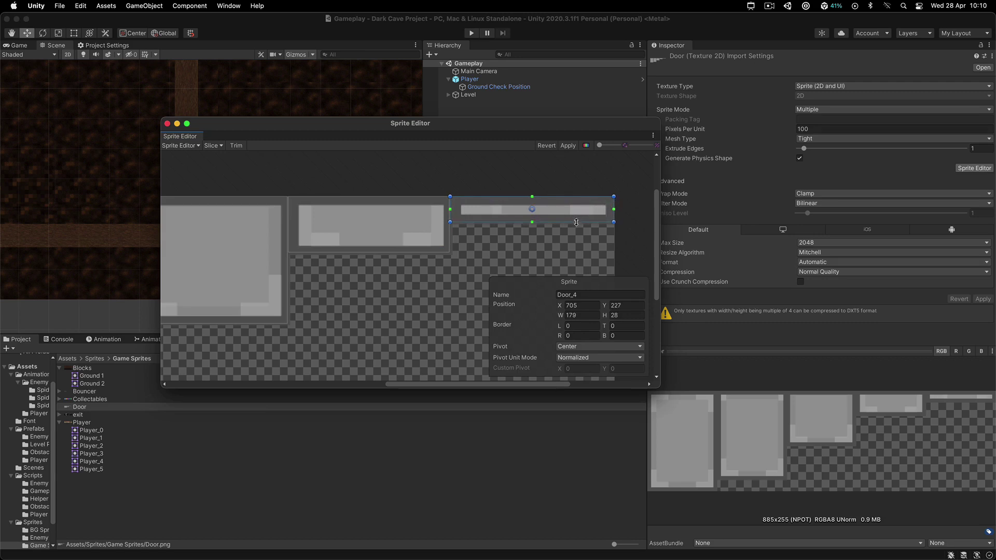
{"action": "left_click", "coordinate": [569, 147]}
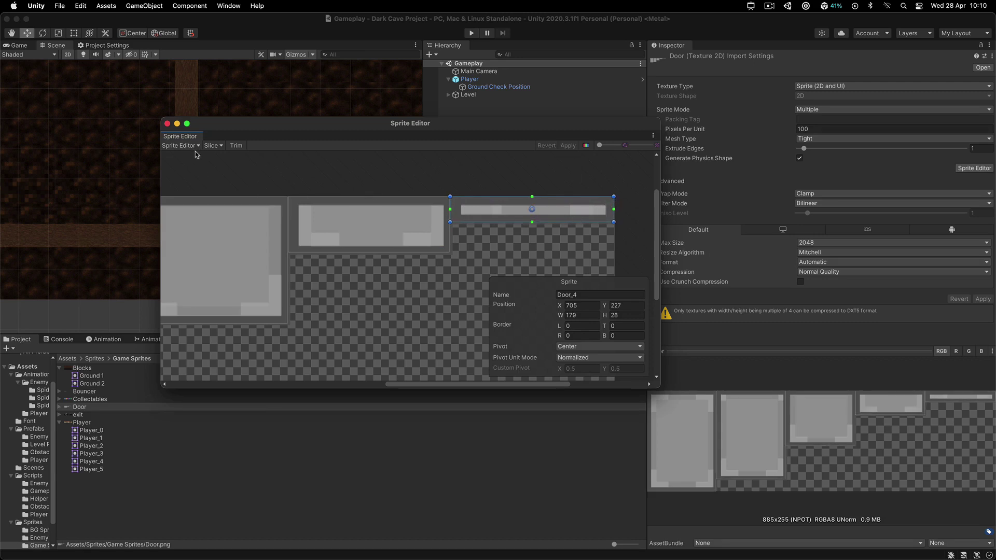
{"action": "left_click", "coordinate": [168, 124]}
Place the first door sprite in the scene below the last hanging wall, resting on the ground at about X 184.614, Y -3.231
{"action": "scroll", "coordinate": [143, 282], "scroll_direction": "down", "scroll_amount": 3}
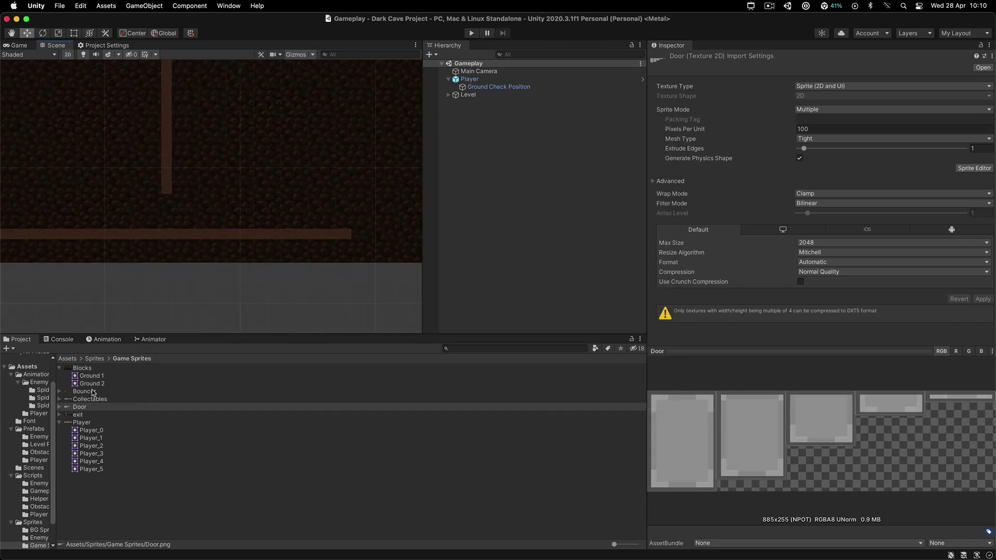
{"action": "left_click", "coordinate": [60, 407]}
{"action": "left_click_drag", "start_coordinate": [78, 407], "coordinate": [202, 233]}
{"action": "scroll", "coordinate": [163, 231], "scroll_direction": "up", "scroll_amount": 5}
{"action": "key", "text": "w"}
{"action": "left_click_drag", "start_coordinate": [203, 176], "coordinate": [203, 180]}
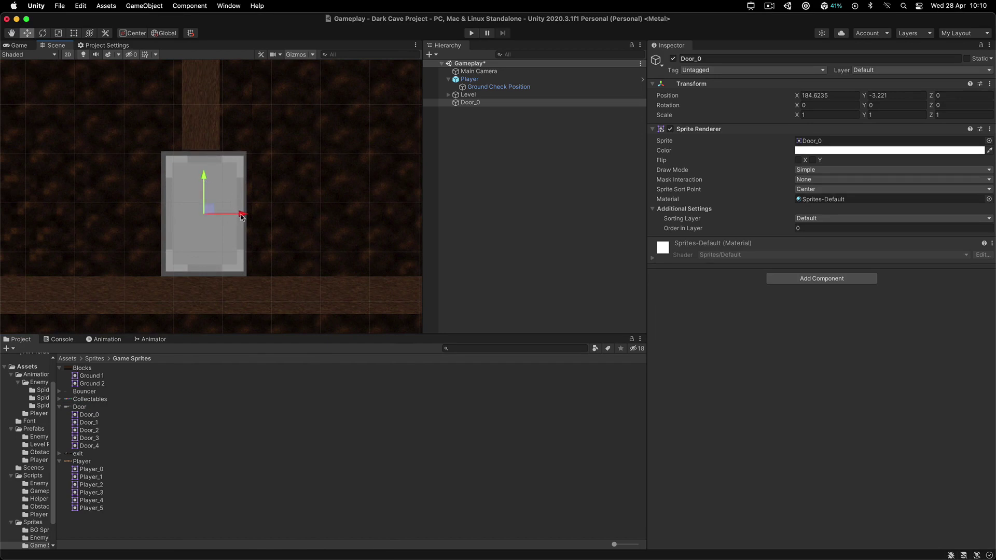
{"action": "left_click_drag", "start_coordinate": [242, 217], "coordinate": [240, 216]}
{"action": "left_click_drag", "start_coordinate": [203, 177], "coordinate": [203, 179]}
{"action": "scroll", "coordinate": [202, 129], "scroll_direction": "down", "scroll_amount": 2}
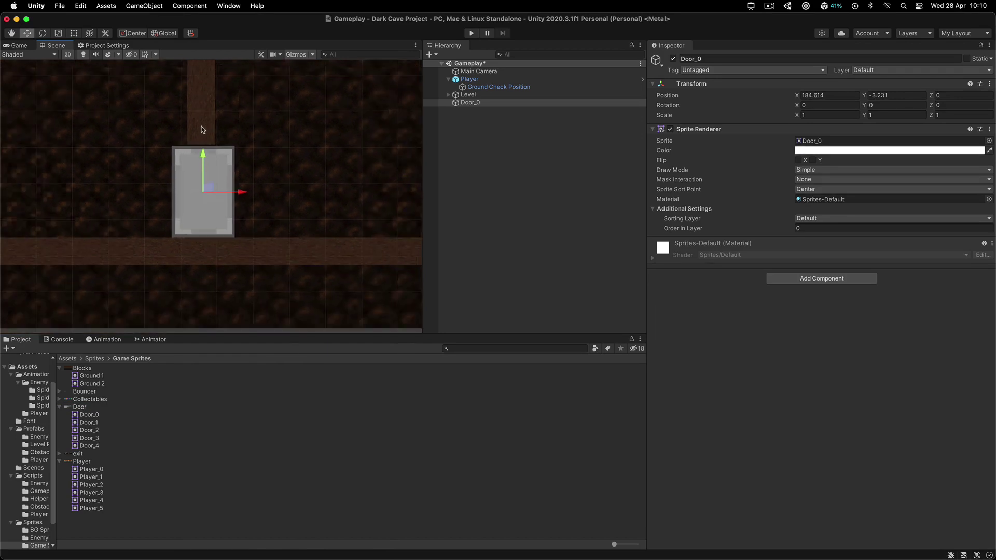
Stretch Wall 3 down to overlap the door's upper edge, at an X scale of about 1.243
{"action": "left_click", "coordinate": [203, 127]}
{"action": "scroll", "coordinate": [243, 175], "scroll_direction": "down", "scroll_amount": 1}
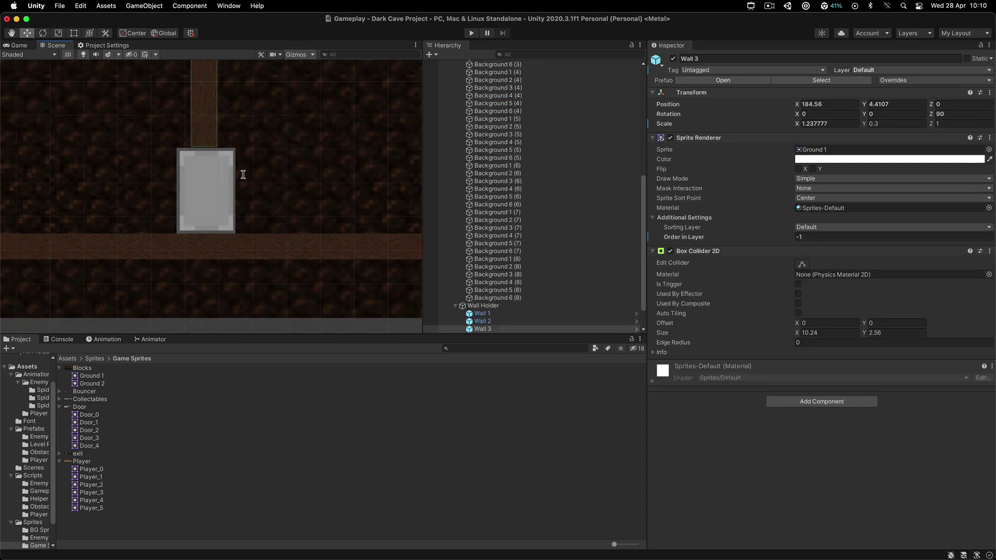
{"action": "key", "text": "t"}
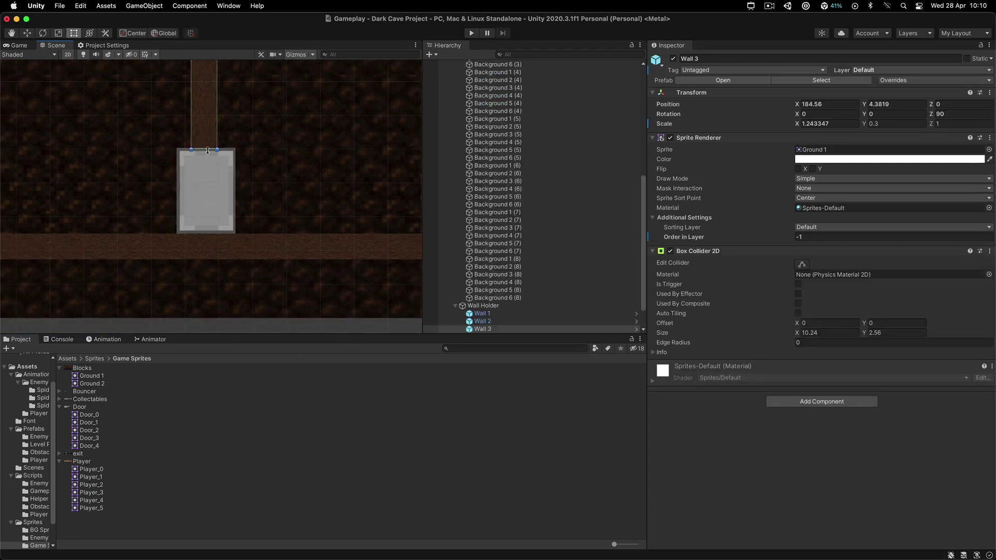
{"action": "left_click", "coordinate": [279, 156]}
Shorten the lower end of Wall 3 to the door's upper edge, at an X scale of about 1.2404
{"action": "scroll", "coordinate": [197, 165], "scroll_direction": "up", "scroll_amount": 3}
{"action": "left_click", "coordinate": [208, 175]}
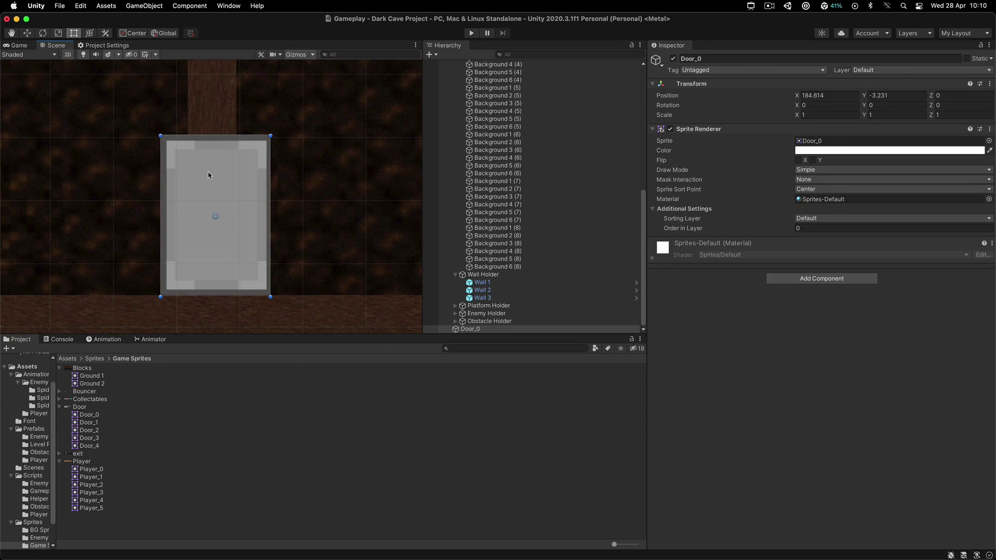
{"action": "left_click", "coordinate": [220, 132]}
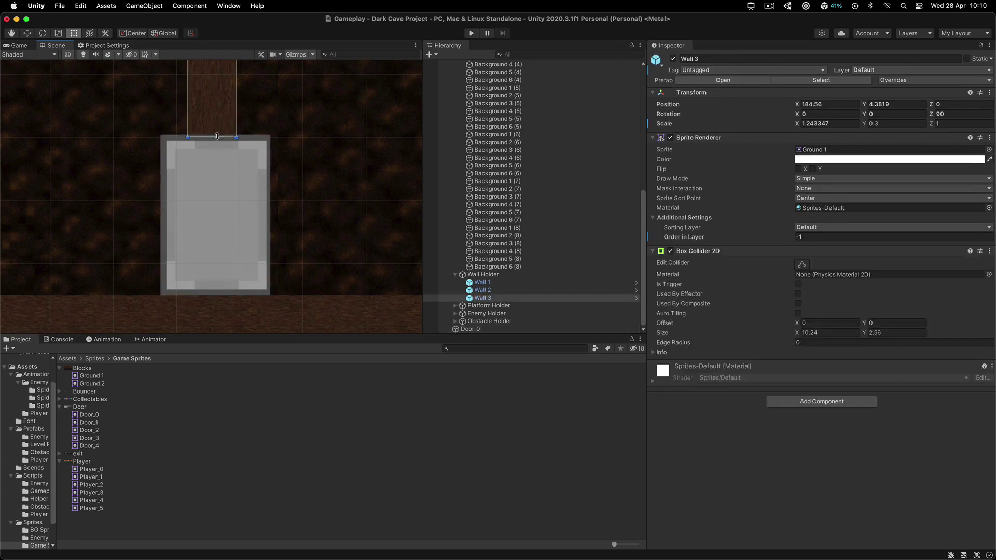
{"action": "left_click_drag", "start_coordinate": [217, 137], "coordinate": [216, 134]}
{"action": "left_click", "coordinate": [219, 135]}
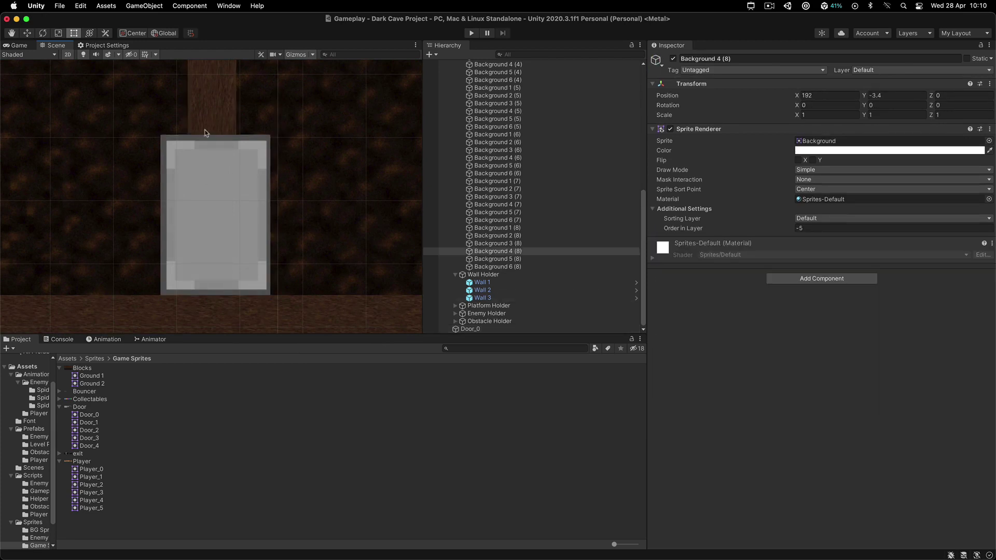
Fine-tune the lower end of Wall 3 to meet the door's top edge, at an X scale of about 1.2406
{"action": "scroll", "coordinate": [215, 166], "scroll_direction": "up", "scroll_amount": 3}
{"action": "scroll", "coordinate": [212, 149], "scroll_direction": "up", "scroll_amount": 2}
{"action": "left_click", "coordinate": [223, 131]}
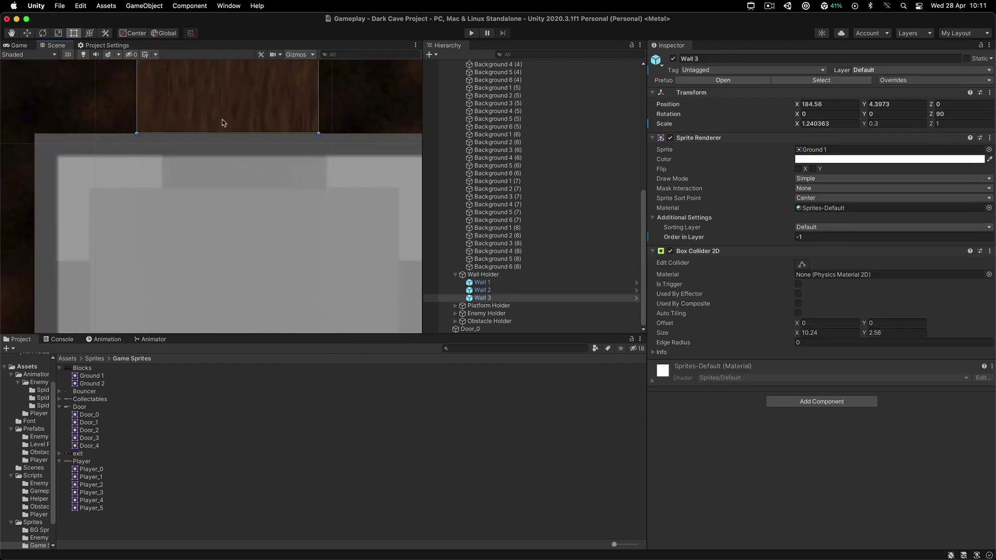
{"action": "key", "text": "r"}
{"action": "left_click", "coordinate": [228, 127]}
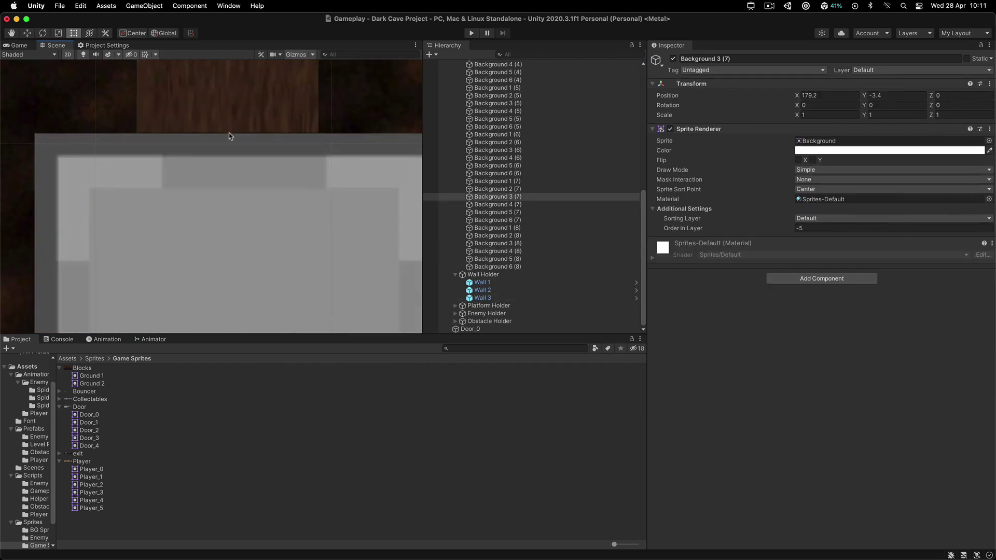
{"action": "scroll", "coordinate": [229, 136], "scroll_direction": "down", "scroll_amount": 5}
{"action": "left_click", "coordinate": [250, 131]}
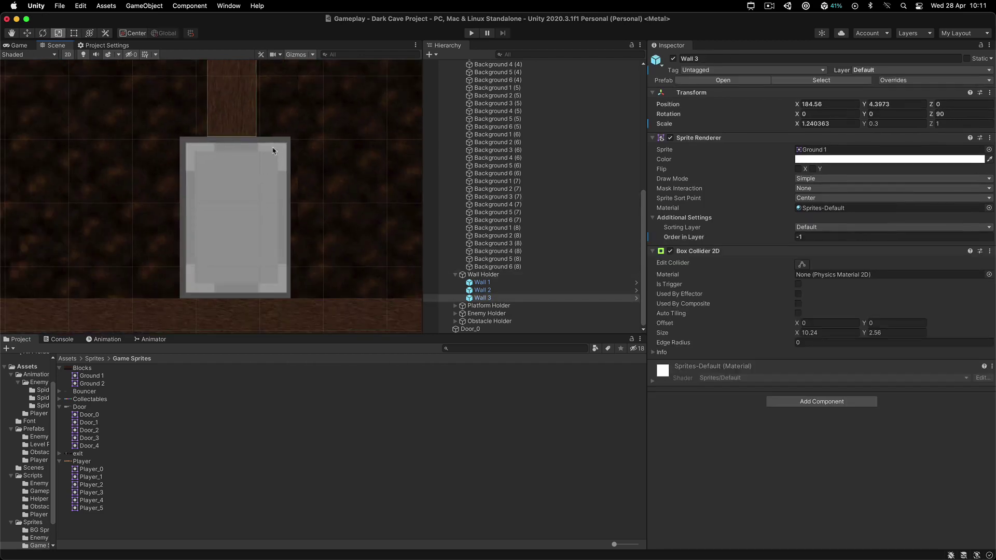
{"action": "key", "text": "t"}
{"action": "scroll", "coordinate": [230, 136], "scroll_direction": "up", "scroll_amount": 4}
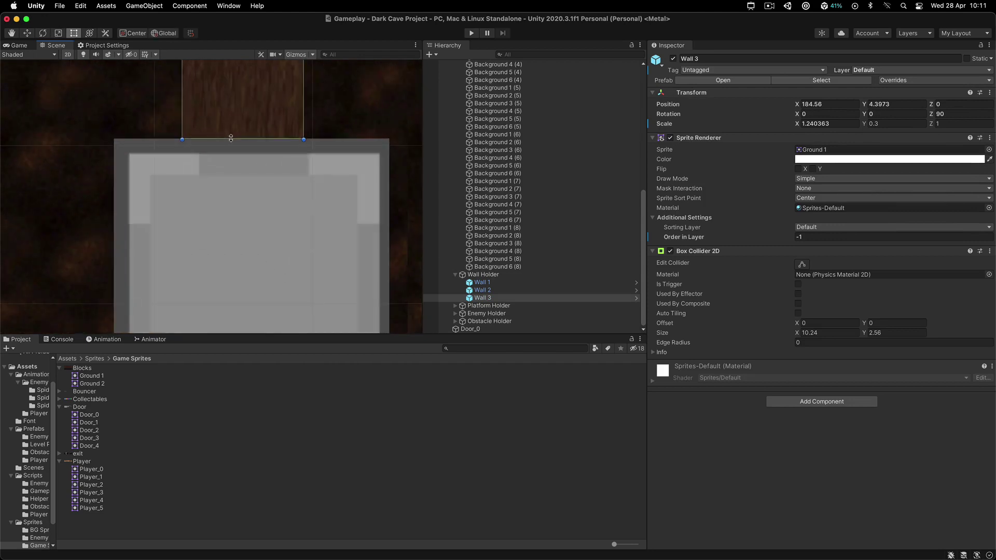
{"action": "left_click_drag", "start_coordinate": [231, 137], "coordinate": [231, 137]}
{"action": "key", "text": "q"}
{"action": "scroll", "coordinate": [243, 192], "scroll_direction": "down", "scroll_amount": 5}
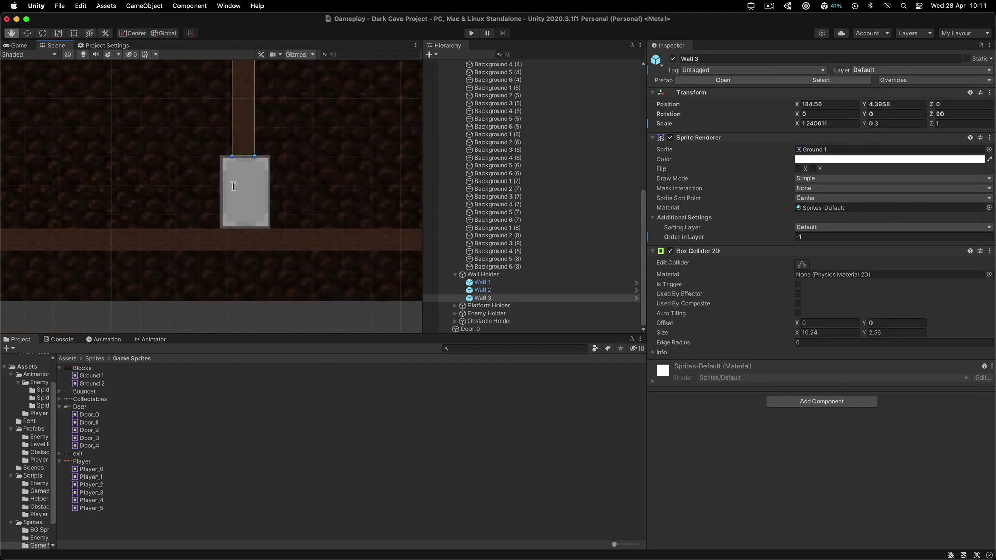
{"action": "key", "text": "t"}
{"action": "scroll", "coordinate": [217, 197], "scroll_direction": "down", "scroll_amount": 1}
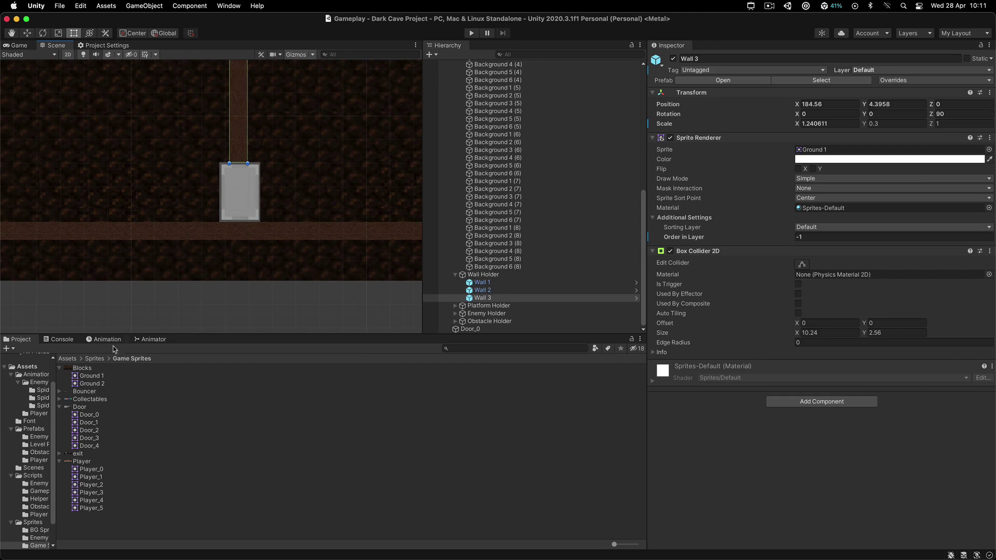
Create a folder named "Door Animations" inside the project's Animations folder
{"action": "left_click", "coordinate": [69, 362]}
{"action": "double_click", "coordinate": [80, 367]}
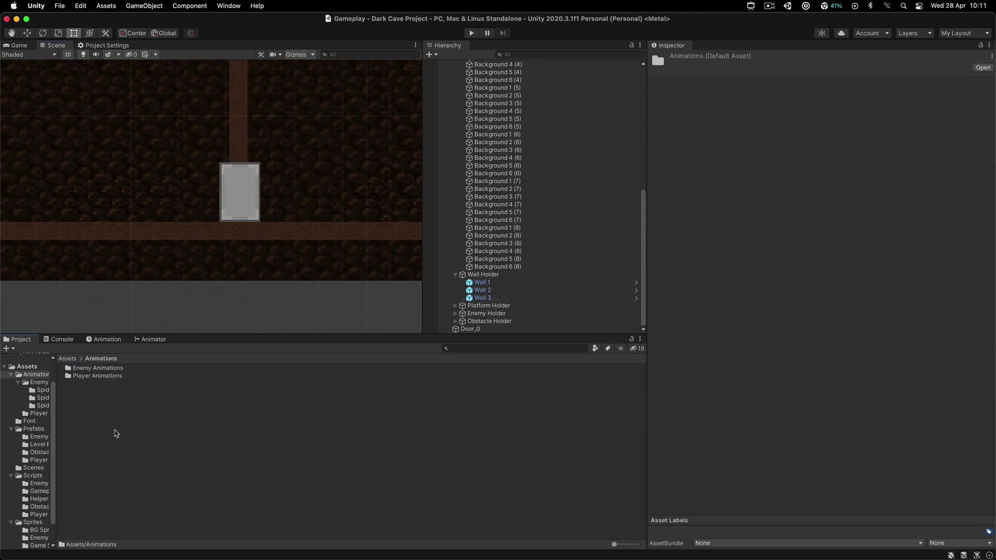
{"action": "right_click", "coordinate": [110, 375]}
{"action": "mouse_move", "coordinate": [155, 282]}
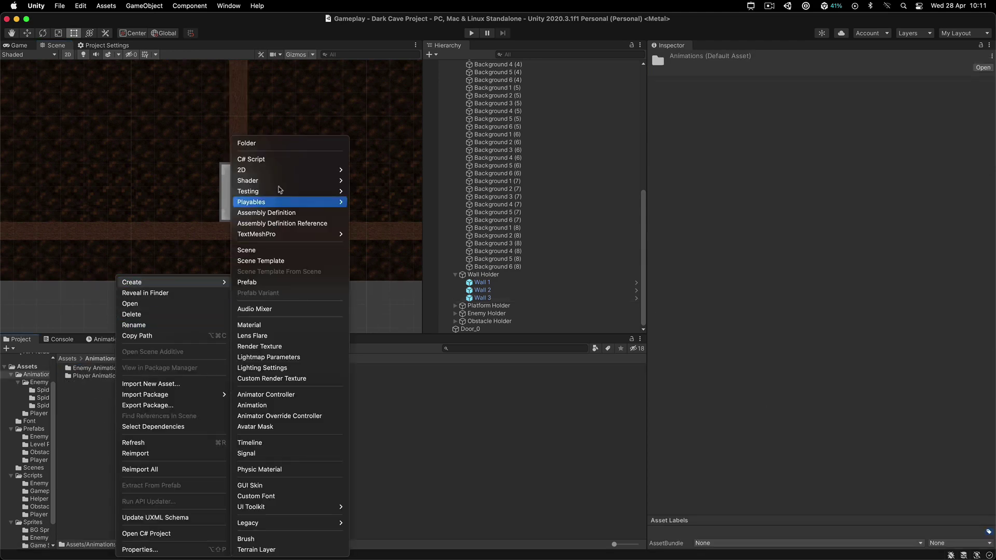
{"action": "left_click", "coordinate": [269, 149]}
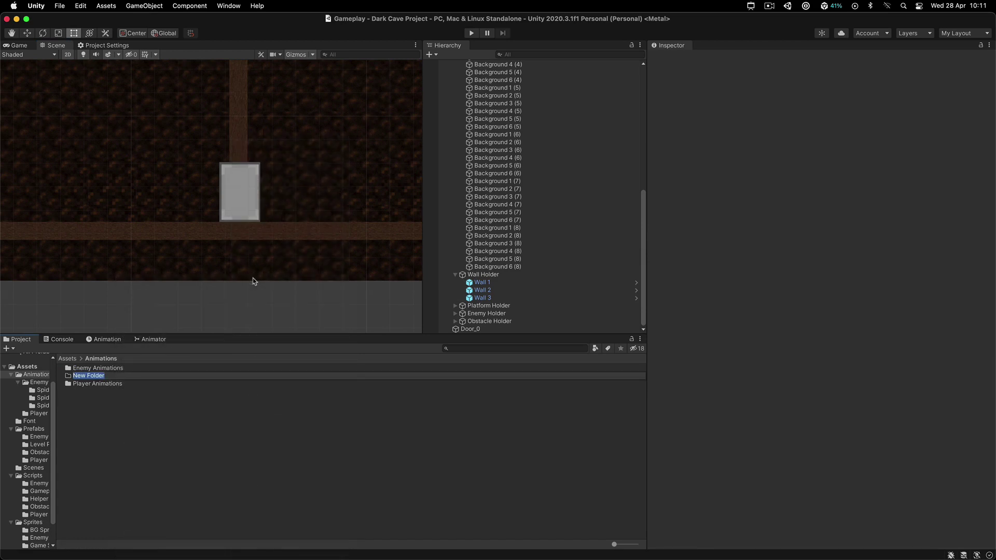
{"action": "type", "text": "Door Animations"}
{"action": "key", "text": "Return"}
Collapse the background and wall holders and add an empty child object named "Door And Exit" under Level
{"action": "scroll", "coordinate": [456, 244], "scroll_direction": "up", "scroll_amount": 10}
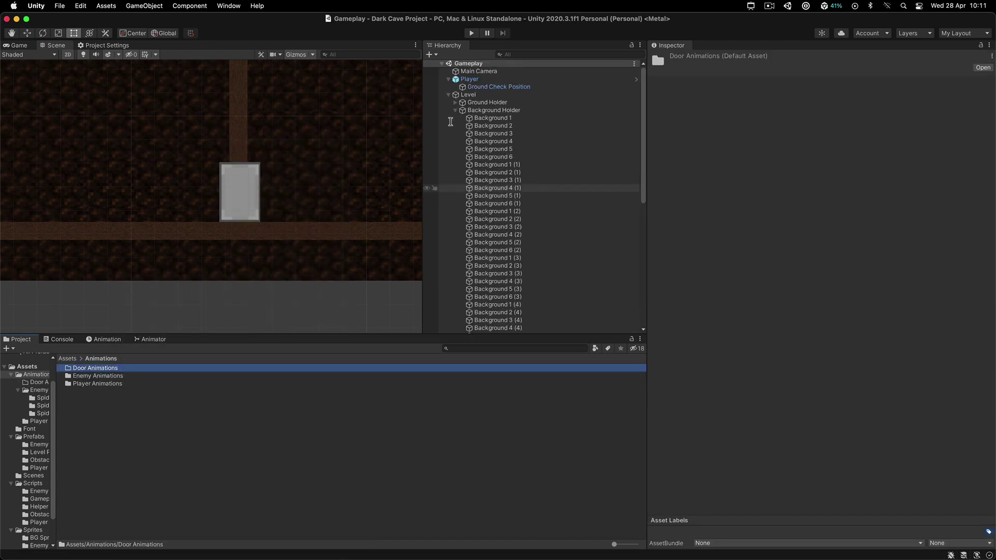
{"action": "left_click", "coordinate": [455, 110]}
{"action": "left_click", "coordinate": [456, 118]}
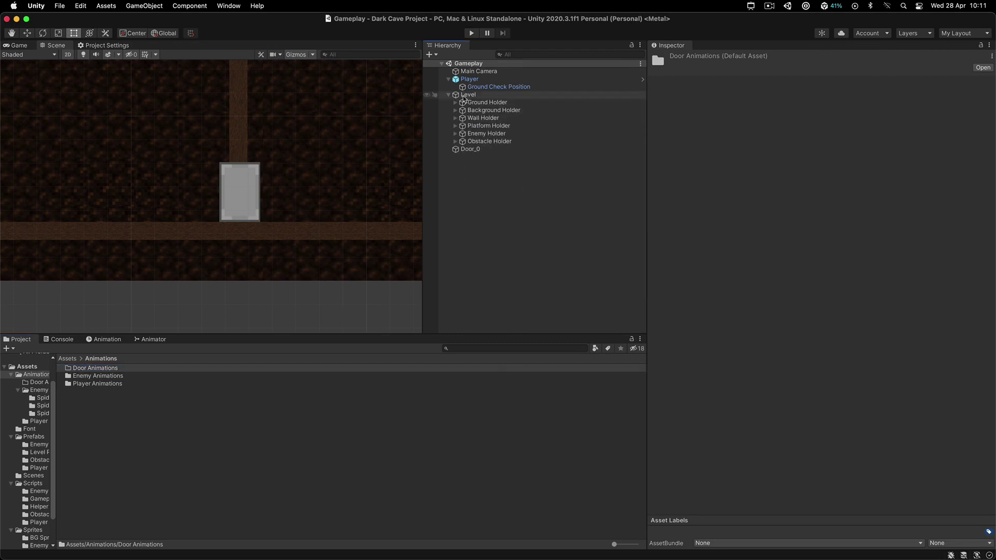
{"action": "right_click", "coordinate": [463, 95]}
{"action": "left_click", "coordinate": [493, 219]}
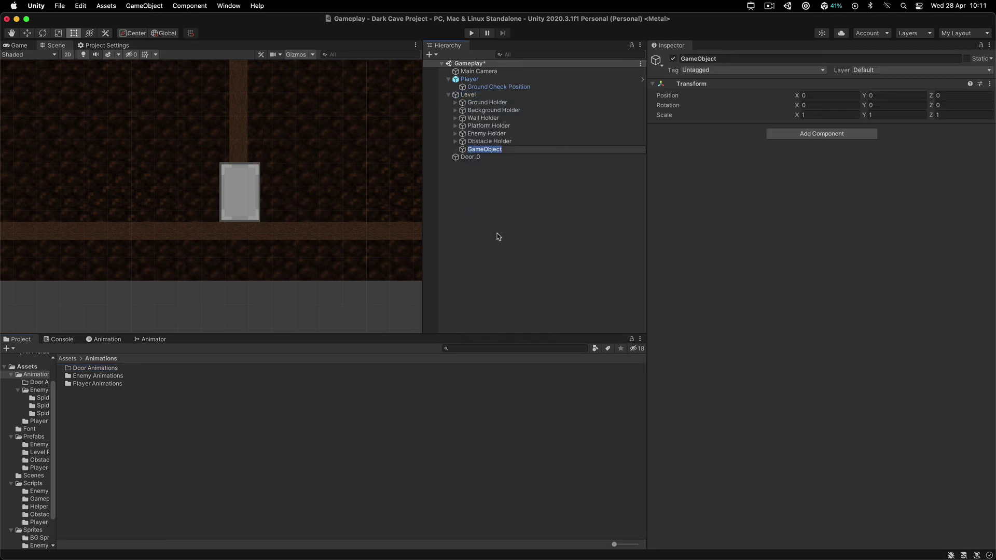
{"action": "type", "text": "Door And Exit"}
{"action": "key", "text": "Return"}
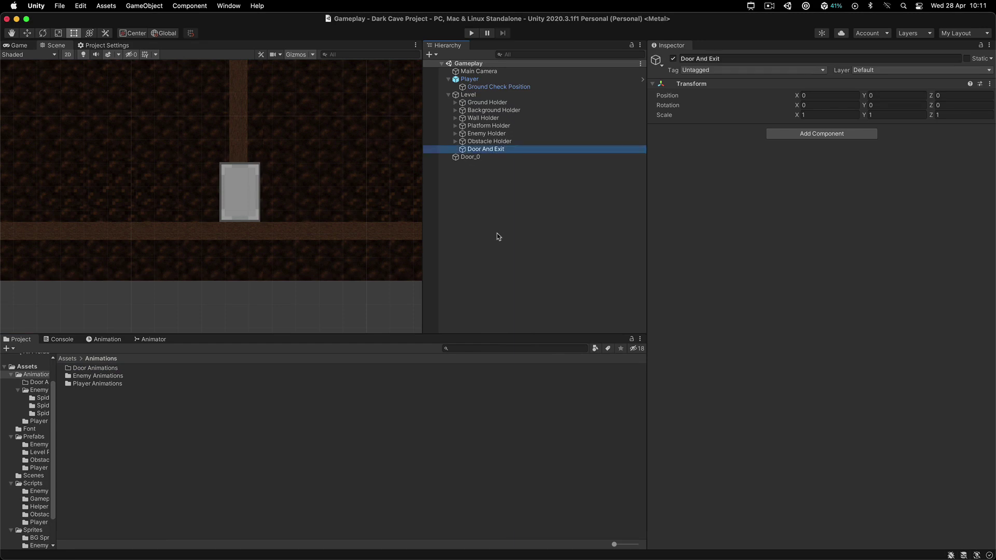
Parent Door_0 to the Door And Exit object and rename it "Door"
{"action": "left_click_drag", "start_coordinate": [475, 158], "coordinate": [485, 149]}
{"action": "key", "text": "Return"}
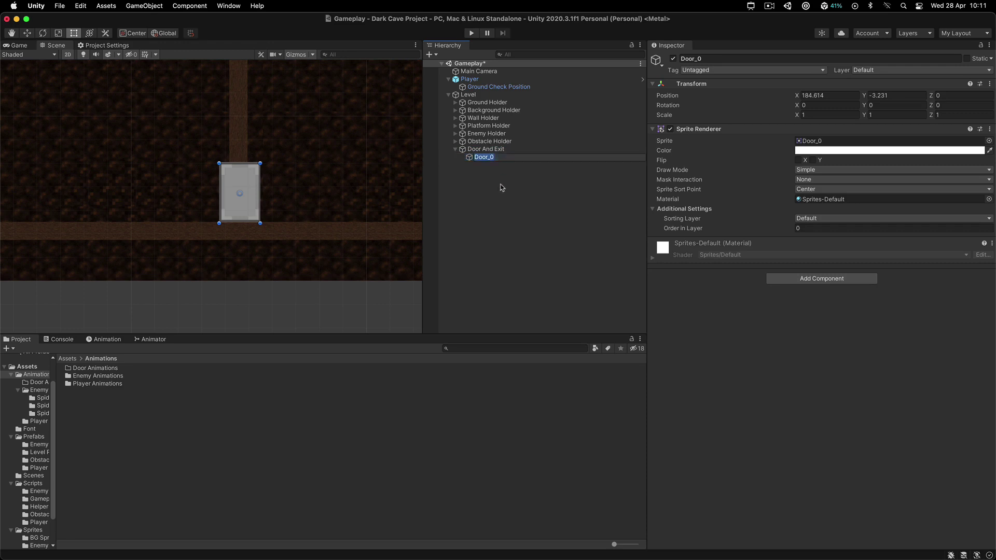
{"action": "key", "text": "Right"}
{"action": "key", "text": "BackSpace"}
{"action": "key", "text": "BackSpace"}
{"action": "key", "text": "Return"}
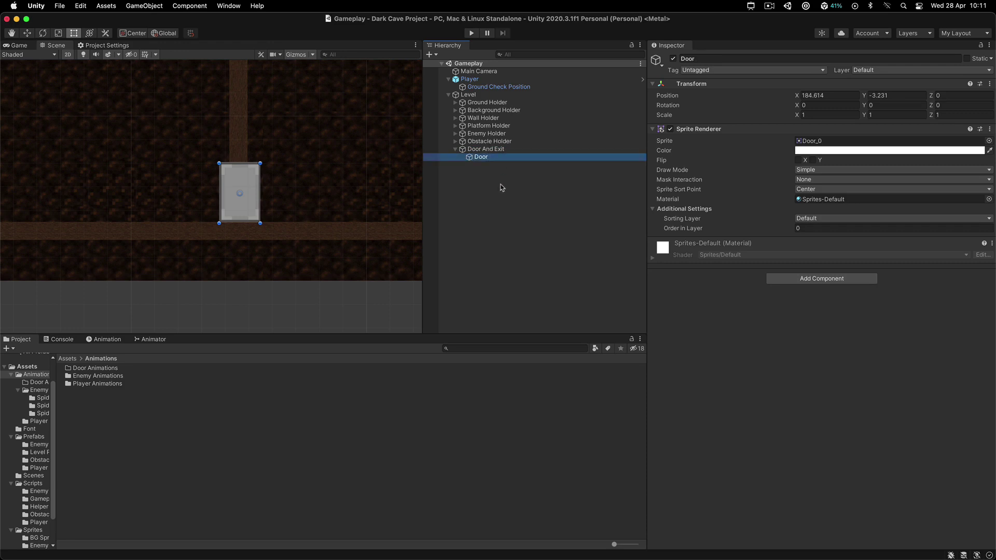
Add an Animator and a Box Collider 2D to the Door object and save the scene
{"action": "left_click", "coordinate": [814, 282]}
{"action": "key", "text": "BackSpace"}
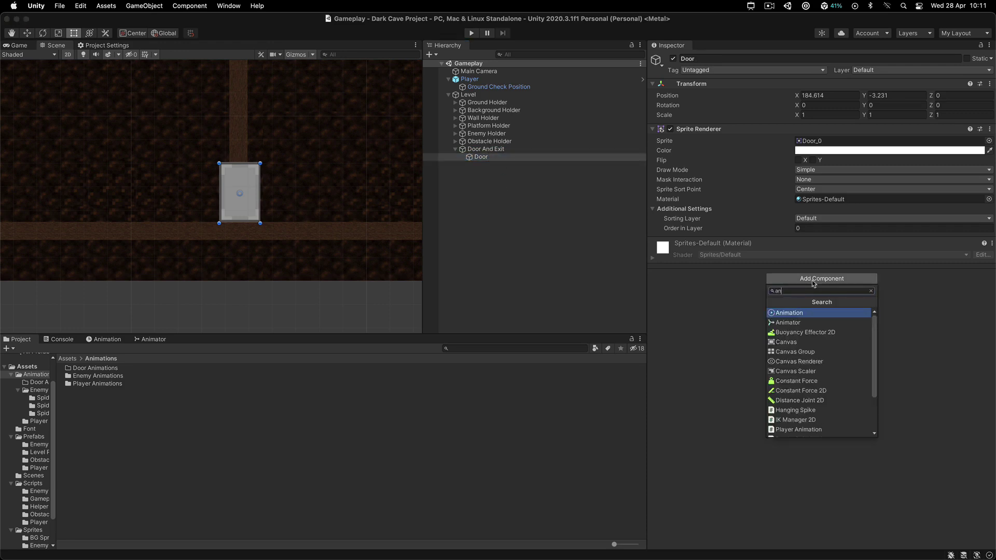
{"action": "type", "text": "anima"}
{"action": "key", "text": "Return"}
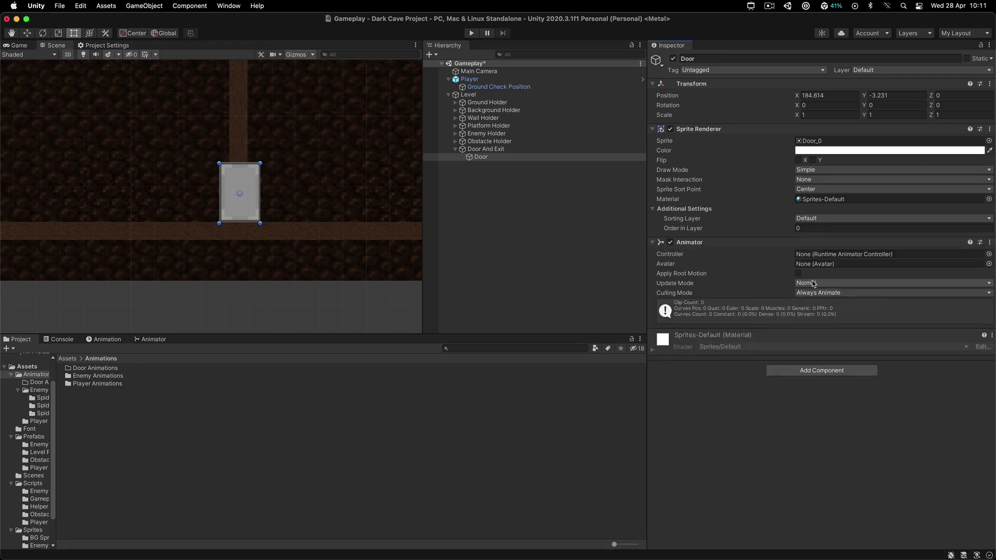
{"action": "left_click", "coordinate": [814, 372]}
{"action": "type", "text": "box"}
{"action": "key", "text": "Return"}
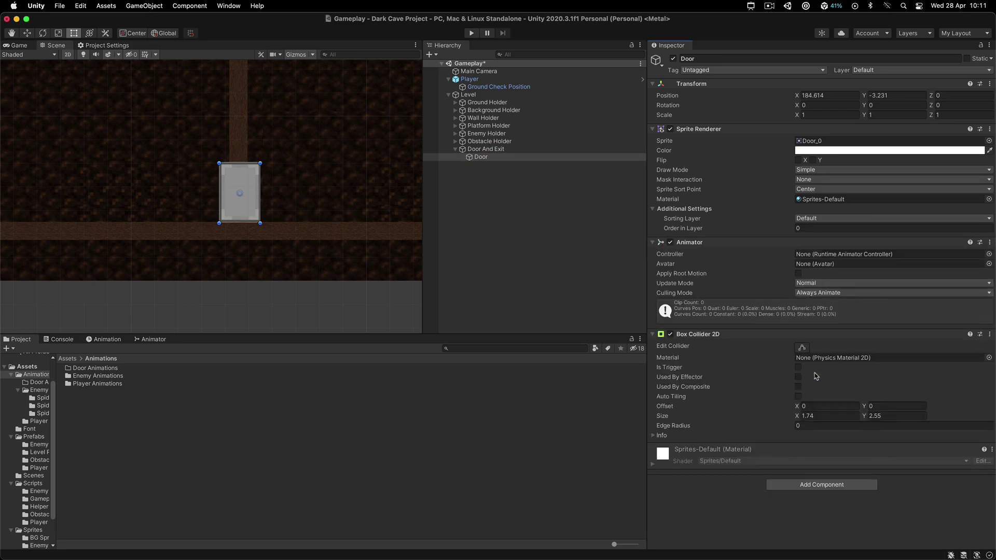
{"action": "scroll", "coordinate": [244, 196], "scroll_direction": "up", "scroll_amount": 6}
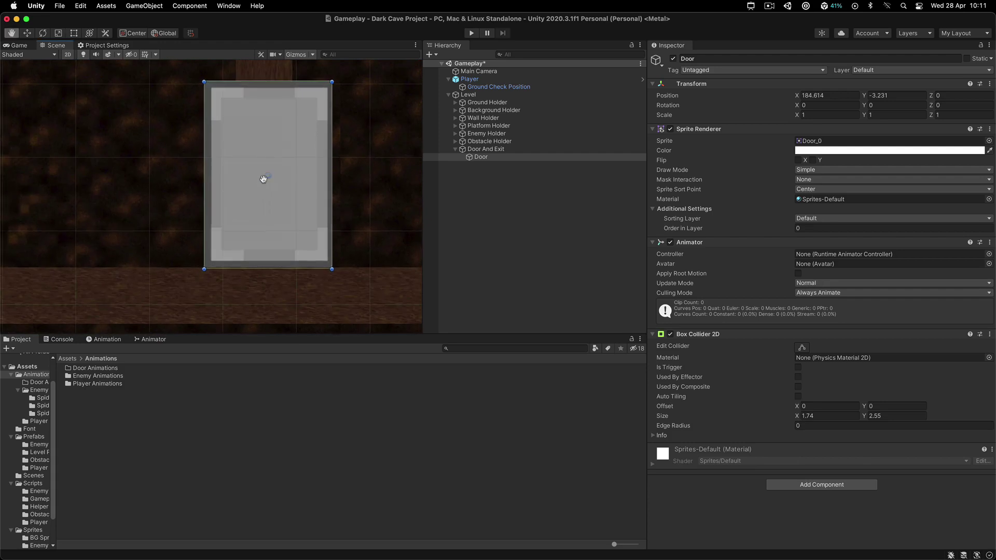
{"action": "scroll", "coordinate": [251, 198], "scroll_direction": "down", "scroll_amount": 1}
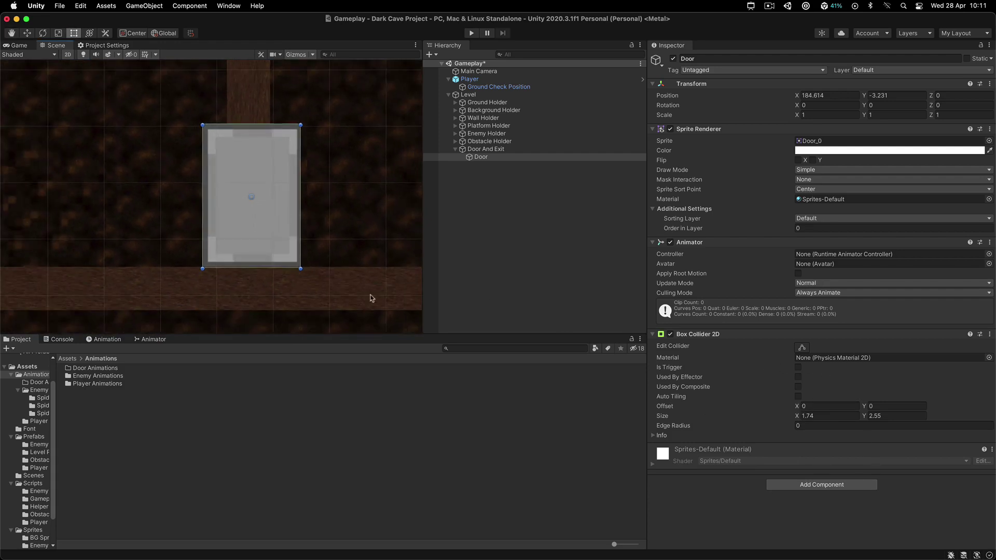
{"action": "key", "text": "super+s"}
Widen Wall 3 on both sides to roughly the door's width, at a Y scale of about 0.674
{"action": "scroll", "coordinate": [204, 182], "scroll_direction": "down", "scroll_amount": 3}
{"action": "scroll", "coordinate": [204, 182], "scroll_direction": "down", "scroll_amount": 2}
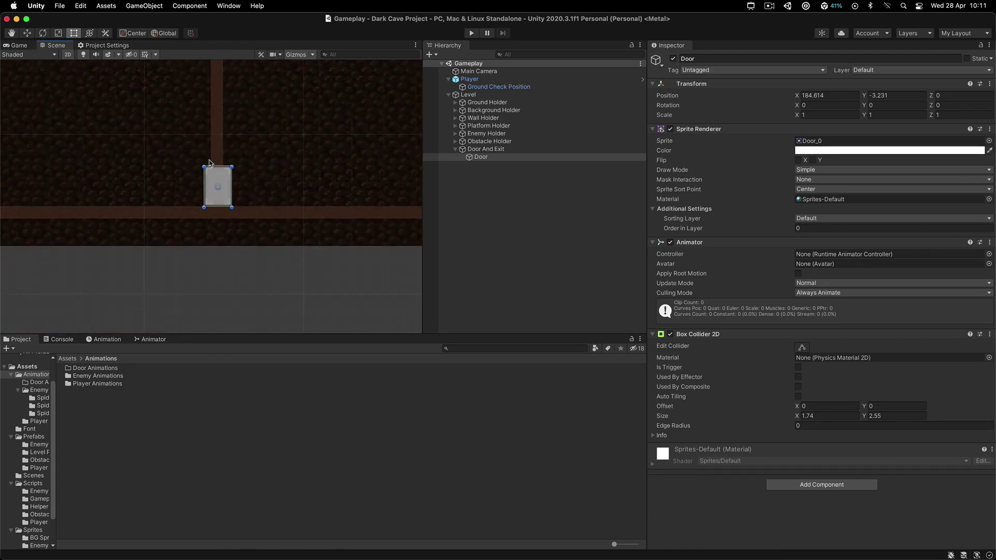
{"action": "scroll", "coordinate": [210, 201], "scroll_direction": "up", "scroll_amount": 5}
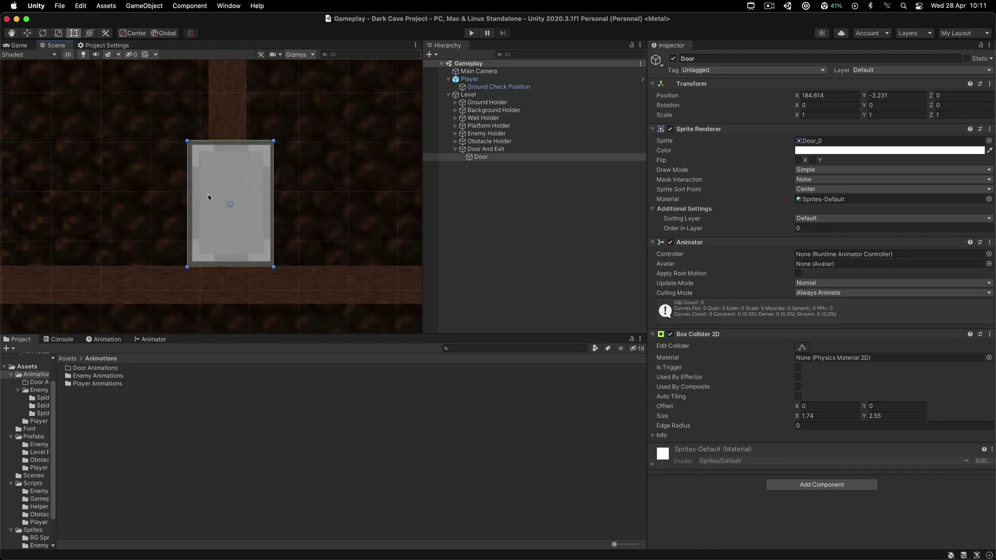
{"action": "scroll", "coordinate": [209, 197], "scroll_direction": "down", "scroll_amount": 4}
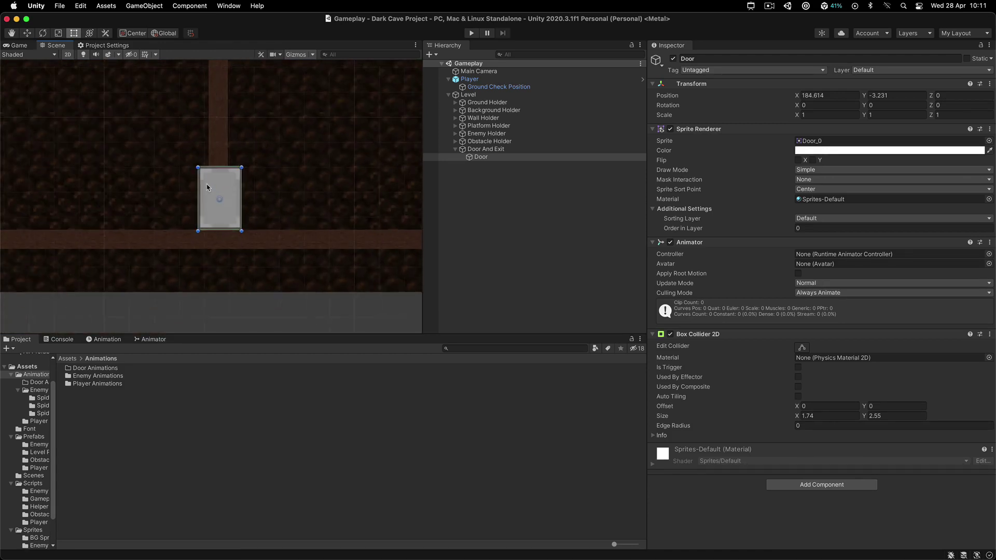
{"action": "middle_click_drag", "start_coordinate": [133, 190], "coordinate": [142, 215]}
{"action": "scroll", "coordinate": [241, 222], "scroll_direction": "up", "scroll_amount": 3}
{"action": "left_click", "coordinate": [240, 222]}
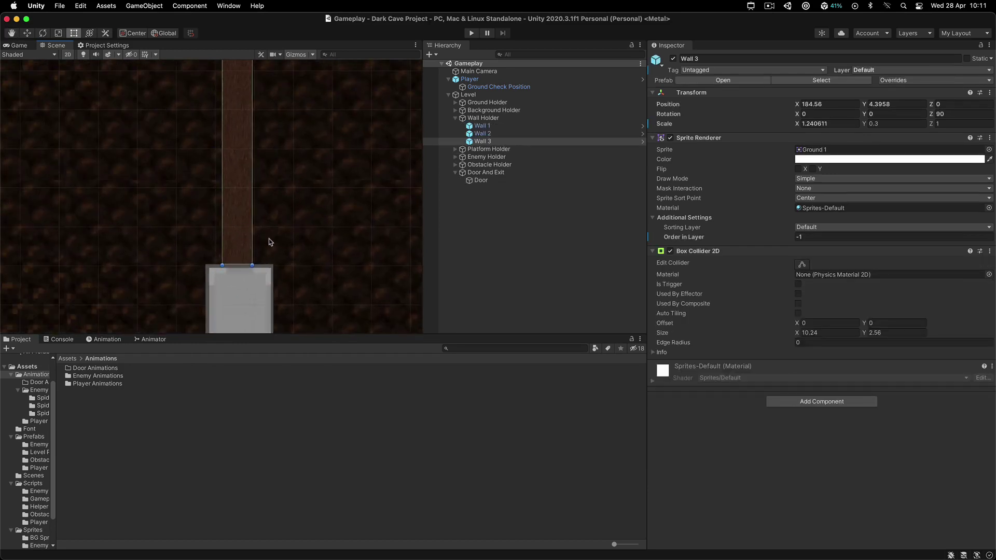
{"action": "scroll", "coordinate": [241, 266], "scroll_direction": "up", "scroll_amount": 3}
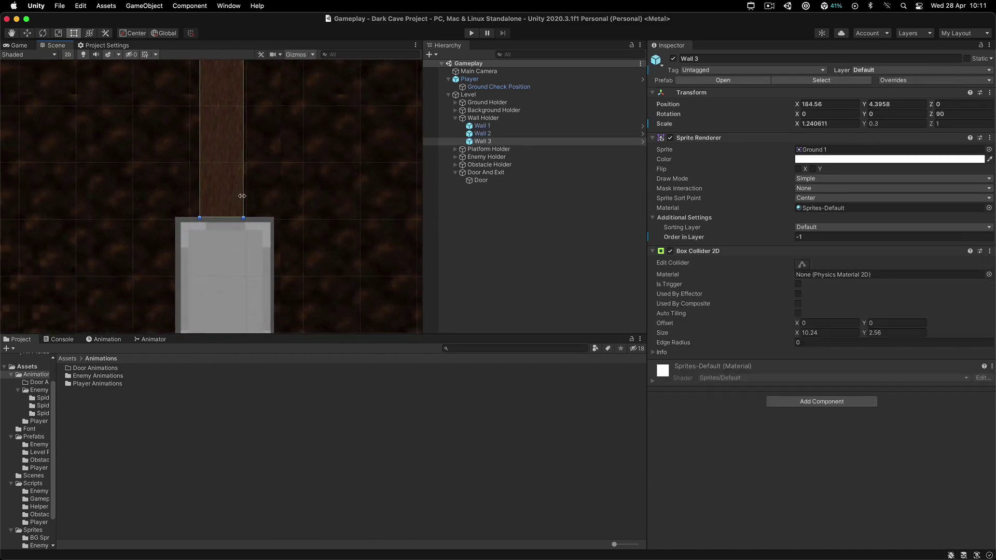
{"action": "left_click_drag", "start_coordinate": [242, 196], "coordinate": [273, 196]}
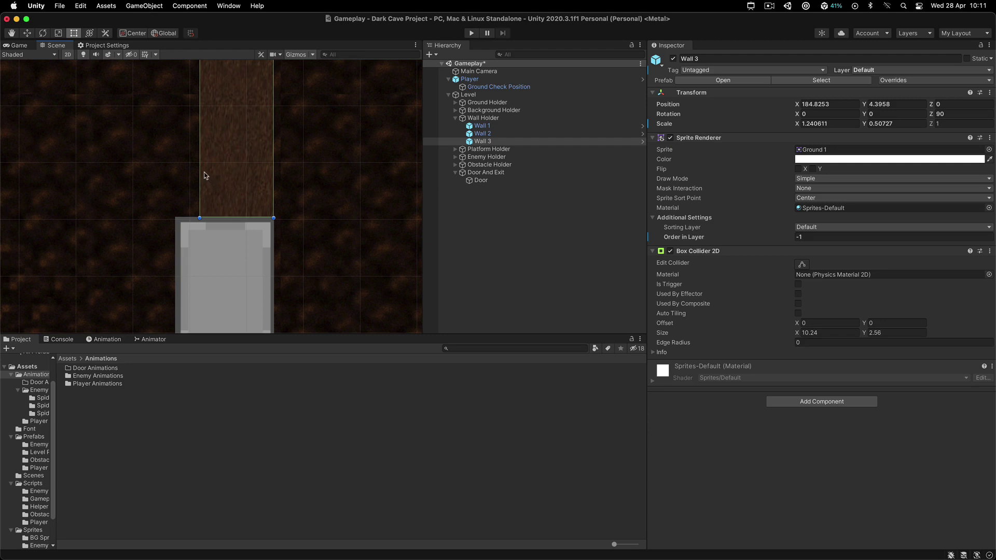
{"action": "left_click_drag", "start_coordinate": [200, 169], "coordinate": [174, 171]}
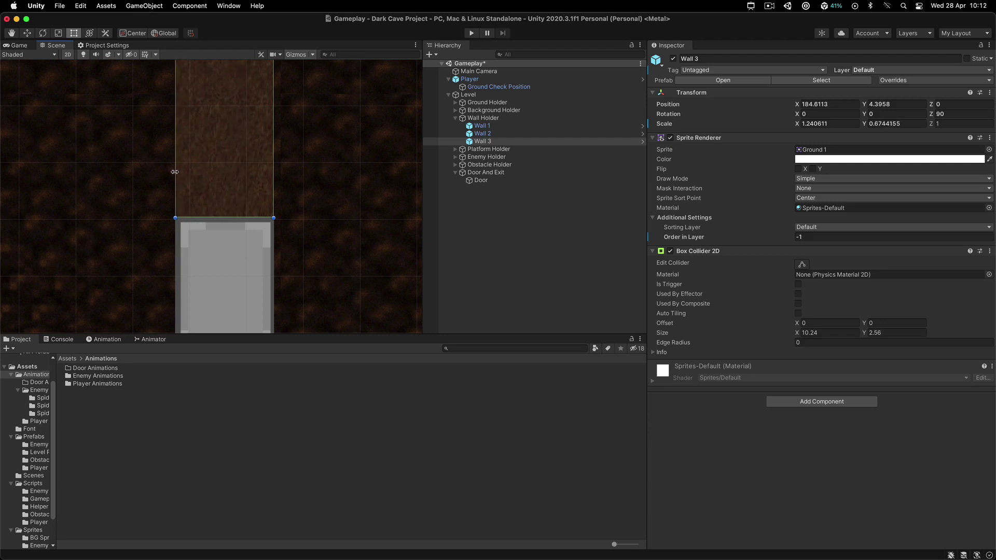
Align the left edge of Wall 3 precisely with the door's left edge, at a Y scale of about 0.676
{"action": "scroll", "coordinate": [184, 223], "scroll_direction": "up", "scroll_amount": 3}
{"action": "scroll", "coordinate": [184, 224], "scroll_direction": "up", "scroll_amount": 3}
{"action": "scroll", "coordinate": [190, 208], "scroll_direction": "up", "scroll_amount": 4}
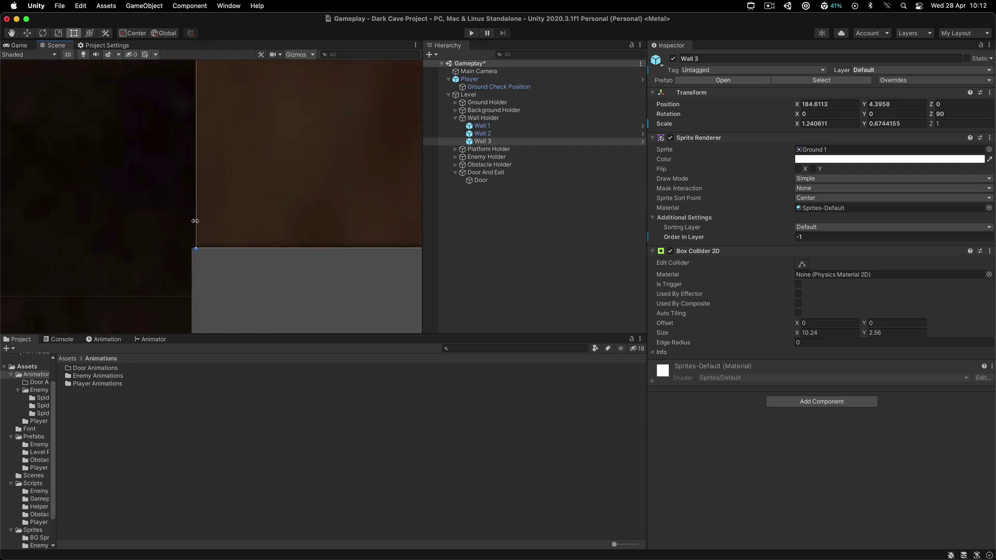
{"action": "left_click_drag", "start_coordinate": [193, 226], "coordinate": [188, 228]}
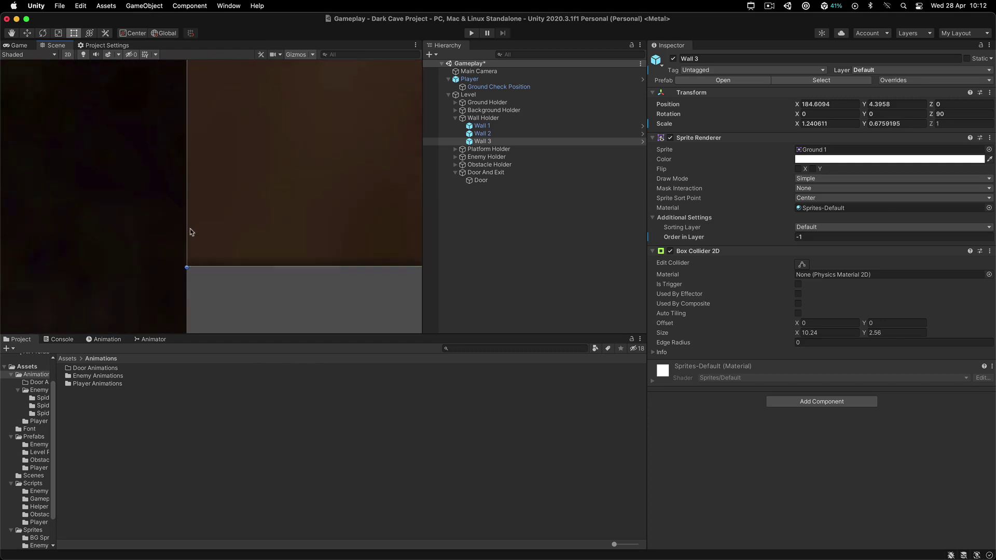
Enlarge the Scene view and align the right edge of Wall 3 with the door's right edge, at a Y scale of about 0.6795
{"action": "scroll", "coordinate": [211, 229], "scroll_direction": "up", "scroll_amount": 2}
{"action": "left_click_drag", "start_coordinate": [423, 229], "coordinate": [485, 221]}
{"action": "middle_click_drag", "start_coordinate": [362, 222], "coordinate": [156, 207]}
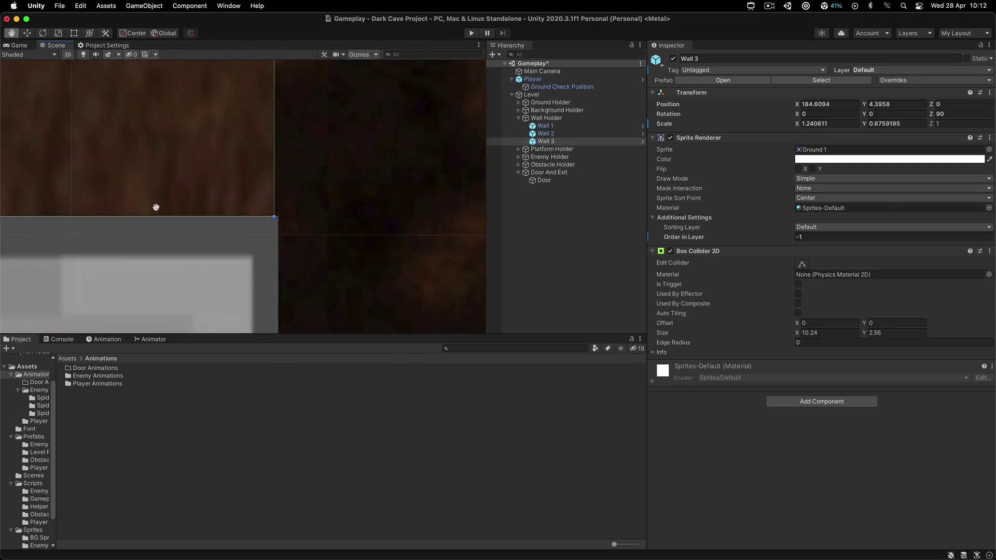
{"action": "key", "text": "t"}
{"action": "left_click_drag", "start_coordinate": [240, 212], "coordinate": [250, 216]}
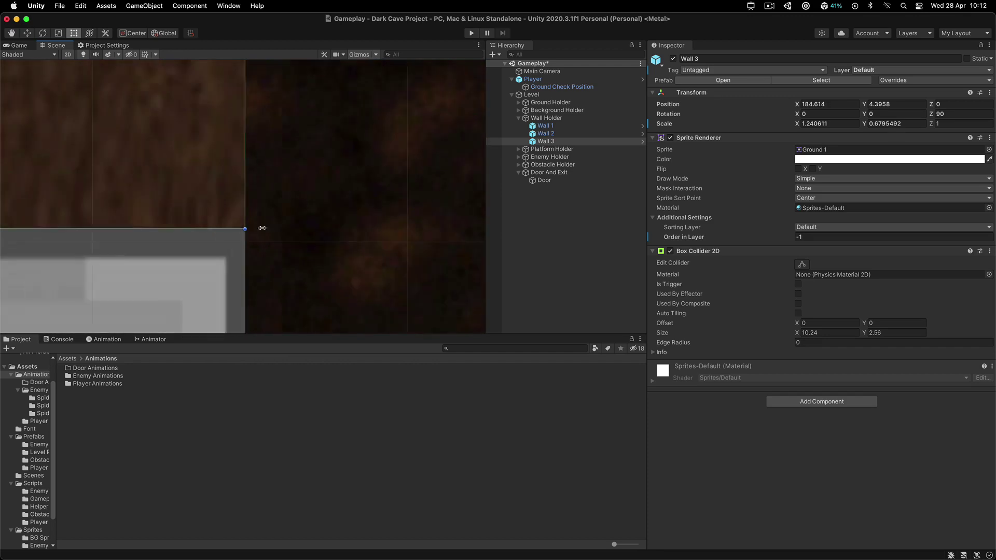
{"action": "left_click", "coordinate": [290, 270]}
Extend the upper end of Wall 3 upward to an X scale of about 1.594
{"action": "scroll", "coordinate": [154, 244], "scroll_direction": "down", "scroll_amount": 5}
{"action": "scroll", "coordinate": [155, 245], "scroll_direction": "down", "scroll_amount": 2}
{"action": "middle_click_drag", "start_coordinate": [155, 245], "coordinate": [323, 190]}
{"action": "scroll", "coordinate": [252, 250], "scroll_direction": "down", "scroll_amount": 3}
{"action": "left_click", "coordinate": [254, 163]}
{"action": "left_click_drag", "start_coordinate": [324, 109], "coordinate": [326, 69]}
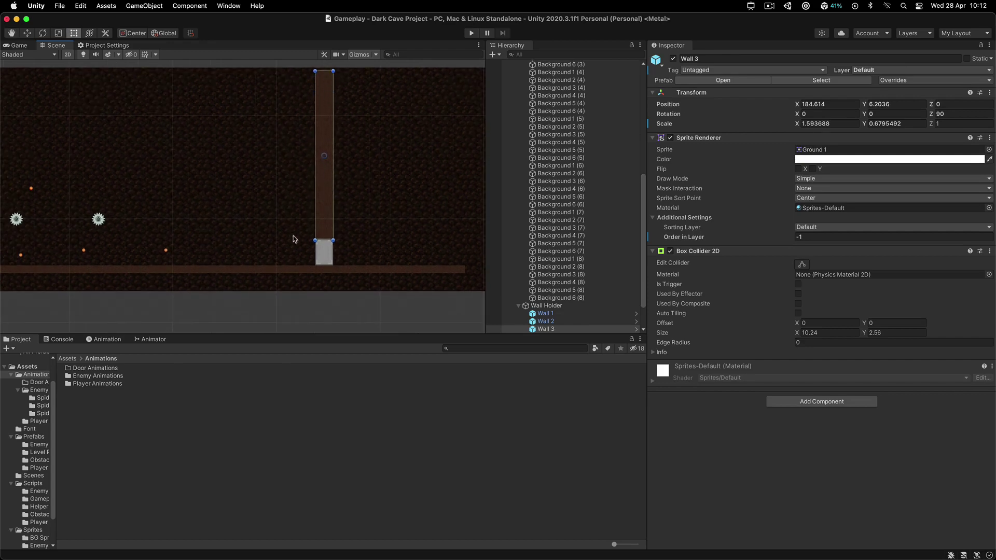
{"action": "scroll", "coordinate": [296, 161], "scroll_direction": "up", "scroll_amount": 6}
{"action": "scroll", "coordinate": [280, 187], "scroll_direction": "up", "scroll_amount": 2}
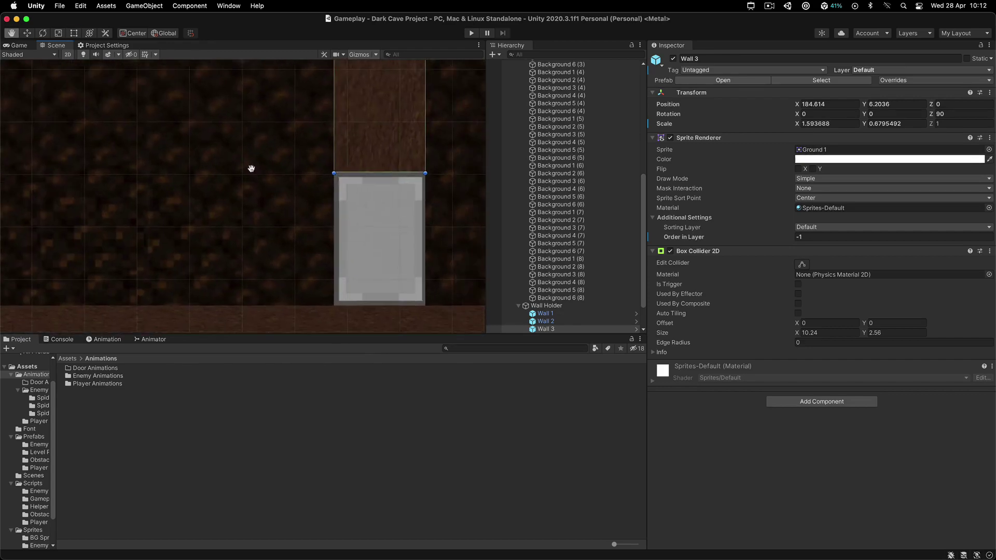
{"action": "middle_click_drag", "start_coordinate": [251, 166], "coordinate": [216, 220]}
Create an Animator Controller named "Door Controller" in the Door Animations folder
{"action": "double_click", "coordinate": [97, 369]}
{"action": "right_click", "coordinate": [127, 415]}
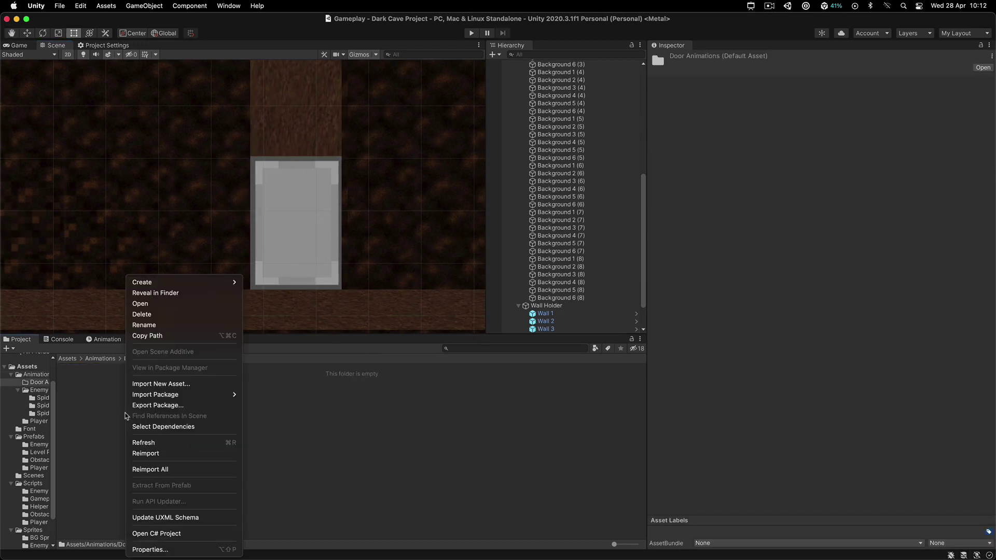
{"action": "mouse_move", "coordinate": [155, 282]}
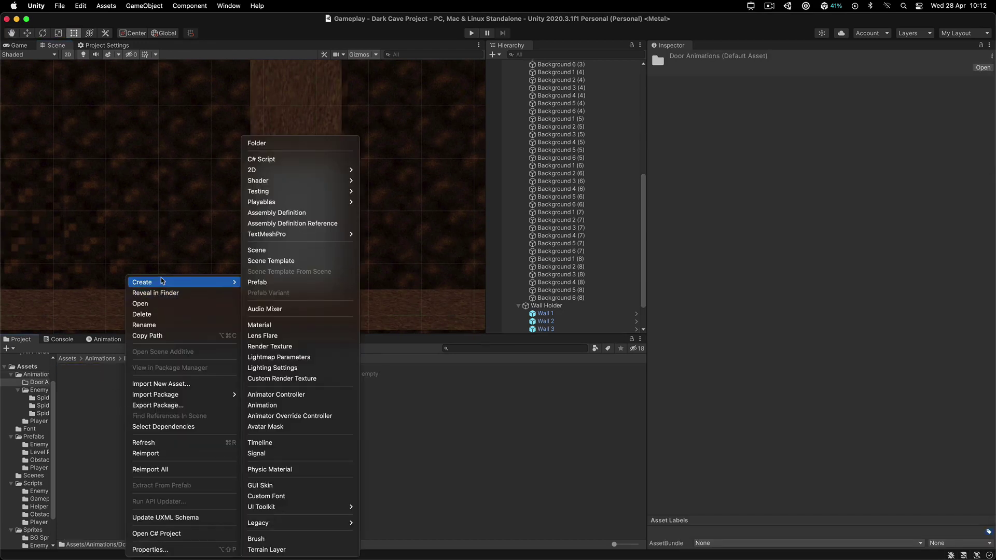
{"action": "left_click", "coordinate": [287, 395]}
{"action": "type", "text": "Door Co"}
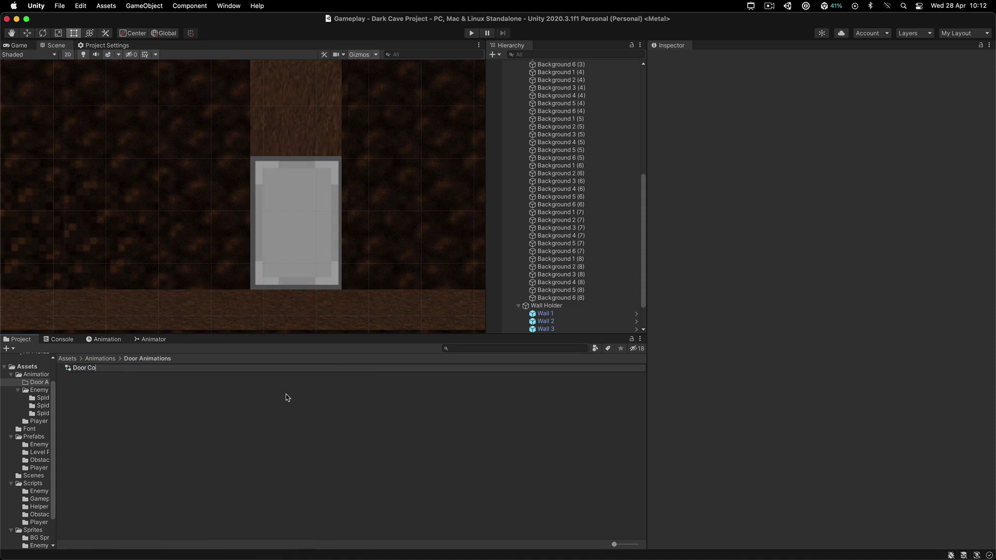
{"action": "type", "text": "ntroller"}
{"action": "key", "text": "Return"}
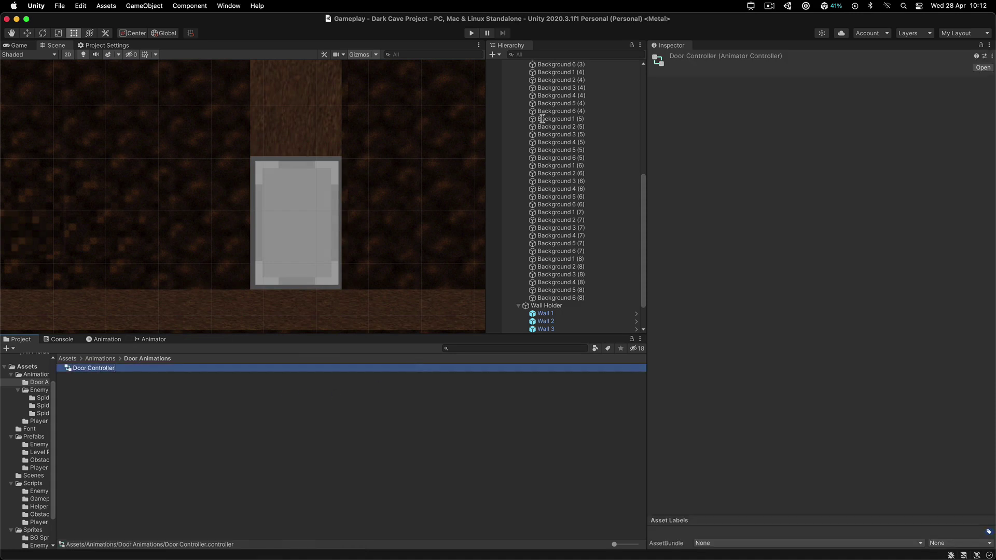
Assign Door Controller as the controller of the Door object's Animator
{"action": "scroll", "coordinate": [541, 119], "scroll_direction": "up", "scroll_amount": 10}
{"action": "left_click", "coordinate": [518, 110]}
{"action": "left_click", "coordinate": [518, 118]}
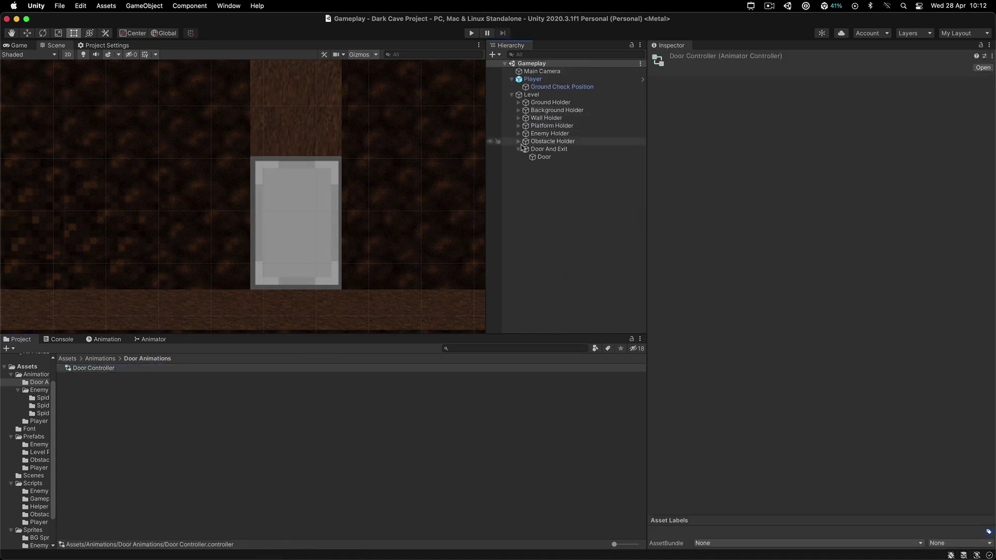
{"action": "left_click", "coordinate": [544, 156]}
{"action": "left_click_drag", "start_coordinate": [94, 368], "coordinate": [519, 424]}
{"action": "left_click_drag", "start_coordinate": [826, 274], "coordinate": [824, 258]}
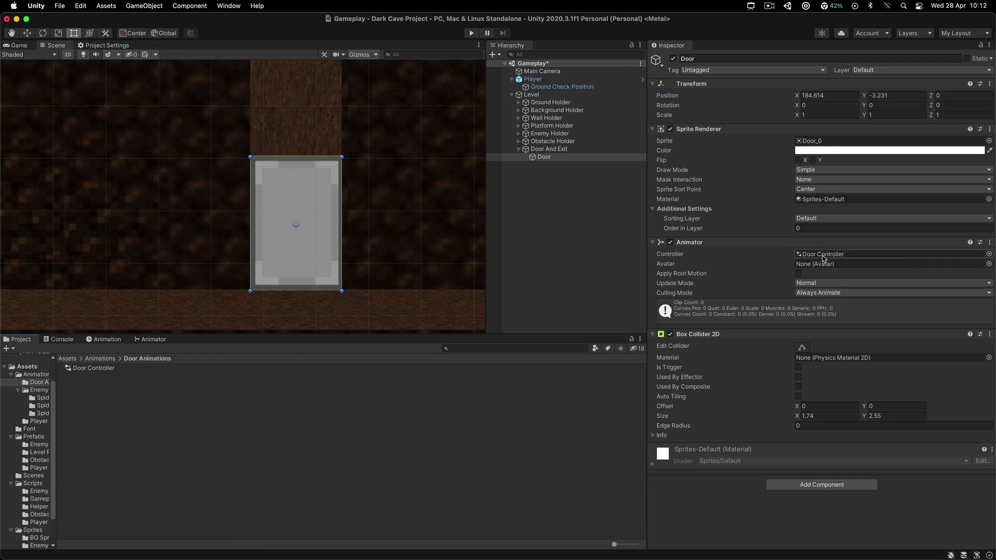
Create an animation clip named "Open" for the Door in the Door Animations folder, place its state beside Entry, and save the scene
{"action": "left_click", "coordinate": [139, 341]}
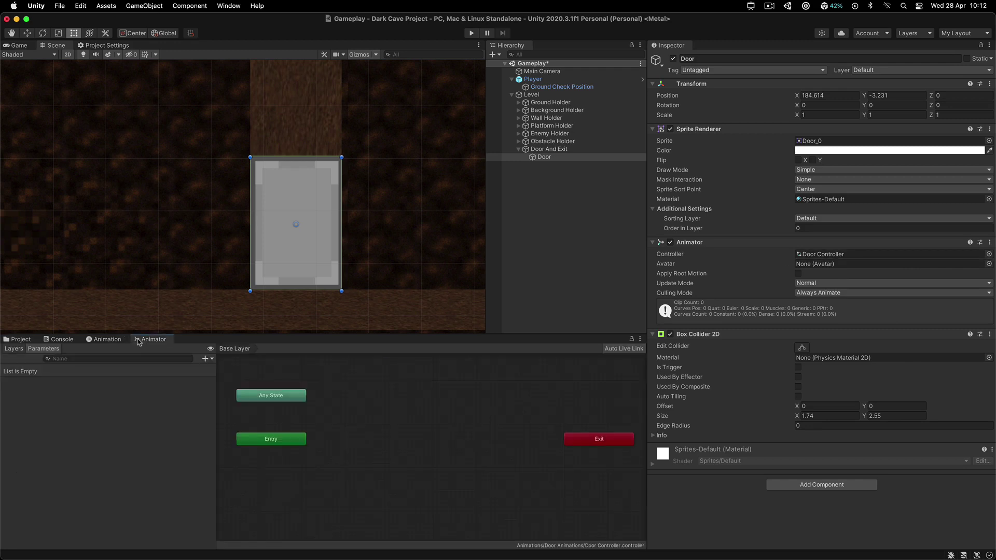
{"action": "left_click_drag", "start_coordinate": [106, 339], "coordinate": [121, 50]}
{"action": "left_click", "coordinate": [312, 209]}
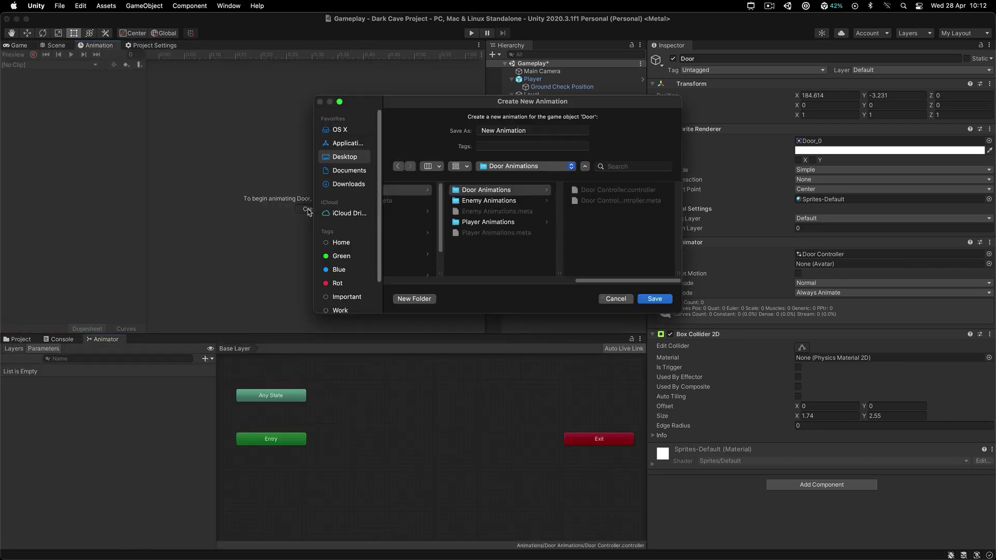
{"action": "left_click", "coordinate": [524, 129]}
{"action": "key", "text": "super+a"}
{"action": "type", "text": "Op"}
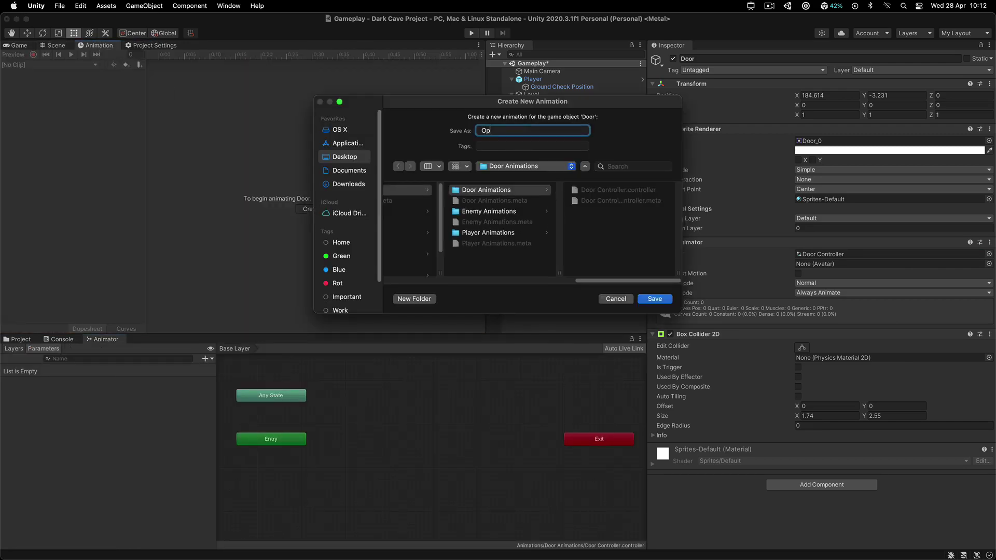
{"action": "type", "text": "en"}
{"action": "key", "text": "Return"}
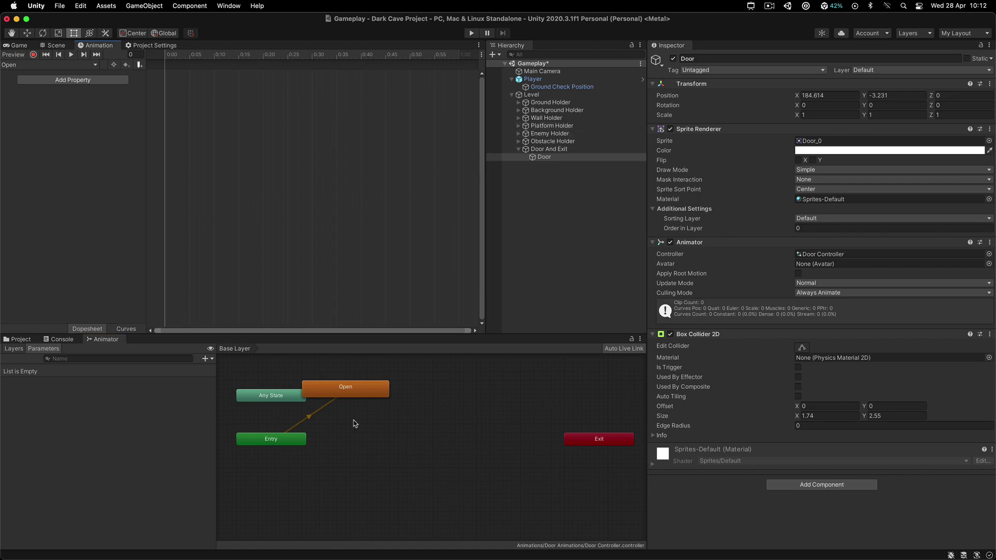
{"action": "left_click_drag", "start_coordinate": [351, 390], "coordinate": [367, 446]}
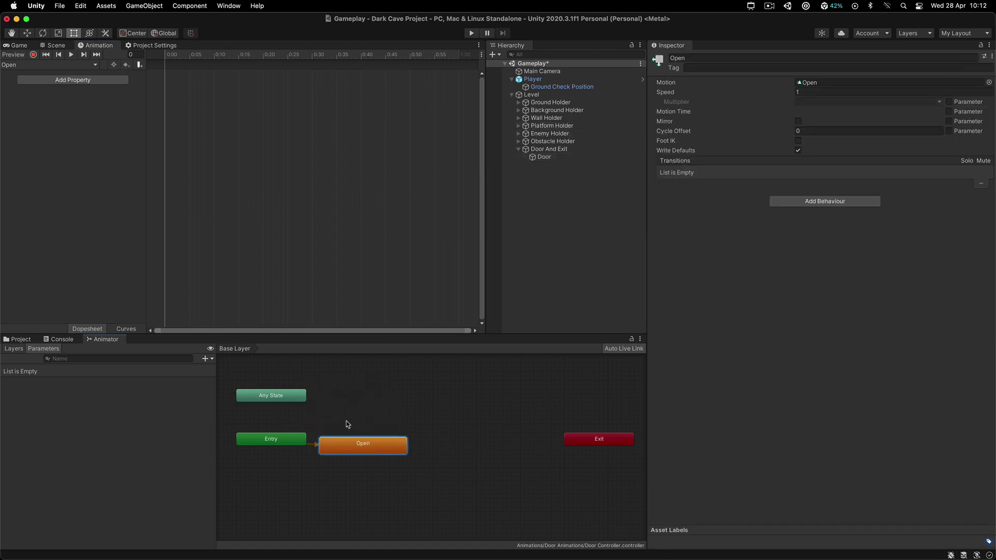
{"action": "key", "text": "super+s"}
Create a second animation clip for the Door, named "Idle", in the Door Animations folder
{"action": "left_click", "coordinate": [52, 64]}
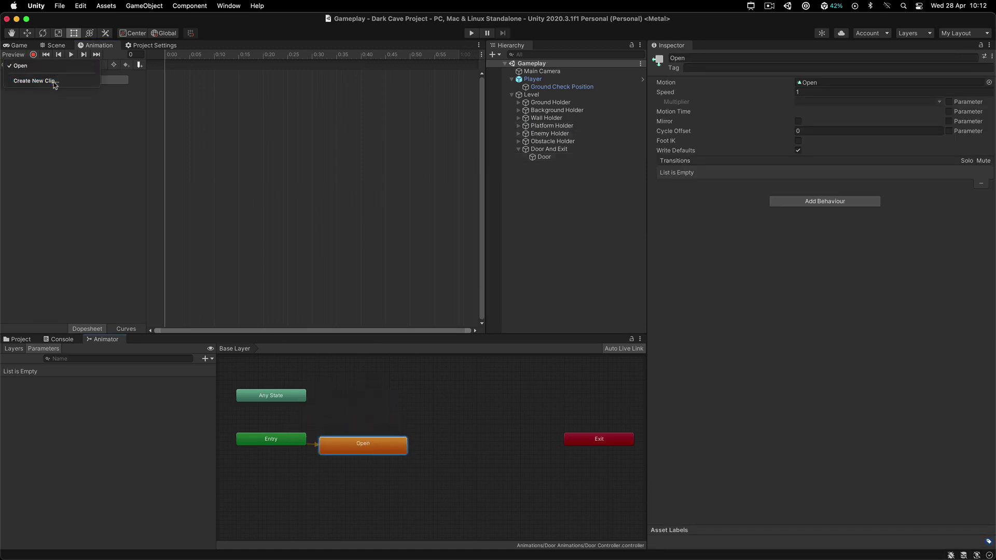
{"action": "left_click", "coordinate": [32, 82]}
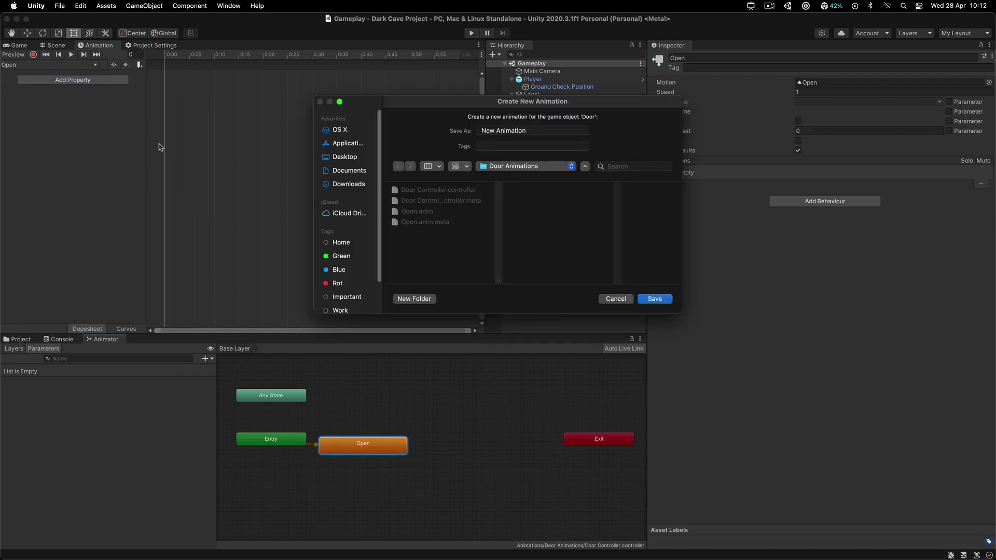
{"action": "left_click", "coordinate": [534, 133]}
{"action": "key", "text": "super+a"}
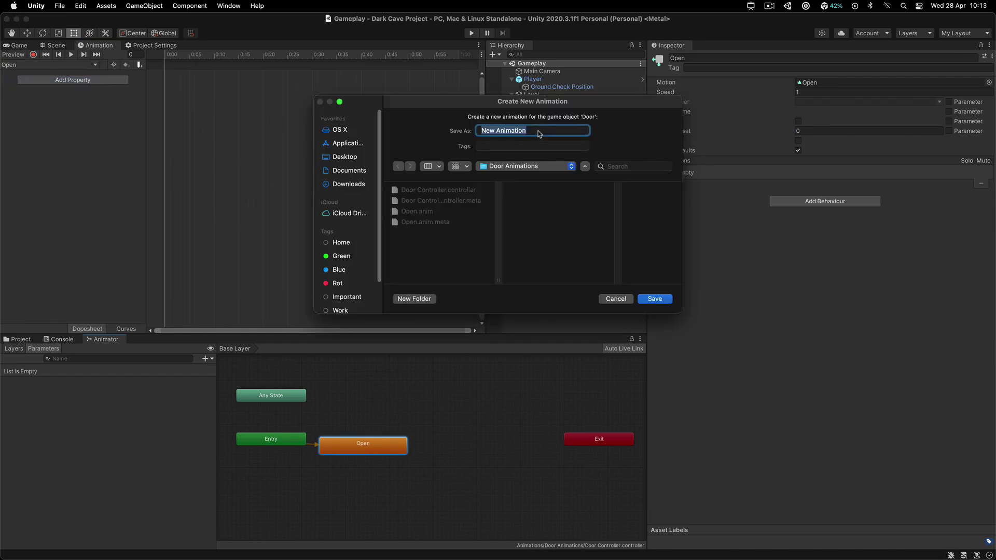
{"action": "type", "text": "Idle"}
{"action": "key", "text": "Return"}
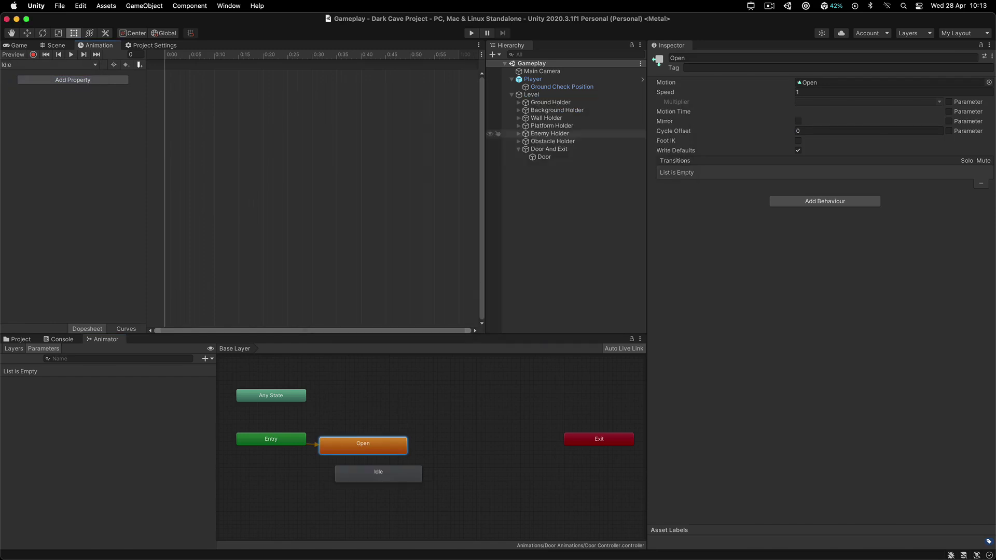
Set Idle as the layer default state in Door Controller and rearrange the Idle and Entry nodes
{"action": "left_click", "coordinate": [370, 471]}
{"action": "left_click_drag", "start_coordinate": [368, 474], "coordinate": [344, 407]}
{"action": "right_click", "coordinate": [345, 405]}
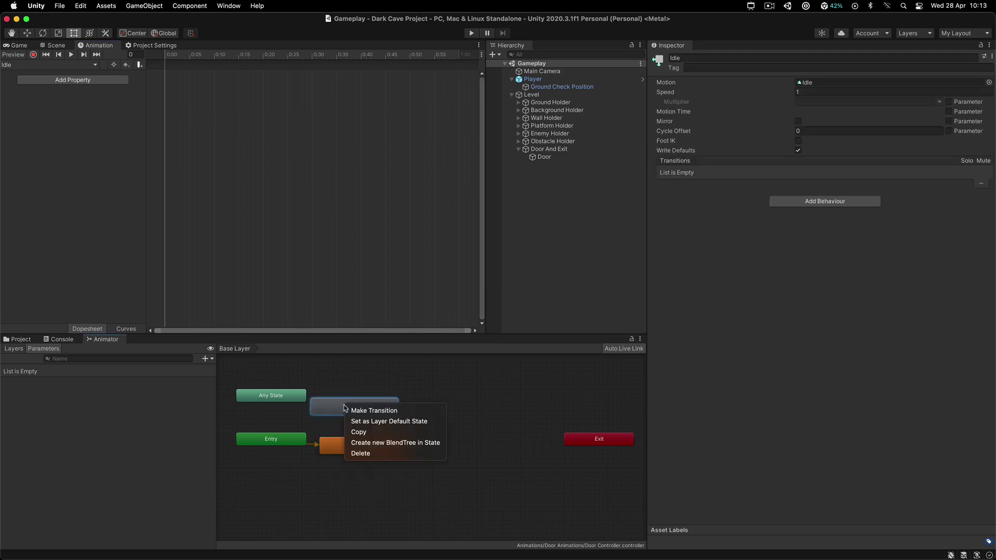
{"action": "left_click", "coordinate": [363, 421]}
{"action": "left_click_drag", "start_coordinate": [295, 443], "coordinate": [291, 434]}
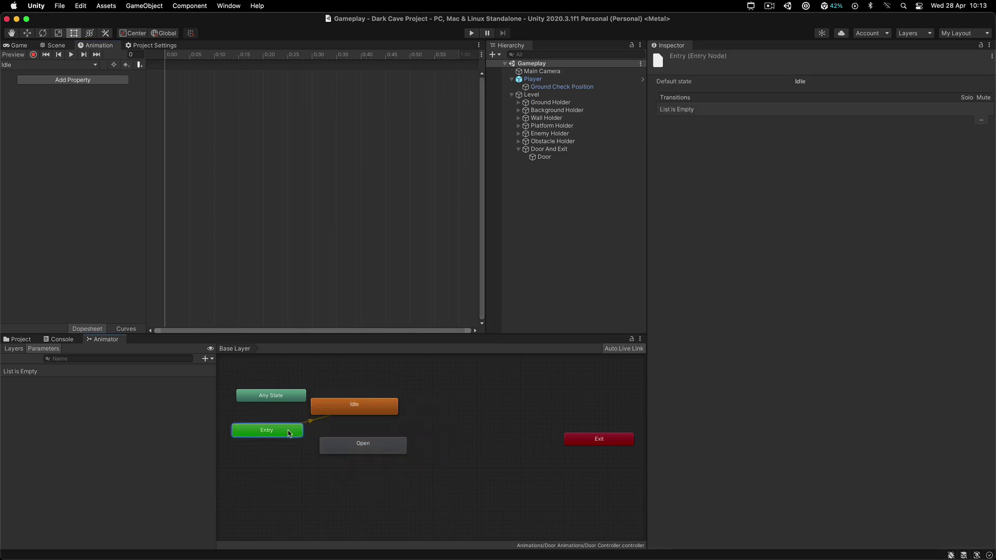
Add the sprites Door_0 to Door_4 from the Game Sprites folder as keyframes of the Open clip
{"action": "left_click", "coordinate": [349, 451]}
{"action": "left_click", "coordinate": [50, 65]}
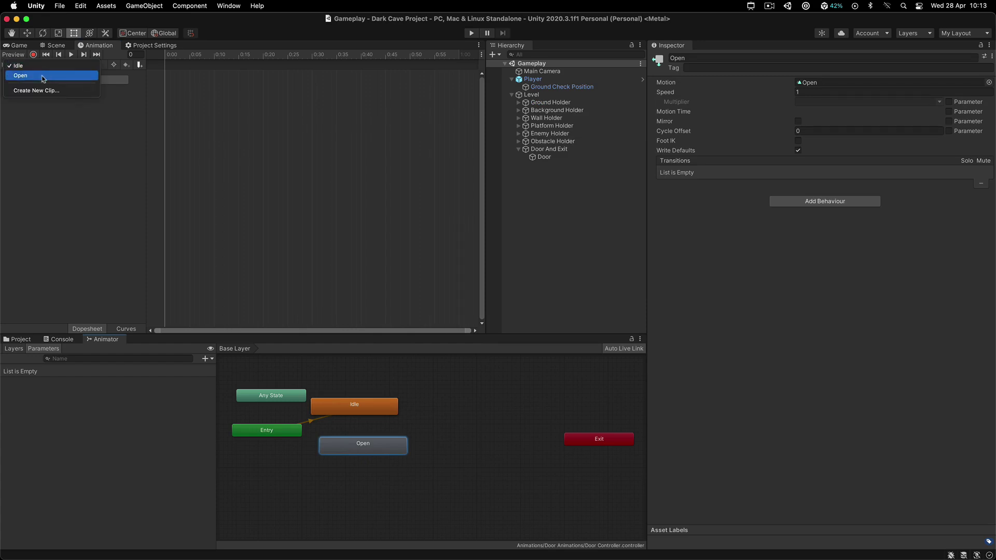
{"action": "left_click", "coordinate": [46, 76]}
{"action": "left_click", "coordinate": [19, 338]}
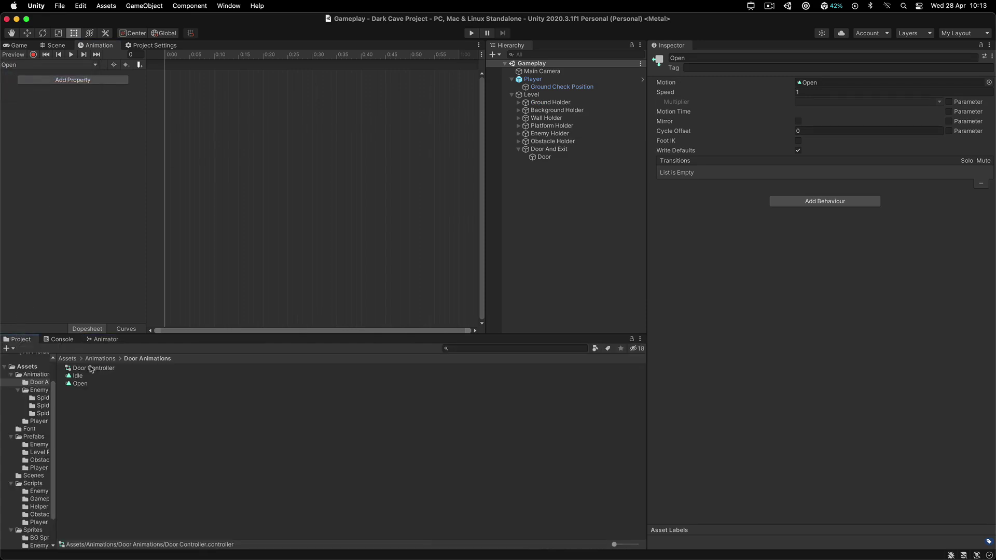
{"action": "double_click", "coordinate": [83, 408]}
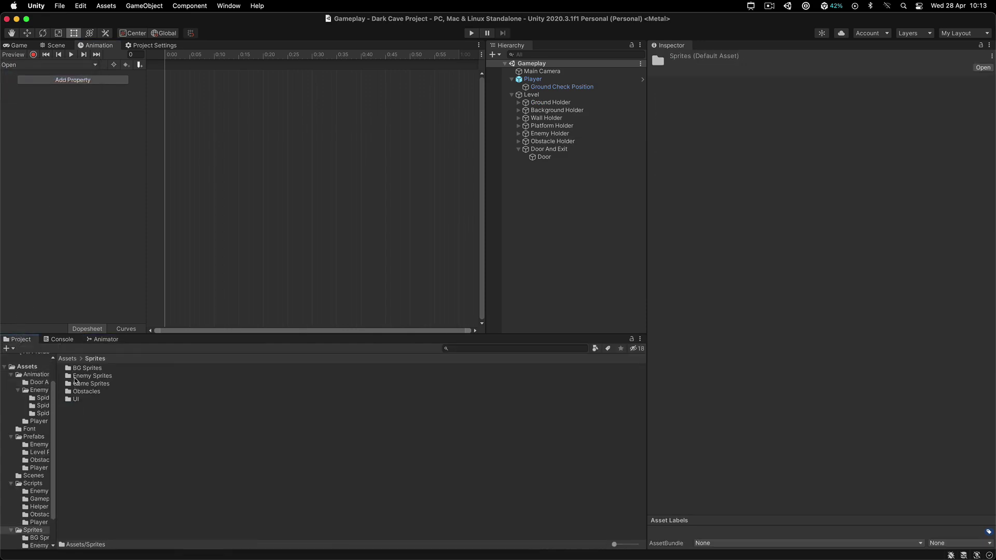
{"action": "double_click", "coordinate": [76, 383]}
{"action": "left_click", "coordinate": [88, 416]}
{"action": "left_click", "coordinate": [92, 445], "text": "shift"}
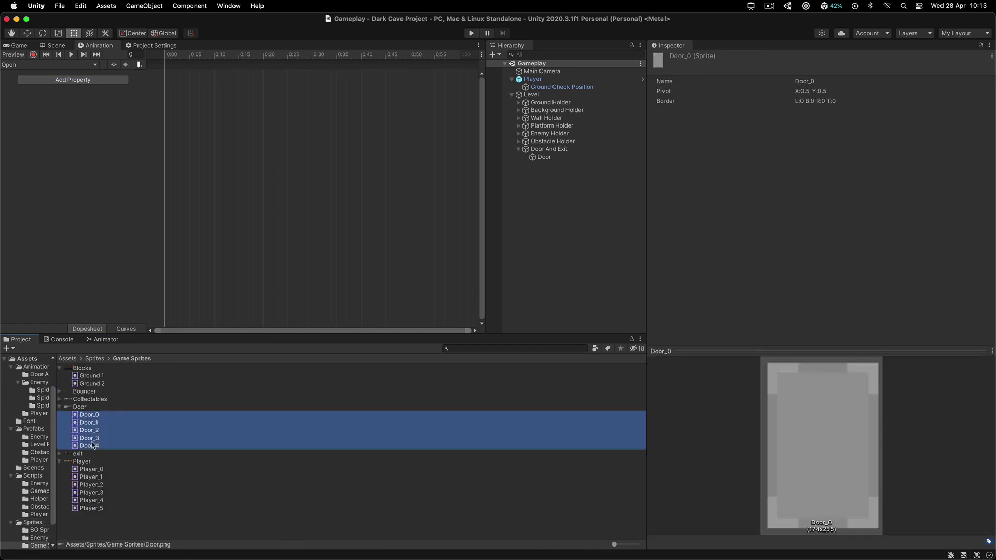
{"action": "left_click_drag", "start_coordinate": [99, 421], "coordinate": [196, 165]}
Dock the Animation window beside the Animator again and set the Open clip's sample rate to 24
{"action": "left_click_drag", "start_coordinate": [106, 48], "coordinate": [91, 343]}
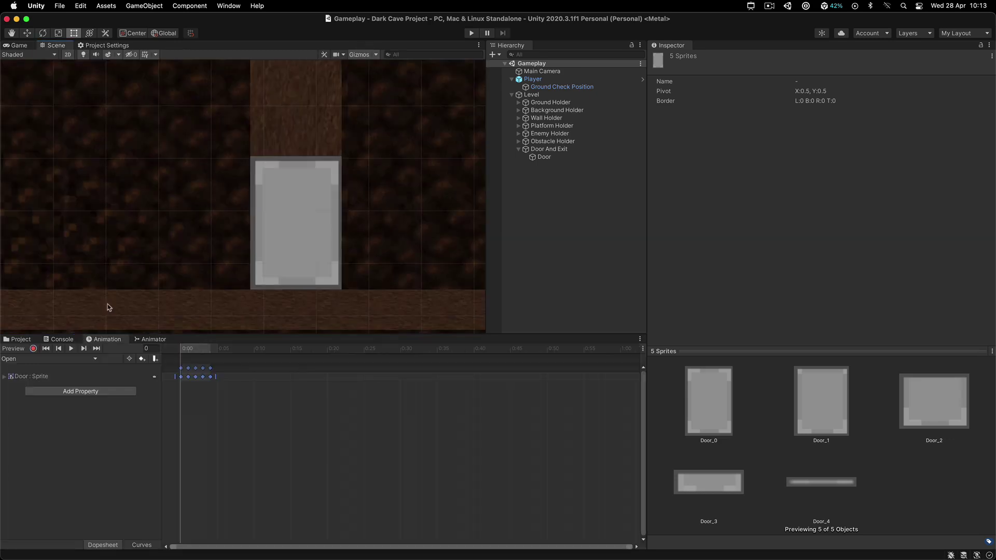
{"action": "left_click", "coordinate": [643, 349]}
{"action": "mouse_move", "coordinate": [674, 409]}
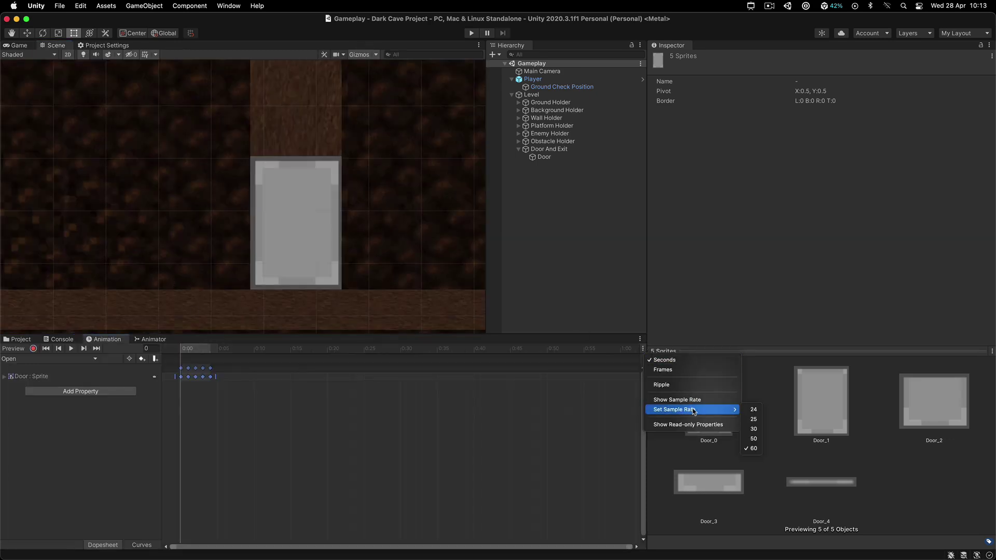
{"action": "left_click", "coordinate": [753, 409]}
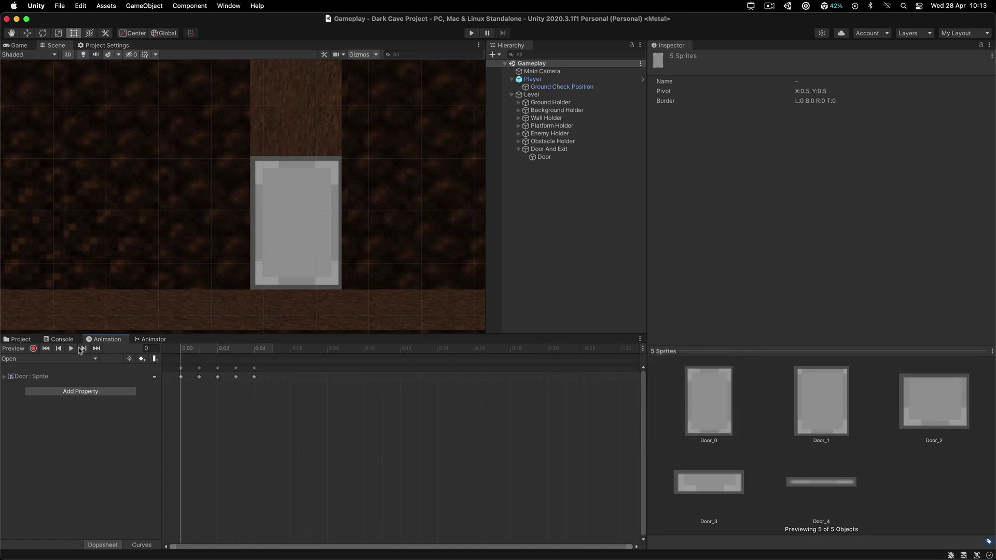
Preview the Open animation on the door in the Scene view
{"action": "left_click", "coordinate": [72, 349]}
{"action": "scroll", "coordinate": [288, 205], "scroll_direction": "down", "scroll_amount": 2}
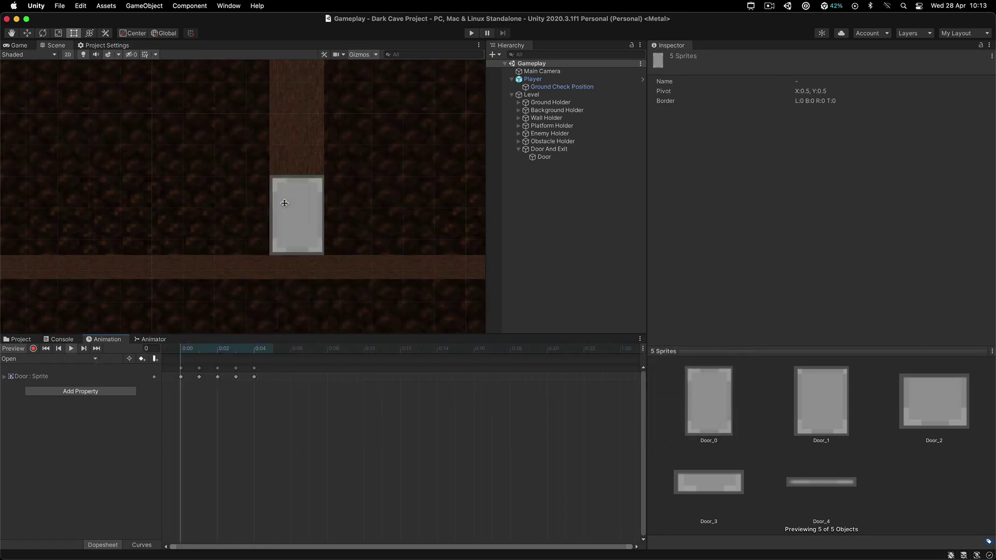
{"action": "scroll", "coordinate": [286, 201], "scroll_direction": "up", "scroll_amount": 2}
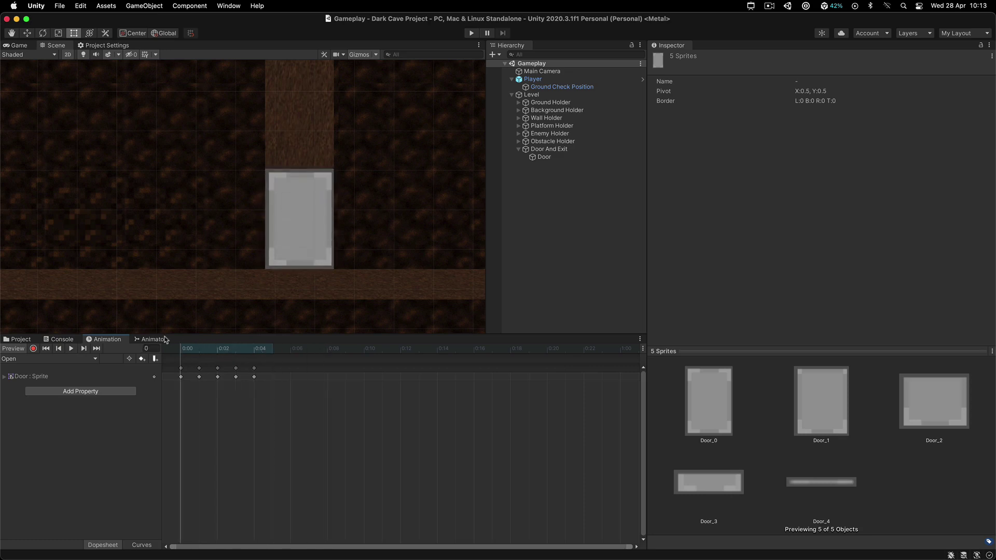
{"action": "left_click", "coordinate": [182, 346]}
{"action": "left_click", "coordinate": [751, 6]}
{"action": "left_click", "coordinate": [760, 19]}
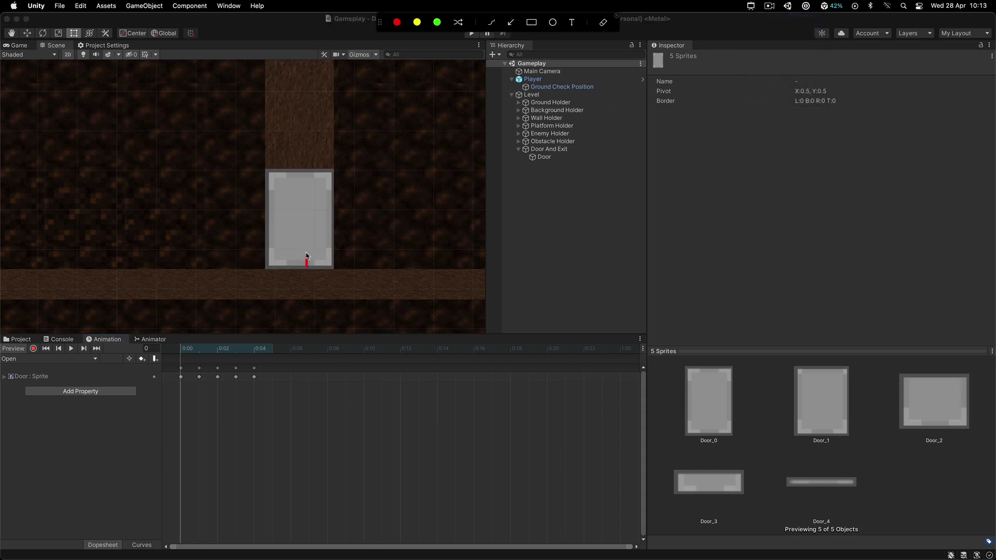
{"action": "left_click_drag", "start_coordinate": [306, 255], "coordinate": [303, 166]}
{"action": "key", "text": "Escape"}
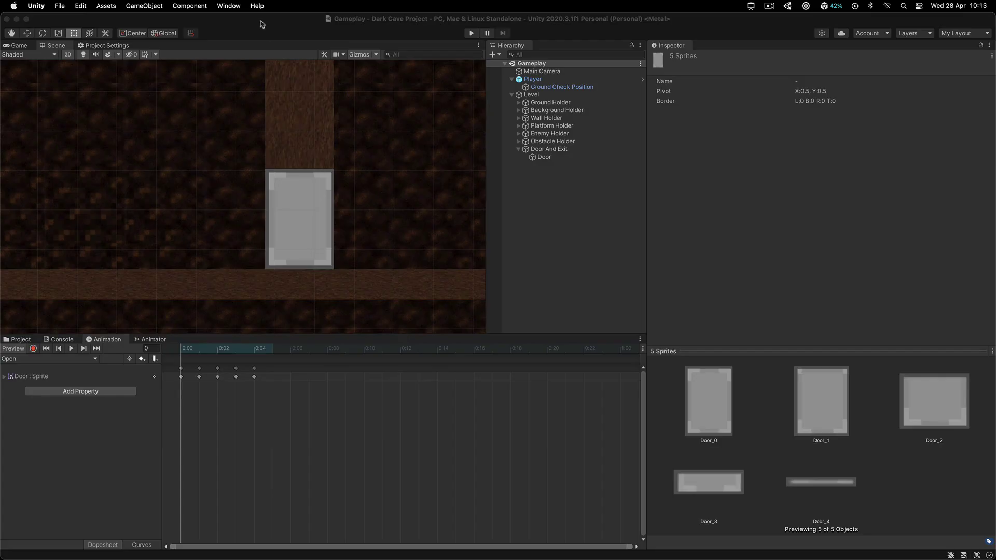
Open the Door sprite sheet in the Sprite Editor and examine the rectangles of its existing slices
{"action": "left_click", "coordinate": [18, 341]}
{"action": "left_click", "coordinate": [95, 408]}
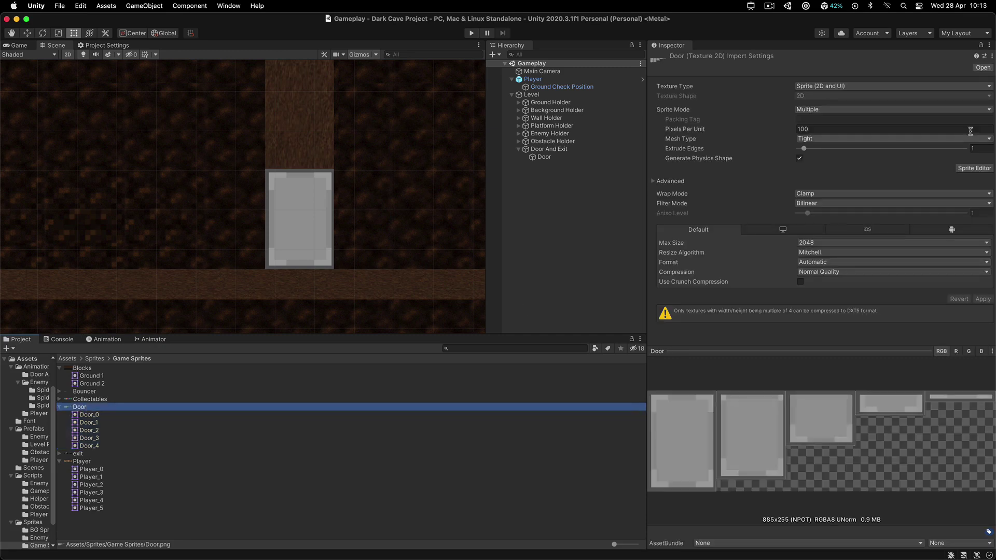
{"action": "left_click", "coordinate": [974, 168]}
{"action": "left_click", "coordinate": [318, 257]}
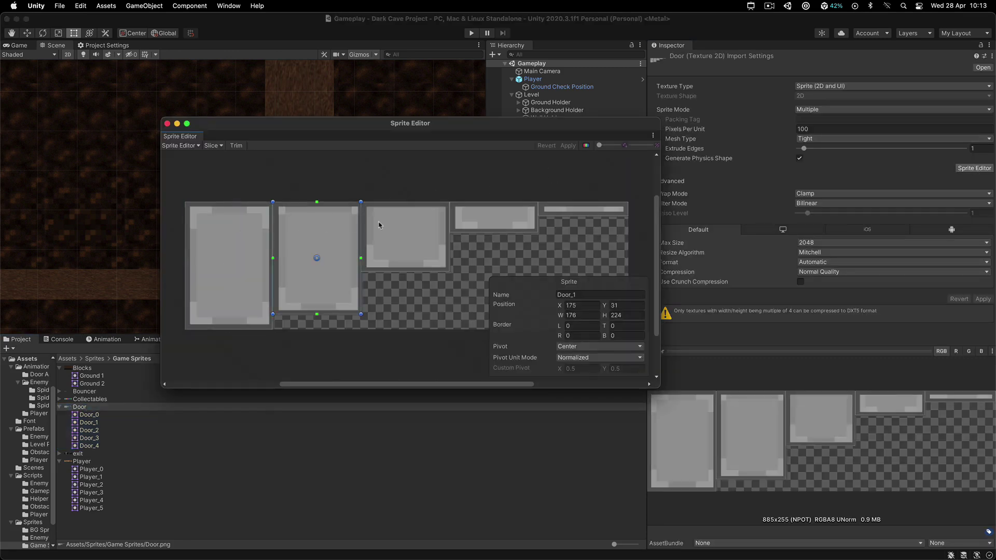
{"action": "left_click", "coordinate": [494, 216]}
{"action": "left_click", "coordinate": [566, 217]}
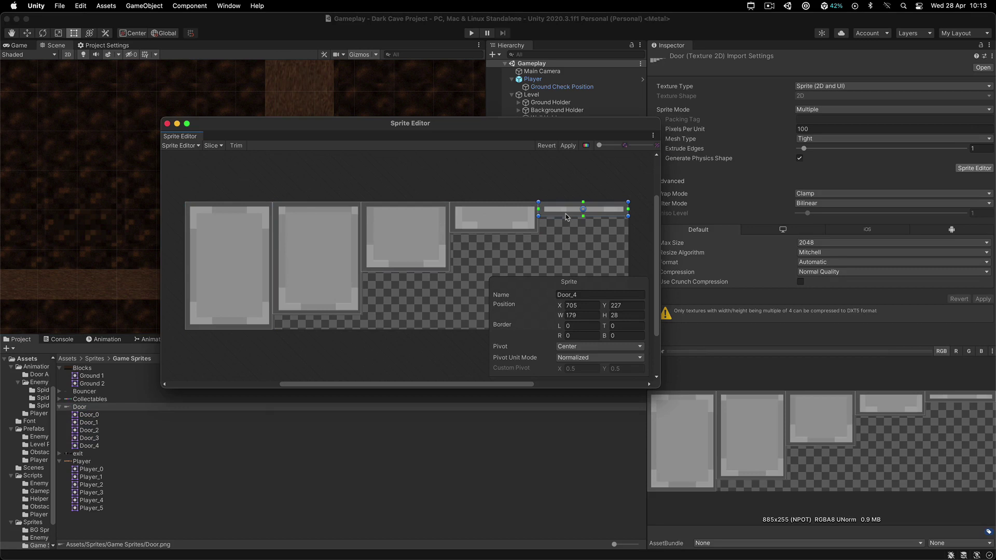
Reslice the Door sprite sheet using Grid By Cell Size with a pixel size of 177 by 255
{"action": "left_click", "coordinate": [213, 146]}
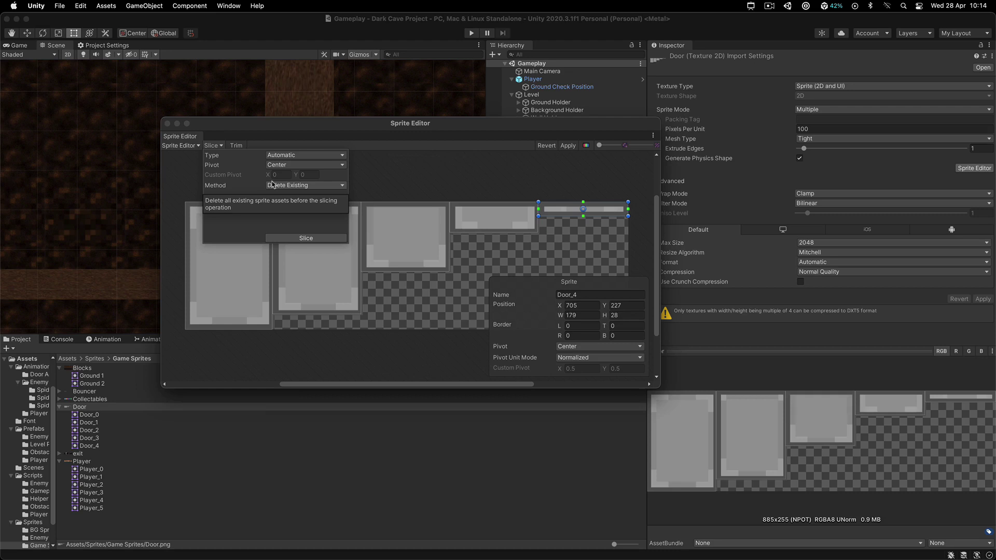
{"action": "left_click", "coordinate": [282, 155]}
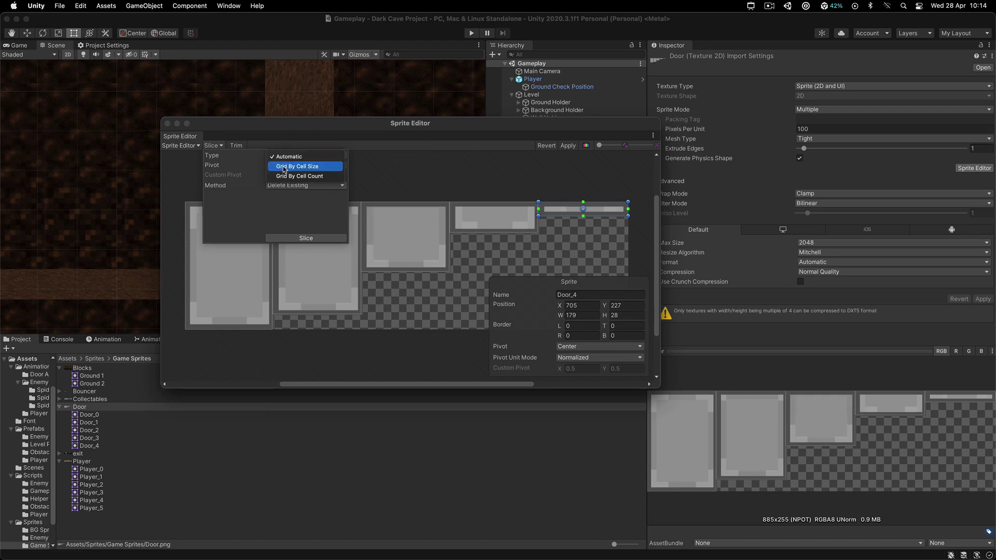
{"action": "left_click", "coordinate": [284, 166]}
{"action": "left_click", "coordinate": [284, 164]}
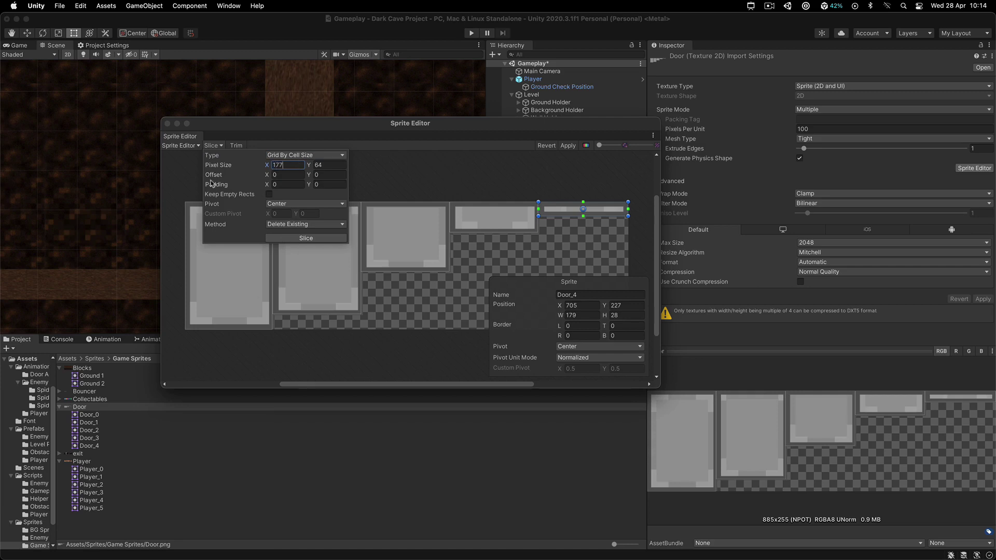
{"action": "key", "text": "Tab"}
{"action": "left_click", "coordinate": [305, 239]}
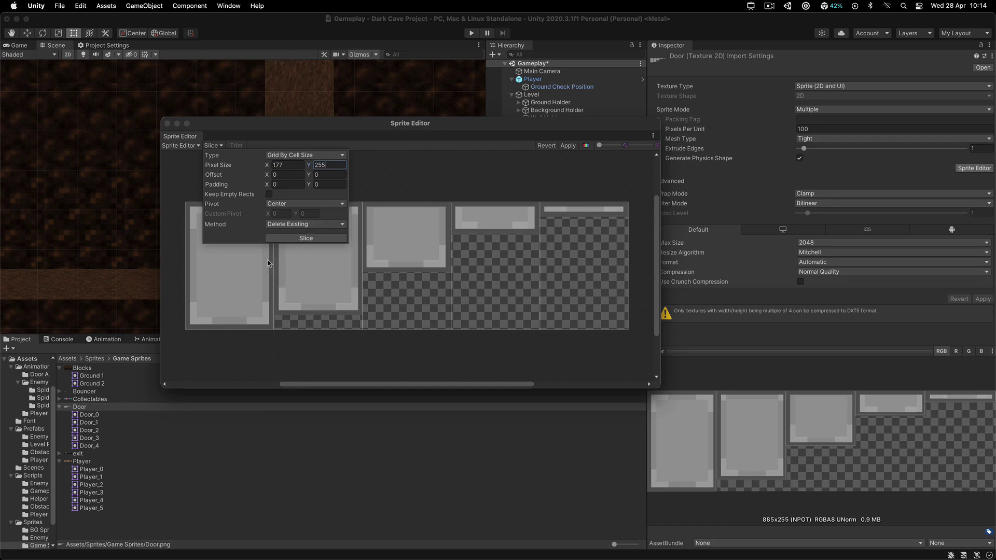
Check each of the new door slices, apply the slicing, and close the Sprite Editor
{"action": "left_click", "coordinate": [249, 263]}
{"action": "left_click", "coordinate": [341, 253]}
{"action": "left_click", "coordinate": [417, 243]}
{"action": "left_click", "coordinate": [490, 235]}
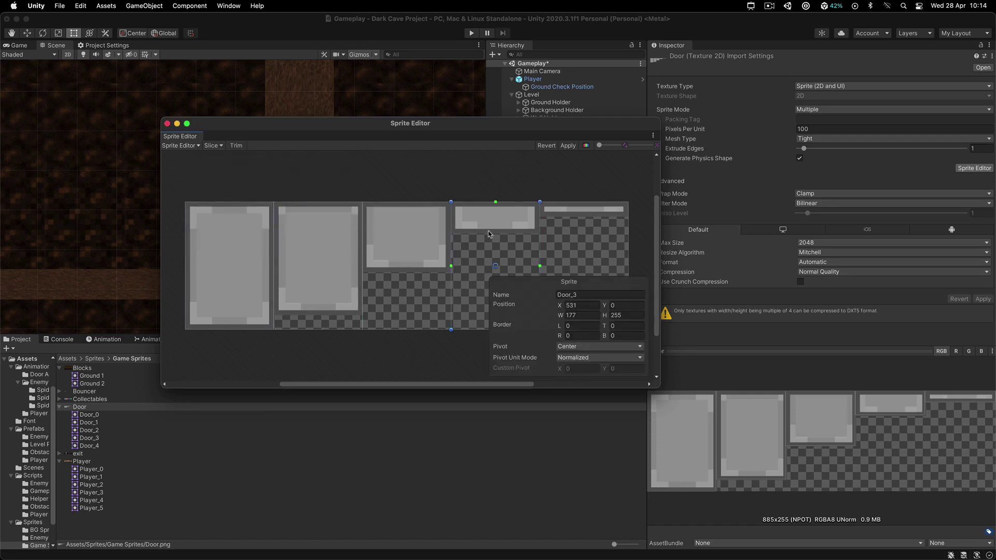
{"action": "left_click", "coordinate": [554, 235]}
{"action": "scroll", "coordinate": [487, 174], "scroll_direction": "right", "scroll_amount": 3}
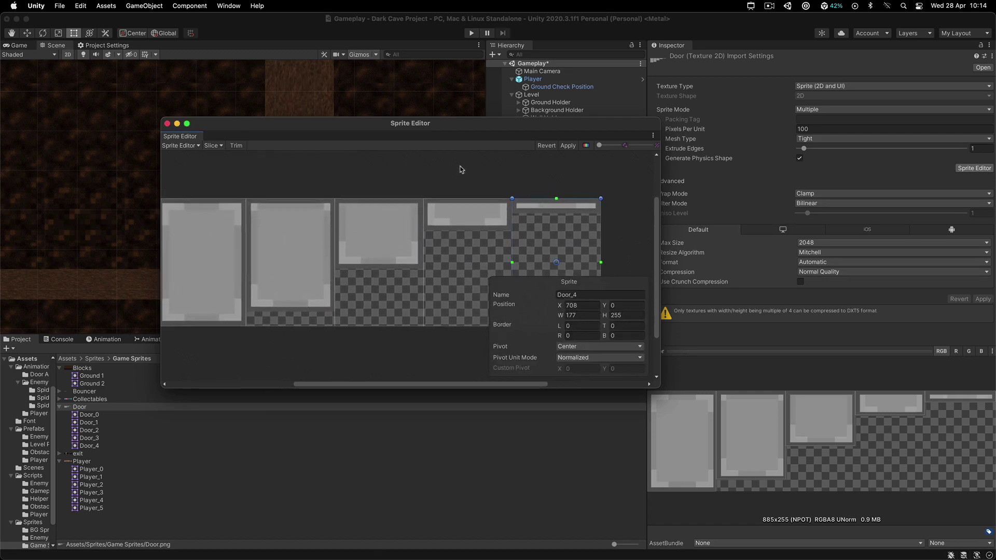
{"action": "left_click", "coordinate": [568, 145]}
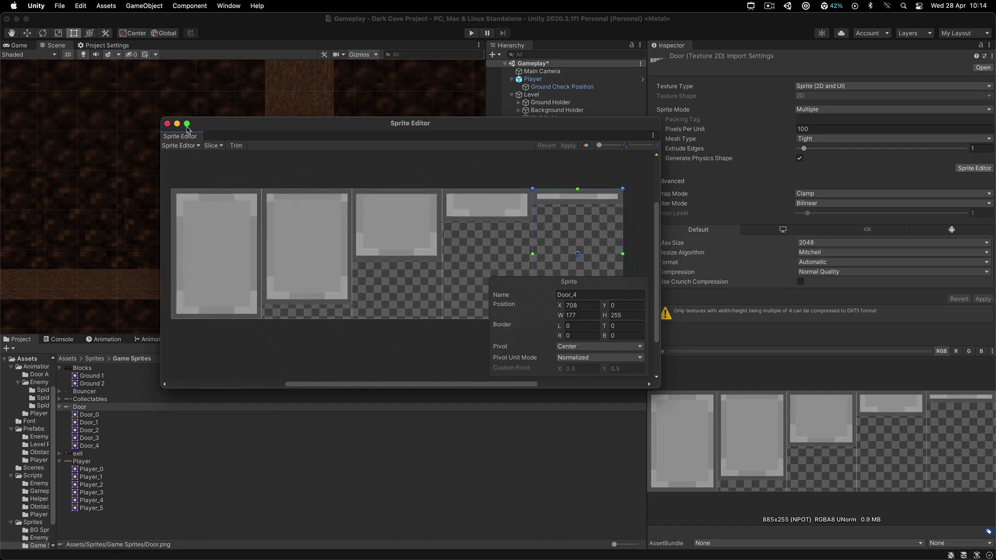
{"action": "left_click", "coordinate": [167, 123]}
Select the Door object and scrub through its Open animation to check the resliced sprites
{"action": "left_click", "coordinate": [524, 157]}
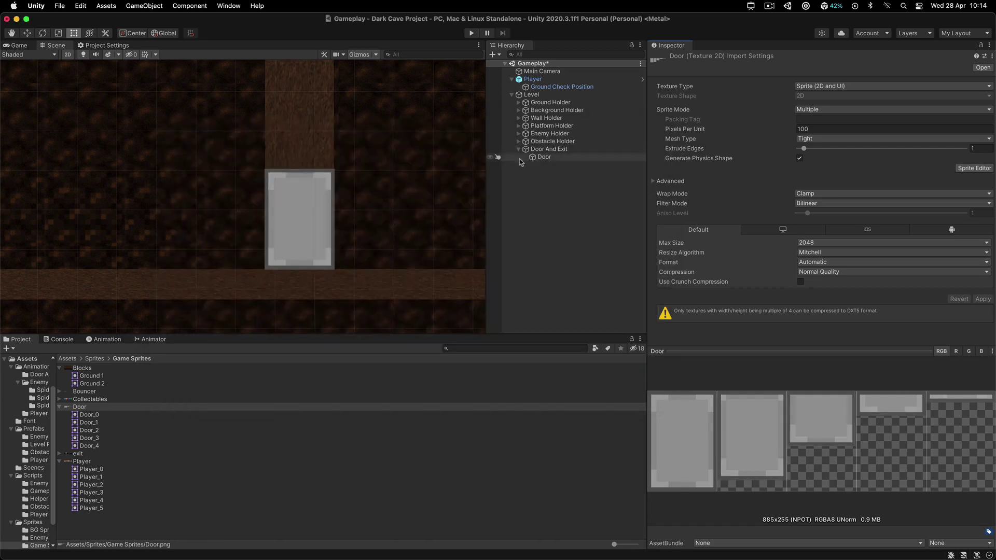
{"action": "left_click", "coordinate": [148, 340]}
{"action": "left_click", "coordinate": [107, 339]}
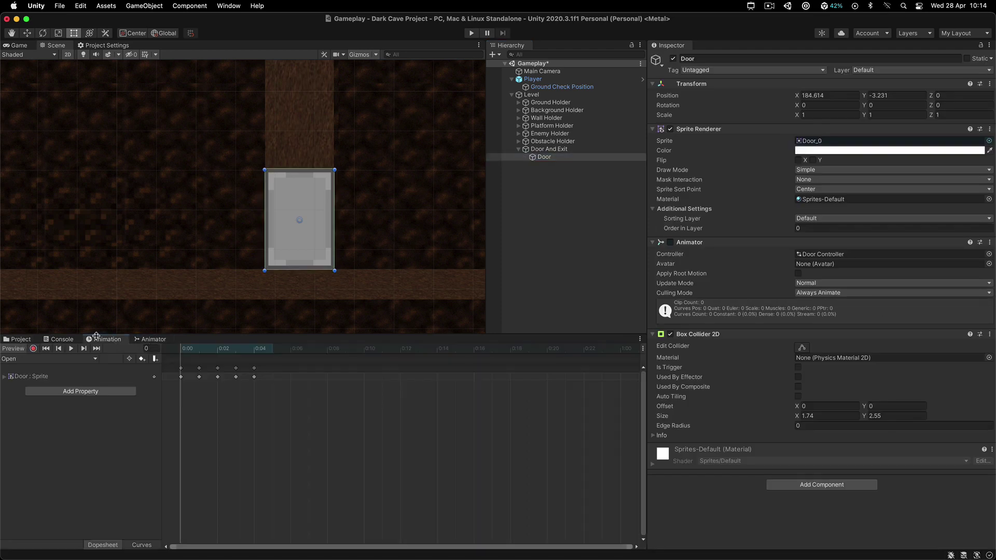
{"action": "left_click_drag", "start_coordinate": [183, 350], "coordinate": [159, 347]}
Reopen the Door sprite sheet in the Sprite Editor and enlarge the editor window so all slices are easy to see
{"action": "left_click", "coordinate": [21, 339]}
{"action": "left_click", "coordinate": [78, 407]}
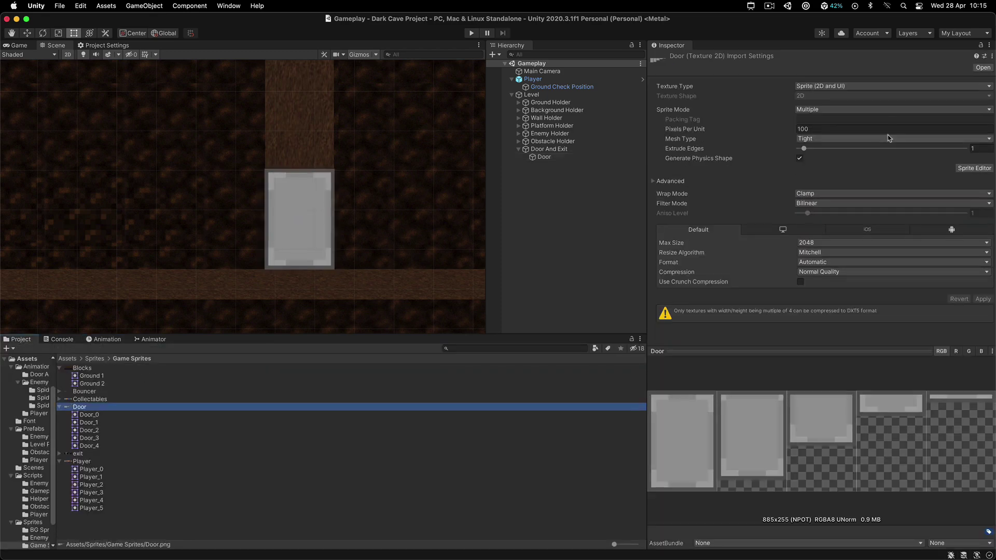
{"action": "left_click", "coordinate": [972, 168]}
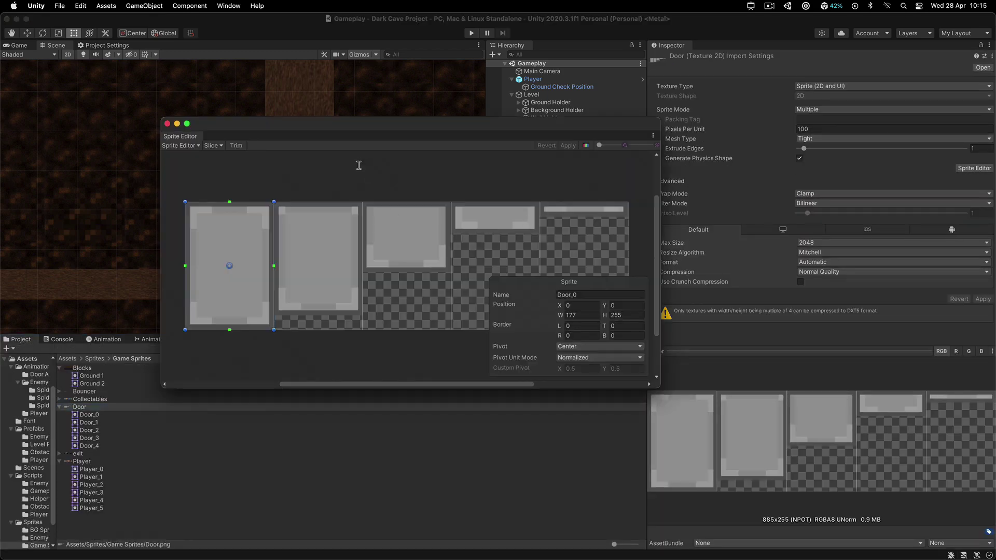
{"action": "left_click_drag", "start_coordinate": [398, 132], "coordinate": [290, 87]}
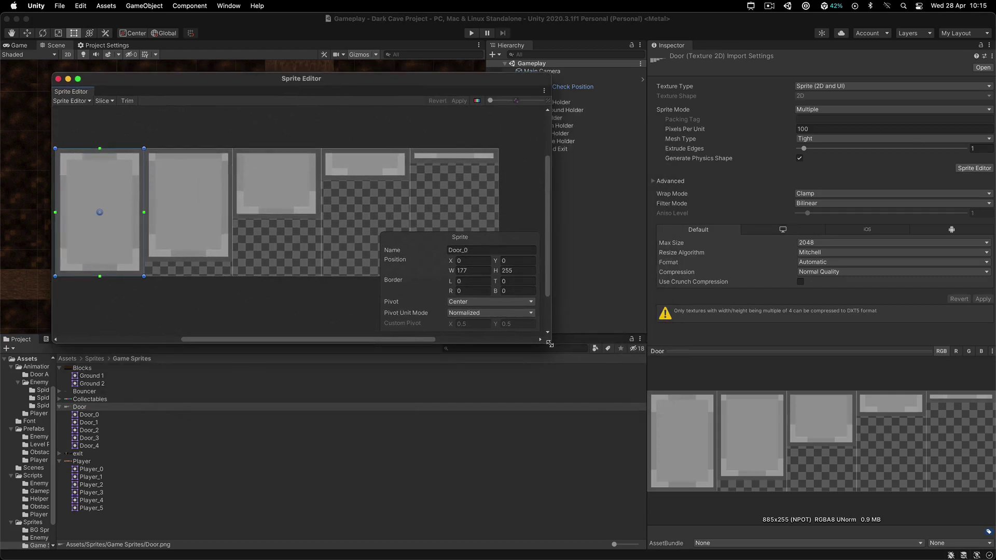
{"action": "left_click_drag", "start_coordinate": [549, 343], "coordinate": [803, 402]}
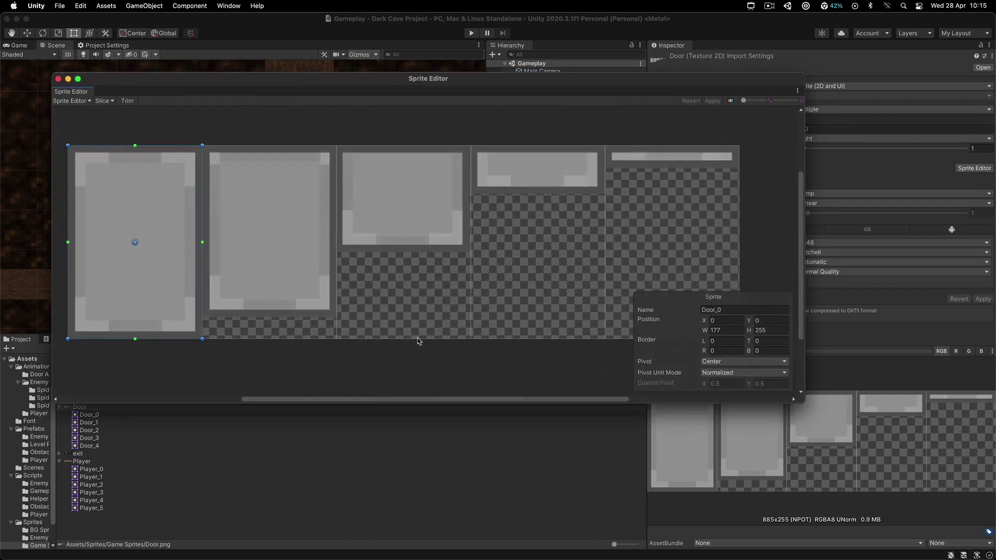
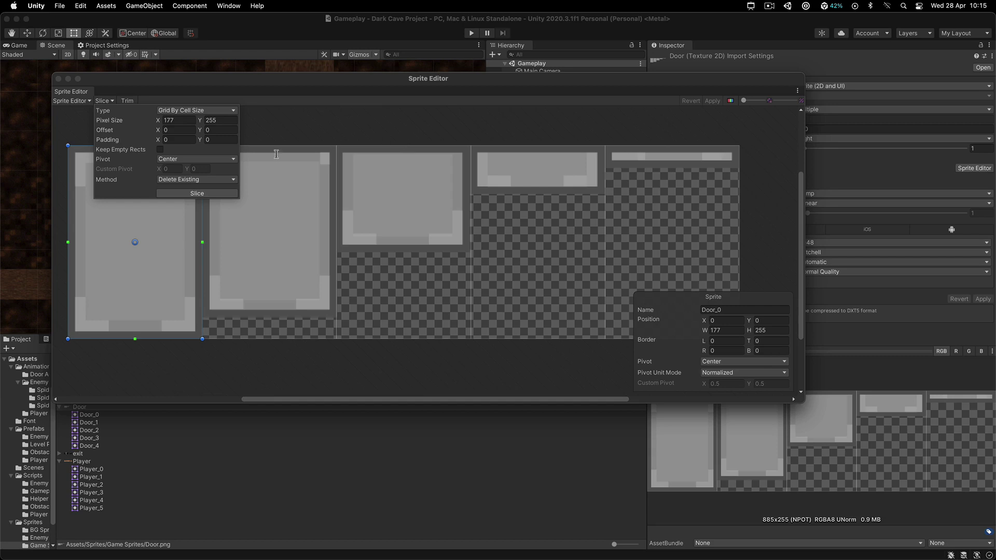
Examine the position and size of each door slice along with the slicing settings, and close the Sprite Editor
{"action": "left_click", "coordinate": [134, 186]}
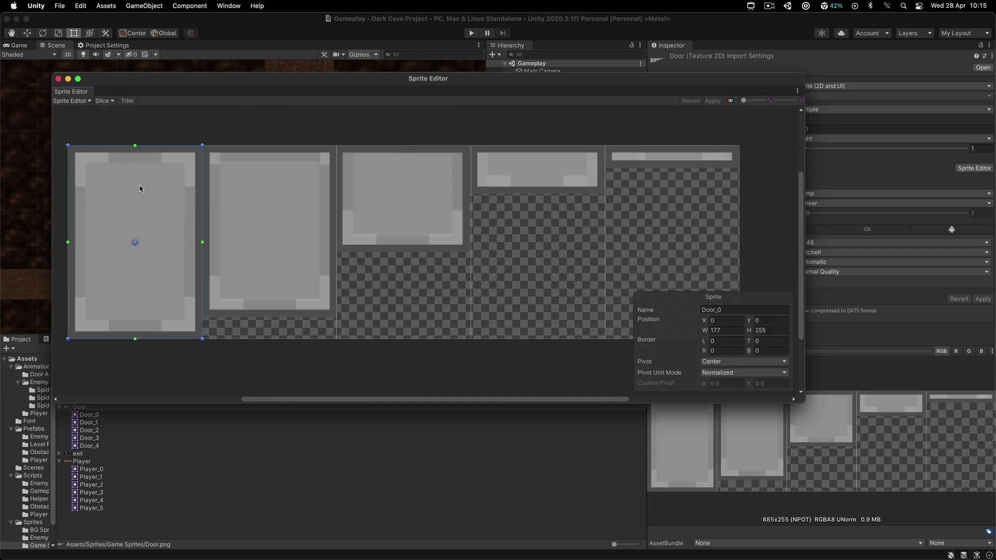
{"action": "left_click", "coordinate": [722, 330]}
{"action": "left_click", "coordinate": [770, 330]}
{"action": "left_click", "coordinate": [165, 189]}
{"action": "left_click", "coordinate": [289, 197]}
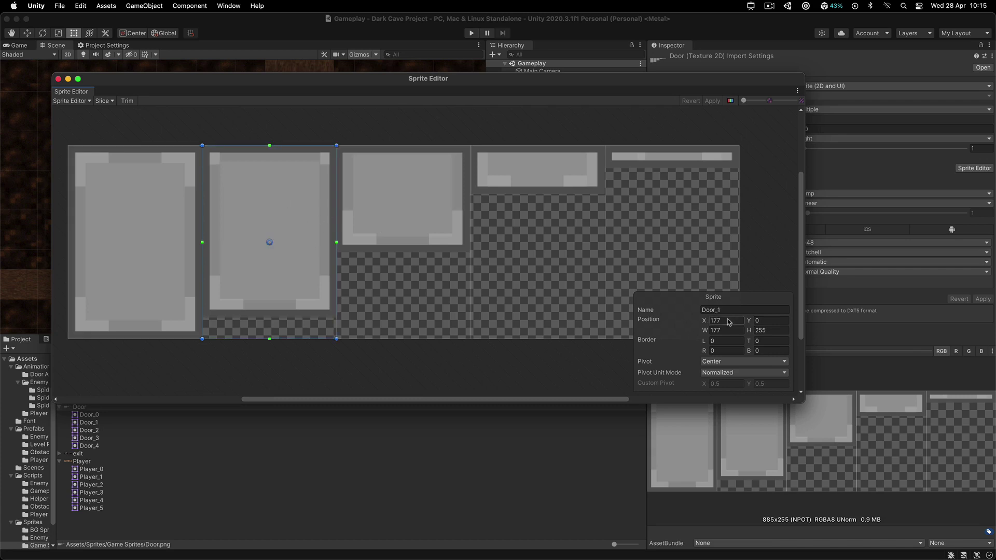
{"action": "left_click", "coordinate": [424, 220]}
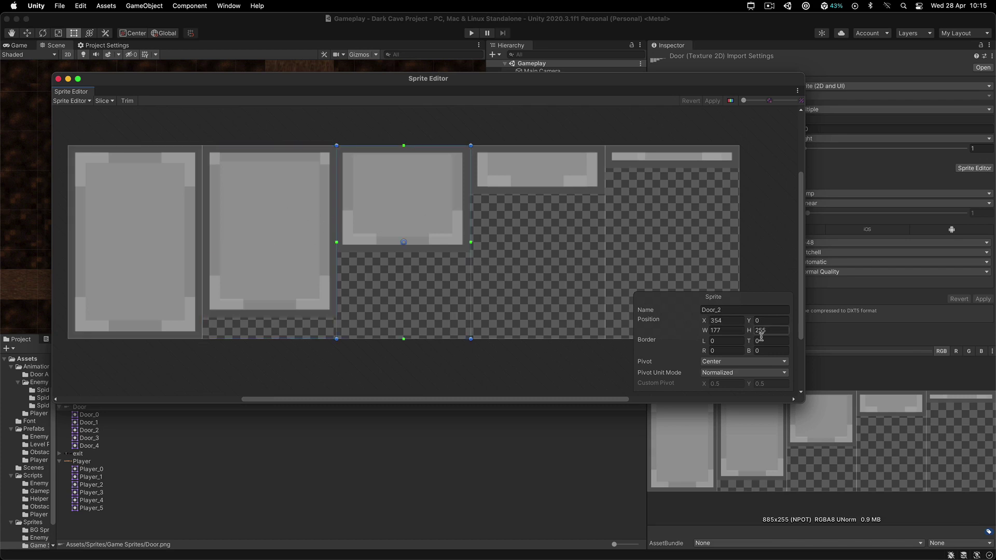
{"action": "left_click", "coordinate": [564, 219]}
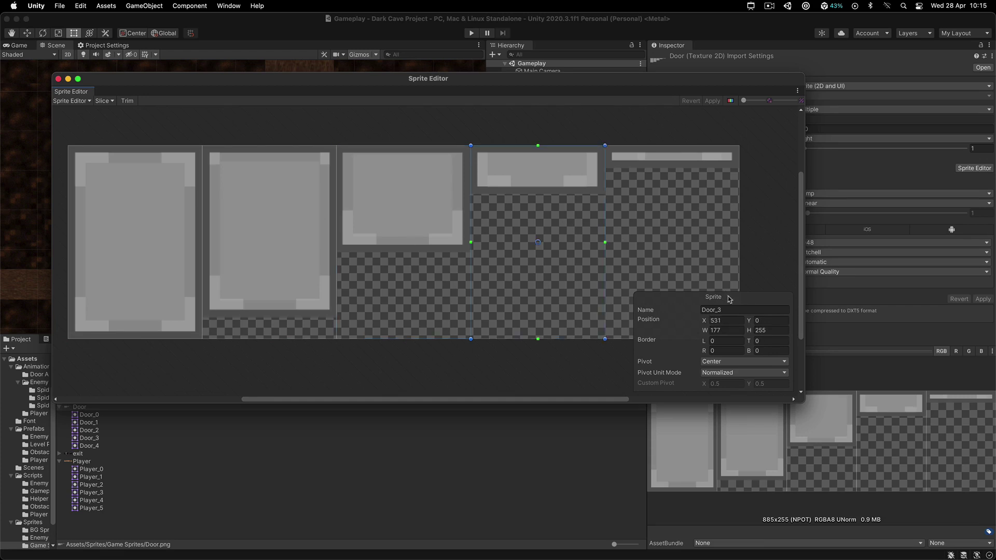
{"action": "left_click", "coordinate": [658, 238]}
{"action": "left_click", "coordinate": [171, 188]}
{"action": "left_click", "coordinate": [683, 251]}
{"action": "left_click", "coordinate": [104, 101]}
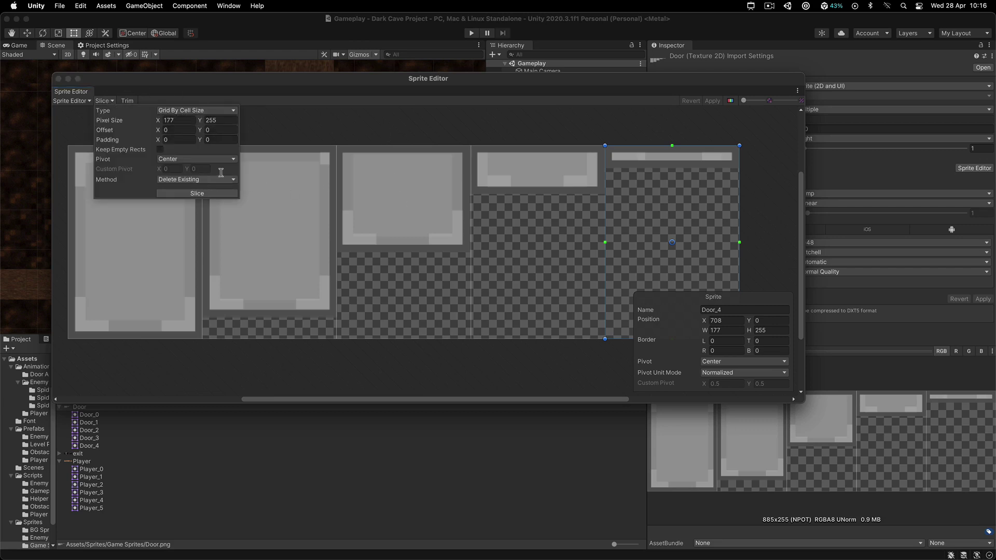
{"action": "left_click", "coordinate": [360, 123]}
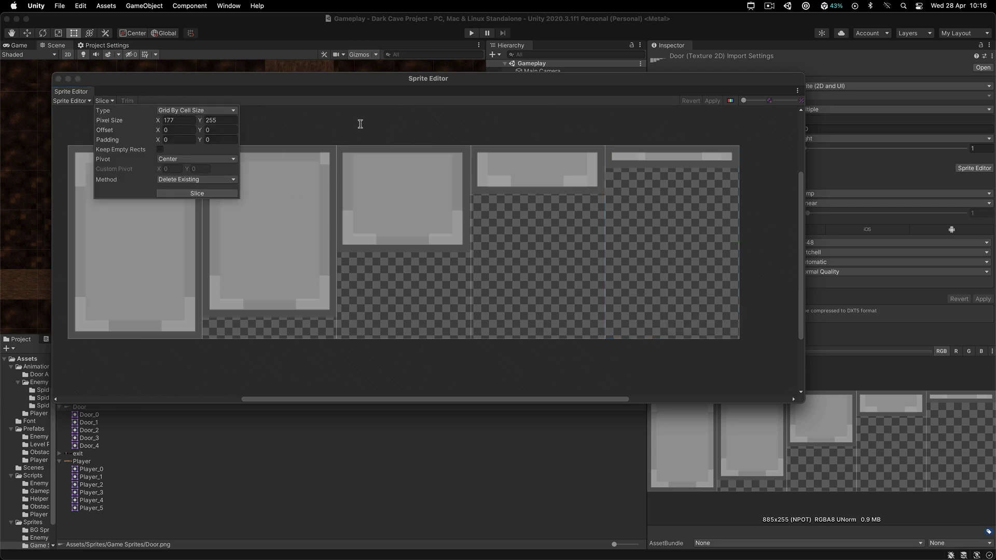
{"action": "left_click", "coordinate": [58, 79]}
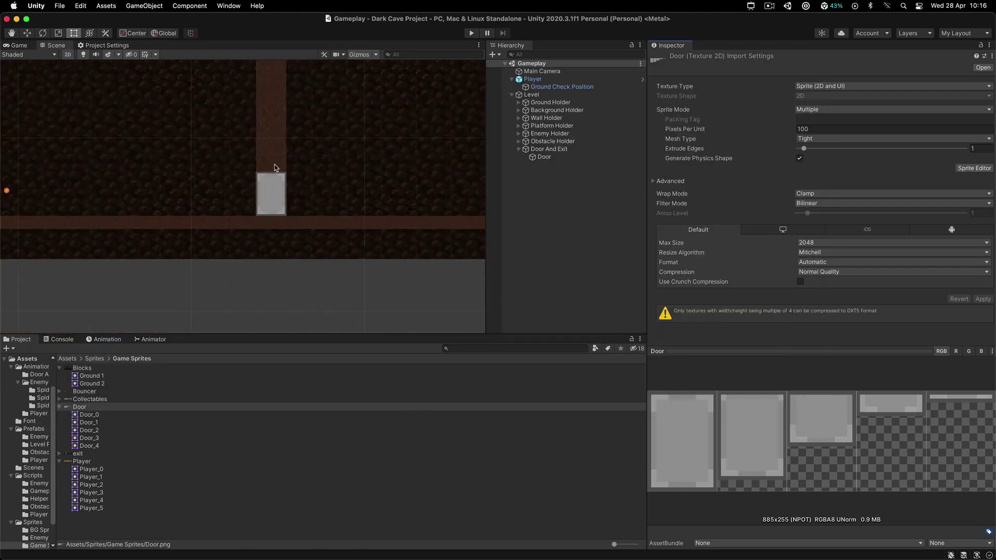
Compare the Order in Layer of the Door, the wall above it, and the ground beneath it
{"action": "left_click", "coordinate": [572, 158]}
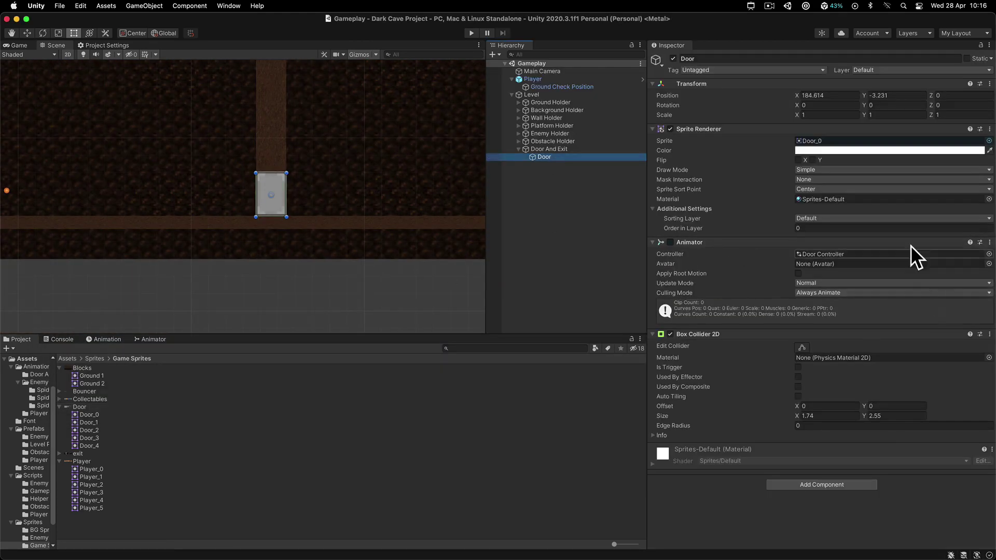
{"action": "left_click", "coordinate": [274, 138]}
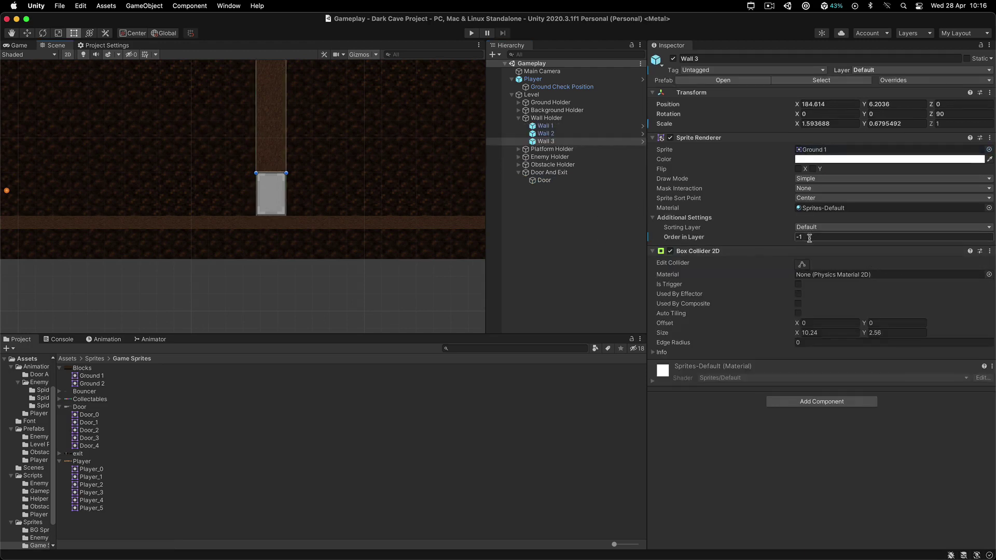
{"action": "scroll", "coordinate": [369, 207], "scroll_direction": "up", "scroll_amount": 3}
{"action": "left_click", "coordinate": [200, 233]}
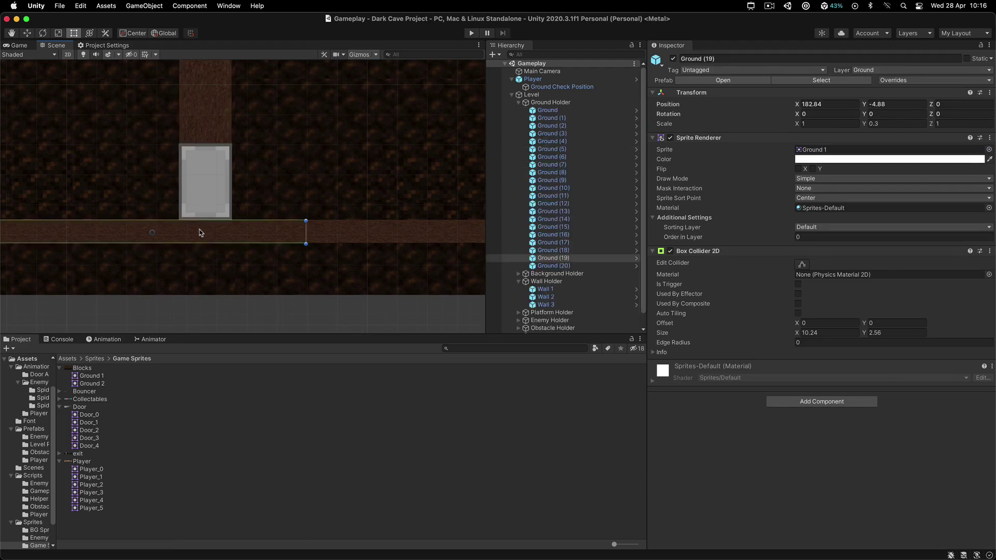
Set the Order in Layer of Wall 3 to -2, check how the door meets the wall, and clear the selection
{"action": "left_click", "coordinate": [201, 123]}
{"action": "left_click", "coordinate": [809, 237]}
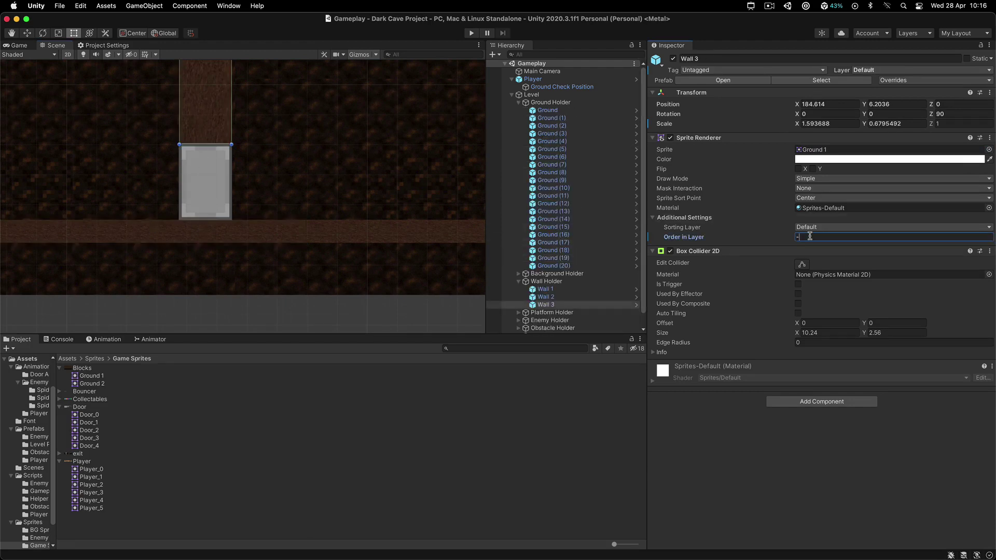
{"action": "type", "text": "-2"}
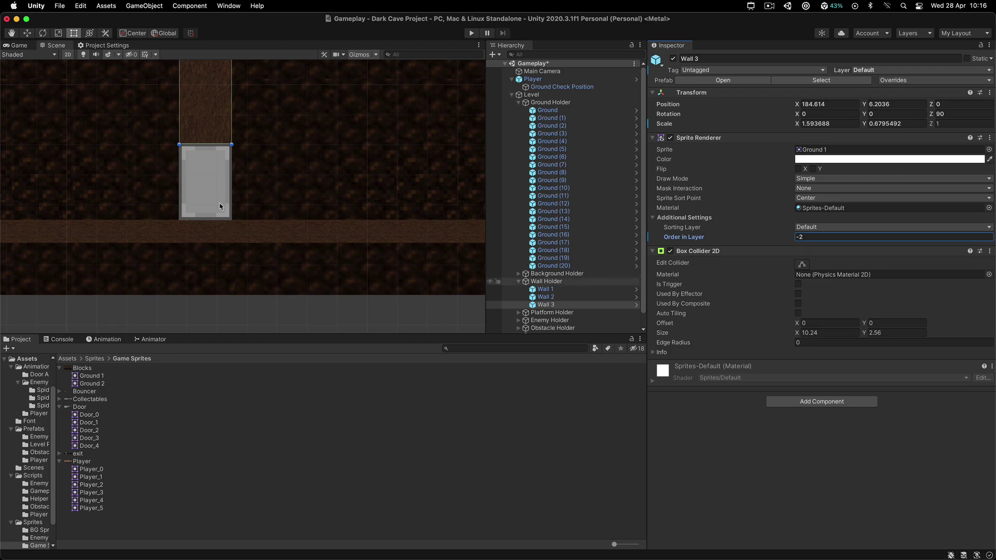
{"action": "left_click", "coordinate": [224, 219]}
{"action": "scroll", "coordinate": [231, 167], "scroll_direction": "up", "scroll_amount": 2}
{"action": "left_click", "coordinate": [305, 147]}
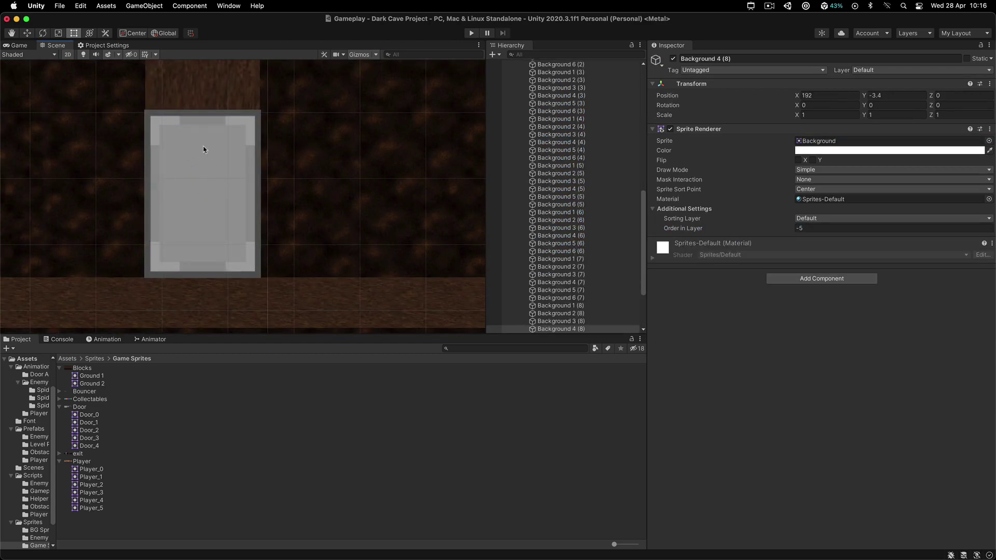
{"action": "scroll", "coordinate": [203, 149], "scroll_direction": "down", "scroll_amount": 5}
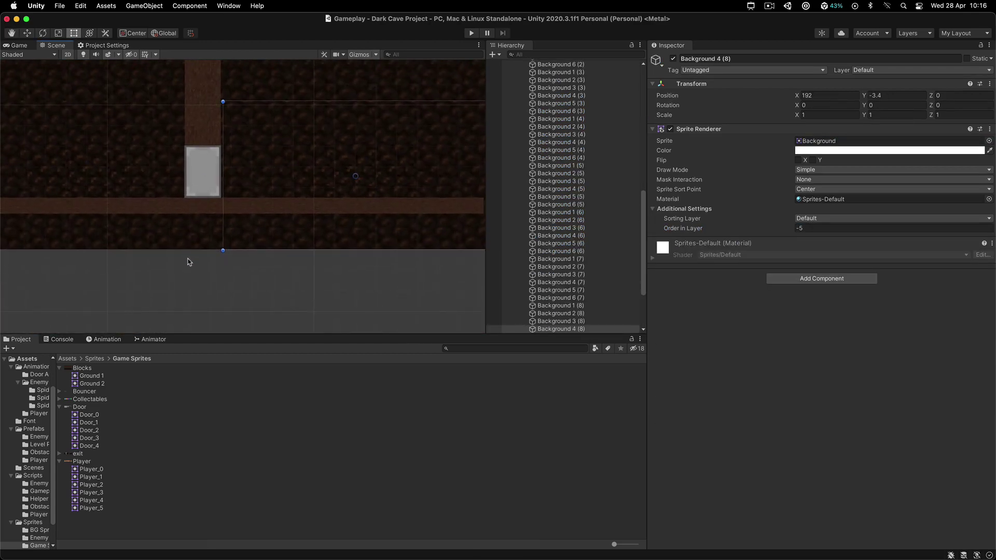
{"action": "left_click", "coordinate": [189, 262]}
Set the exit texture's Sprite Mode to Multiple, apply the import change, and open it in the Sprite Editor
{"action": "left_click", "coordinate": [59, 407]}
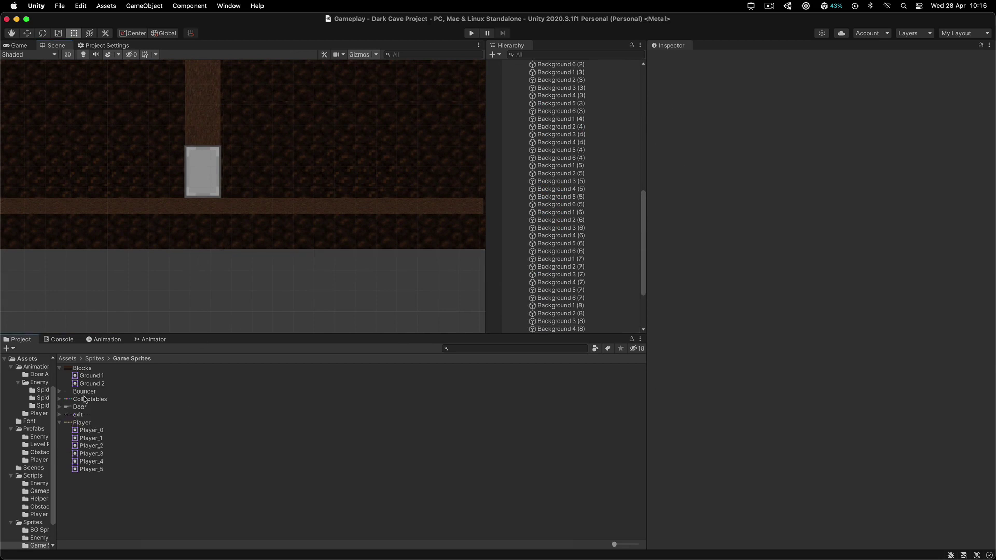
{"action": "left_click", "coordinate": [78, 415]}
{"action": "left_click", "coordinate": [60, 423]}
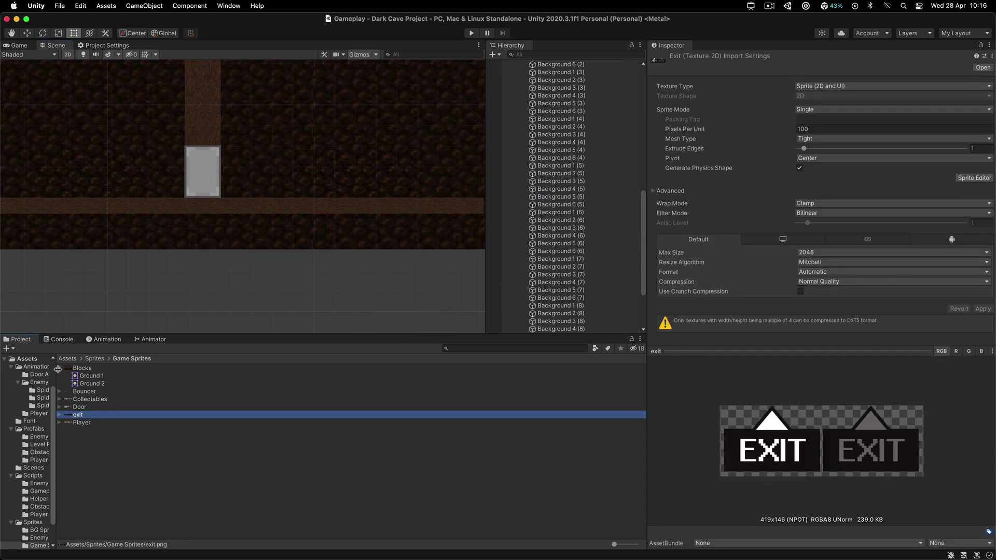
{"action": "left_click", "coordinate": [59, 368]}
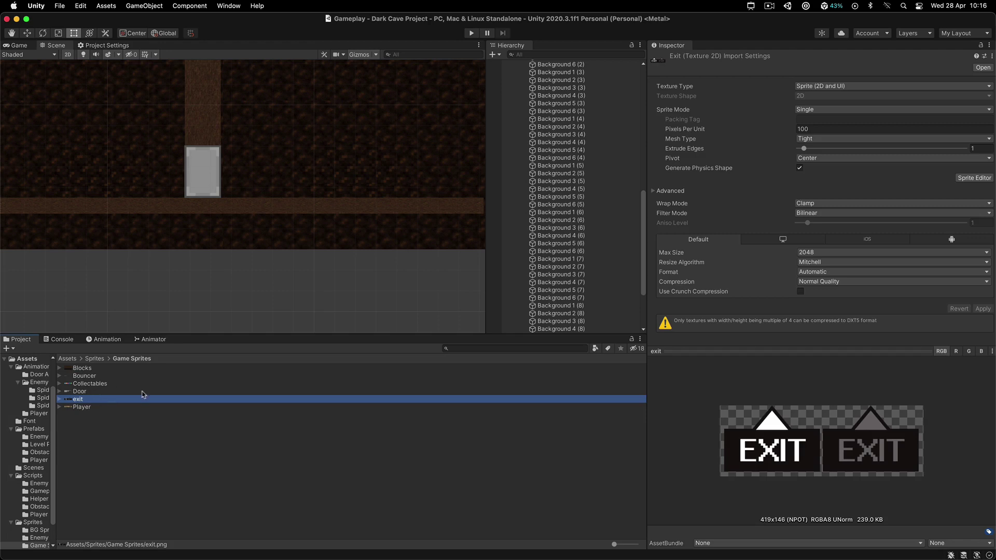
{"action": "left_click", "coordinate": [827, 110]}
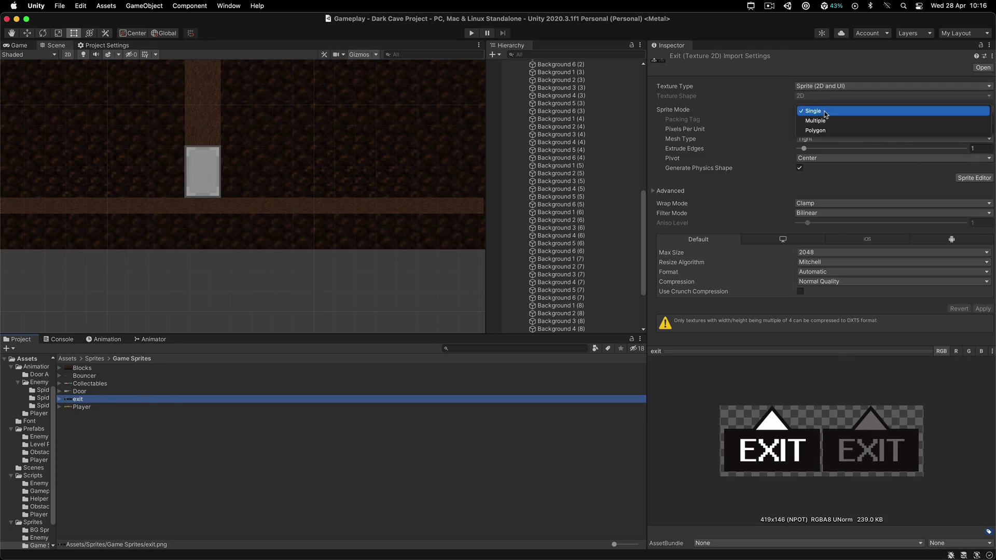
{"action": "left_click", "coordinate": [828, 124]}
{"action": "left_click", "coordinate": [983, 299]}
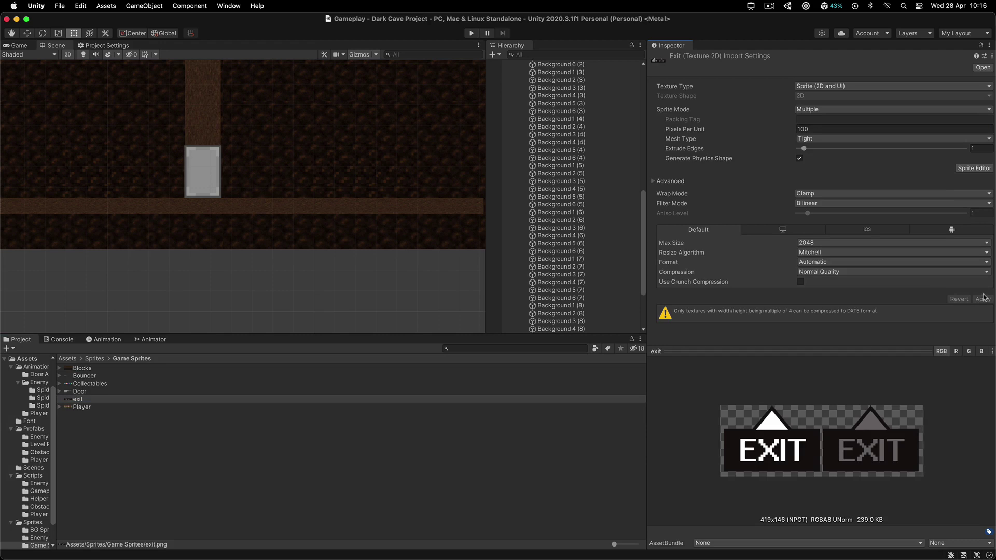
{"action": "left_click", "coordinate": [974, 168]}
Try to slice the exit texture using Grid By Cell Size with a pixel size of 177 by 255
{"action": "left_click", "coordinate": [102, 101]}
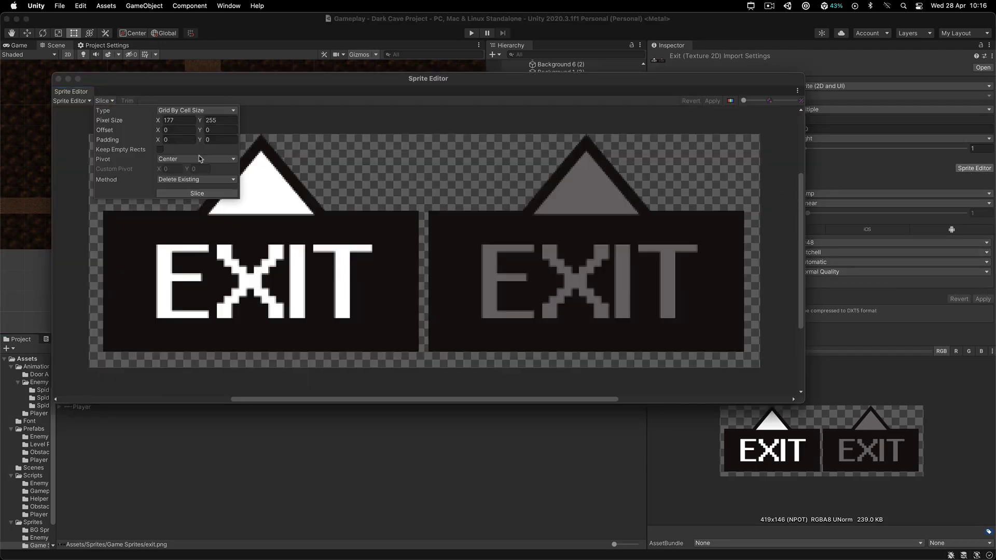
{"action": "left_click", "coordinate": [203, 194]}
{"action": "left_click", "coordinate": [258, 246]}
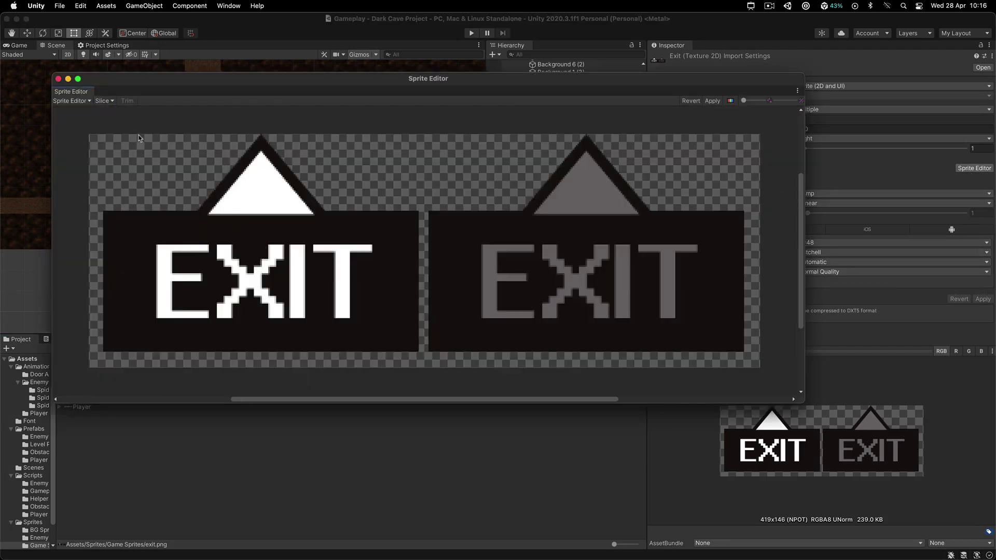
Slice the exit texture with the Automatic type, check both sign slices, apply the slicing, and close the Sprite Editor
{"action": "left_click", "coordinate": [106, 101]}
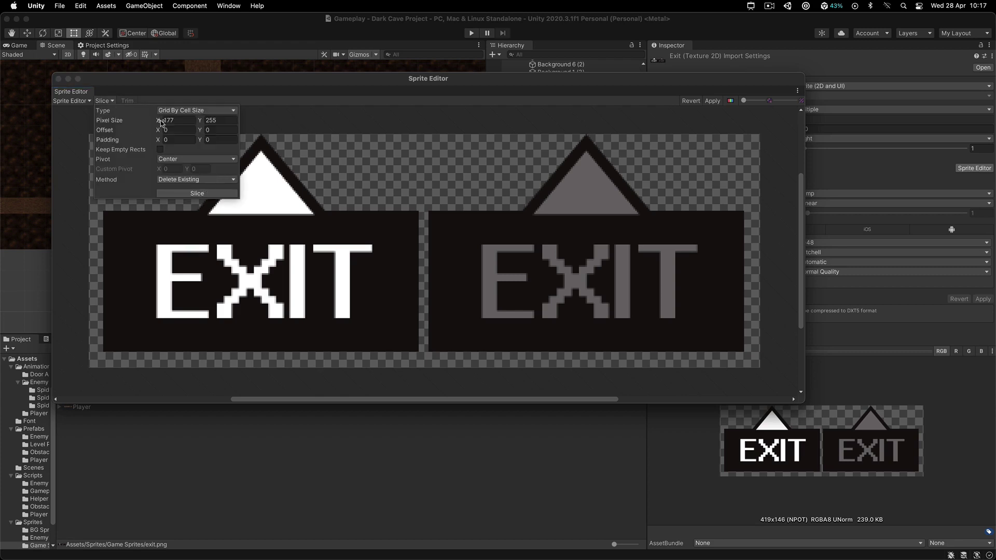
{"action": "left_click", "coordinate": [181, 110]}
{"action": "left_click", "coordinate": [193, 102]}
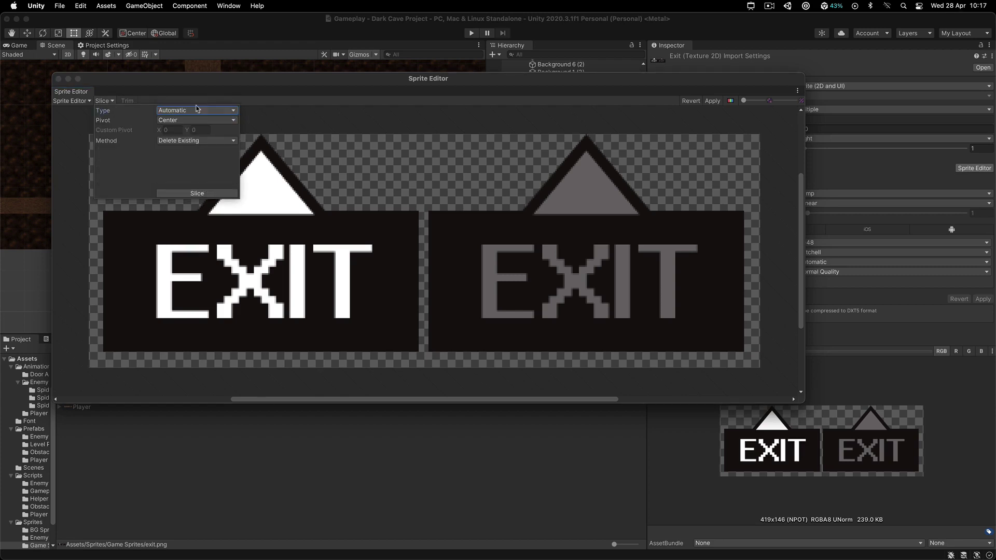
{"action": "left_click", "coordinate": [196, 193]}
{"action": "left_click", "coordinate": [286, 224]}
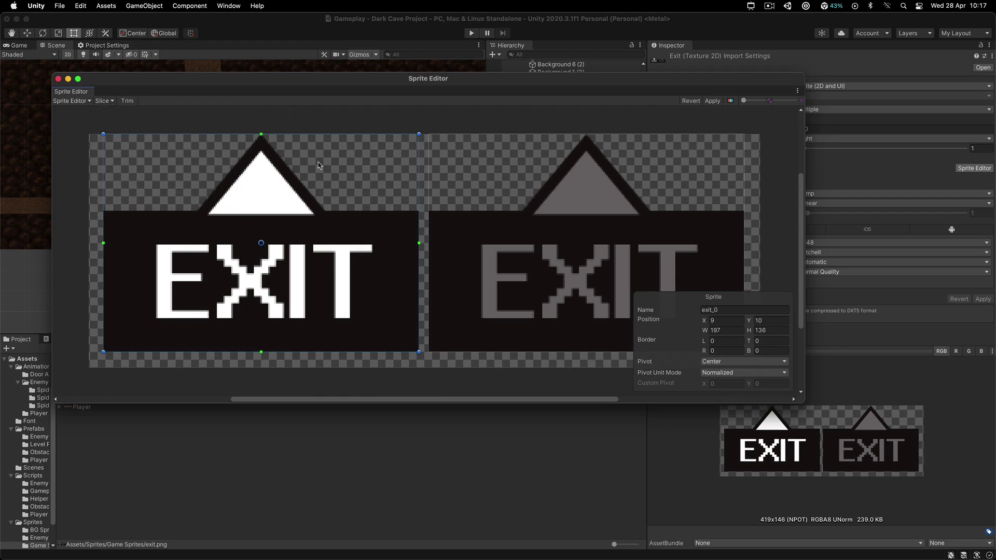
{"action": "left_click", "coordinate": [591, 201]}
{"action": "left_click", "coordinate": [551, 171]}
{"action": "left_click", "coordinate": [712, 101]}
{"action": "left_click", "coordinate": [58, 79]}
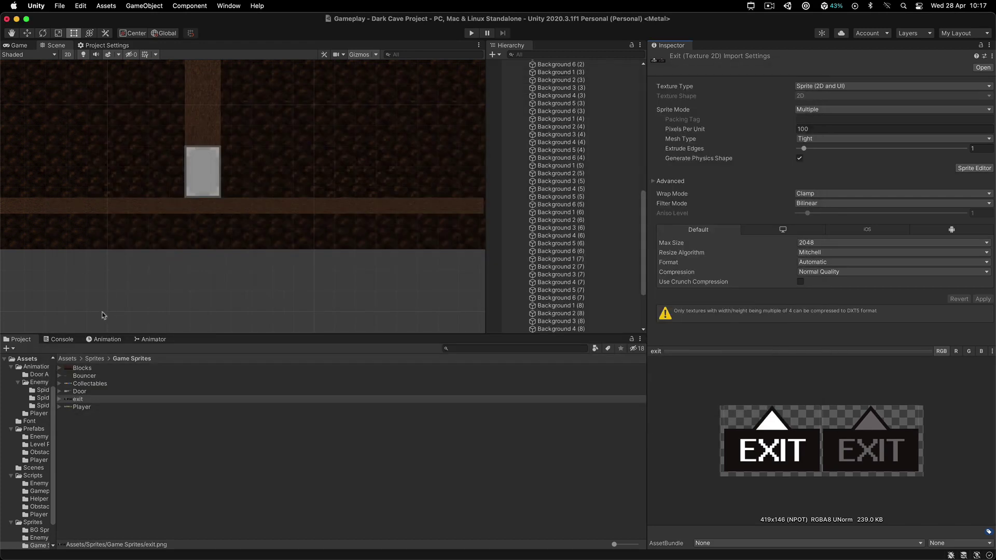
Place the exit_0 sprite in the scene on the wall just above the door and activate the Move tool
{"action": "left_click", "coordinate": [61, 399]}
{"action": "left_click_drag", "start_coordinate": [78, 400], "coordinate": [201, 127]}
{"action": "scroll", "coordinate": [202, 127], "scroll_direction": "up", "scroll_amount": 5}
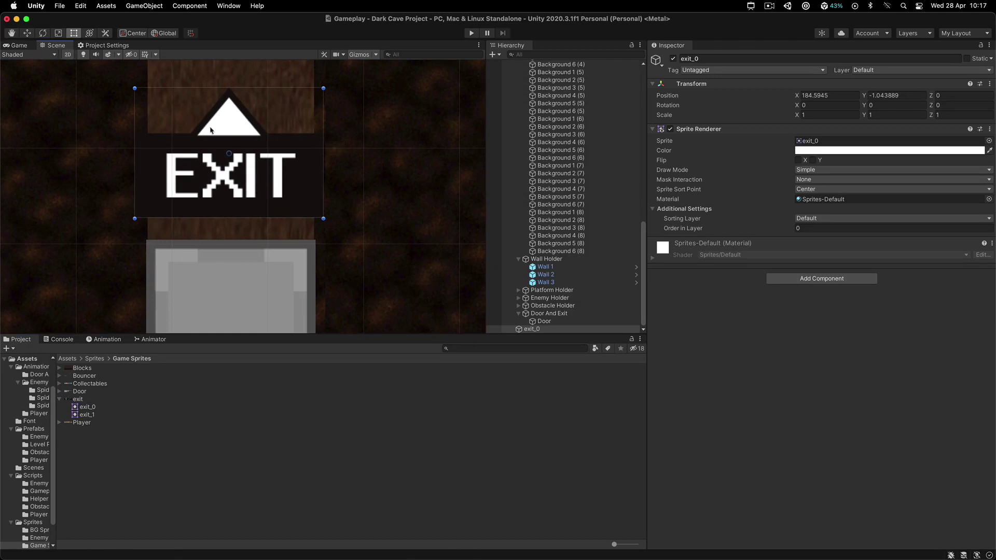
{"action": "key", "text": "w"}
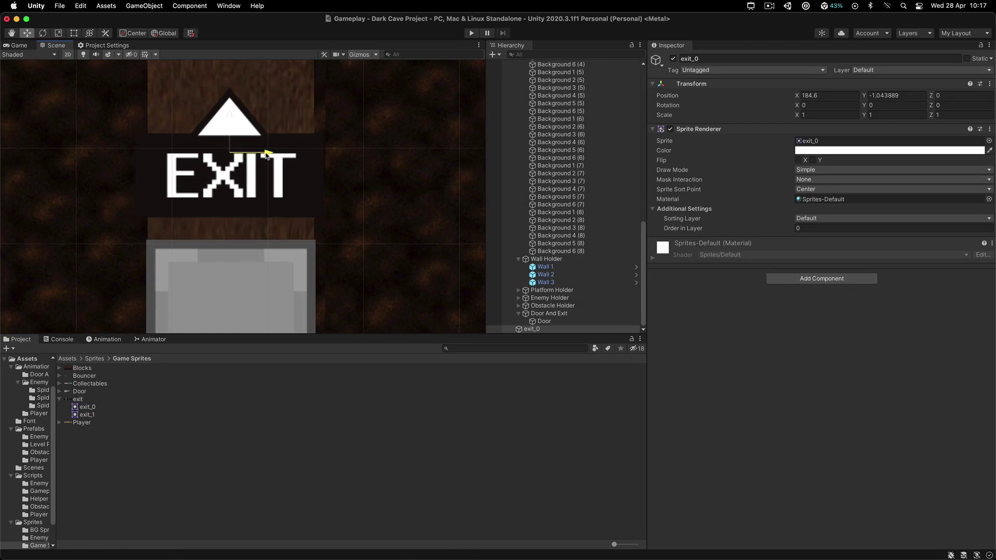
Set the scale of the exit_0 object to 0.8 in both X and Y
{"action": "left_click", "coordinate": [812, 114]}
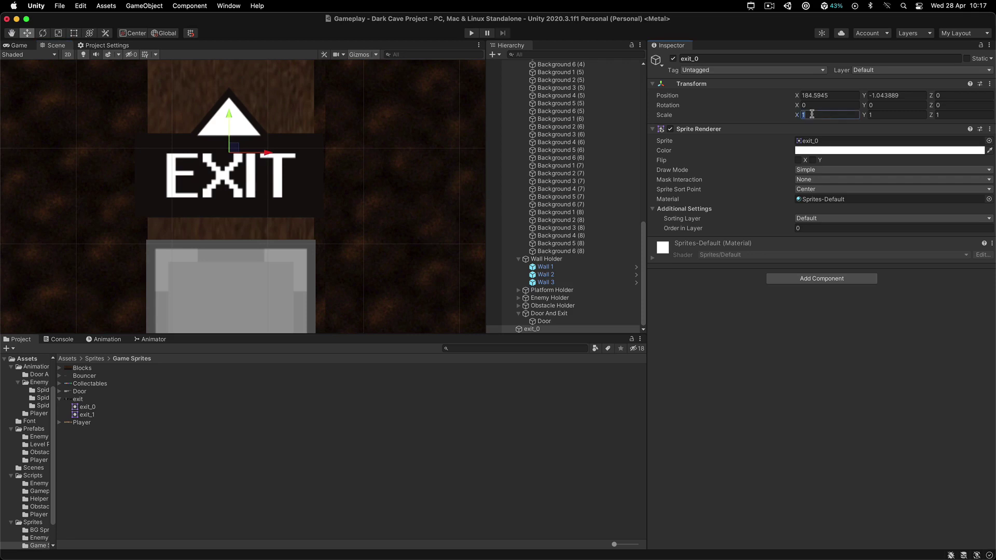
{"action": "type", "text": ".8"}
{"action": "key", "text": "Tab"}
{"action": "type", "text": ".8"}
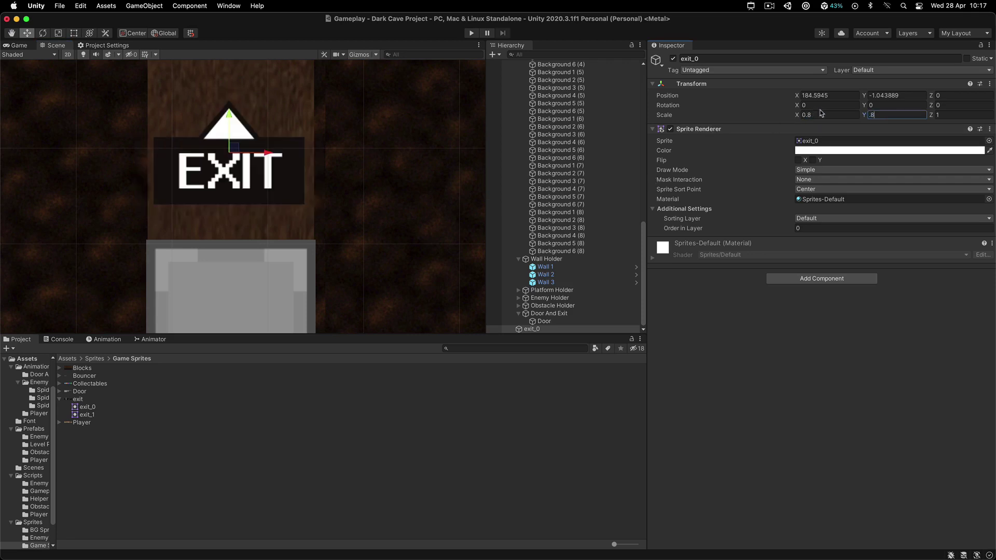
Set the scale of the exit_0 object to 0.9 in both X and Y
{"action": "left_click", "coordinate": [821, 113]}
{"action": "key", "text": "BackSpace"}
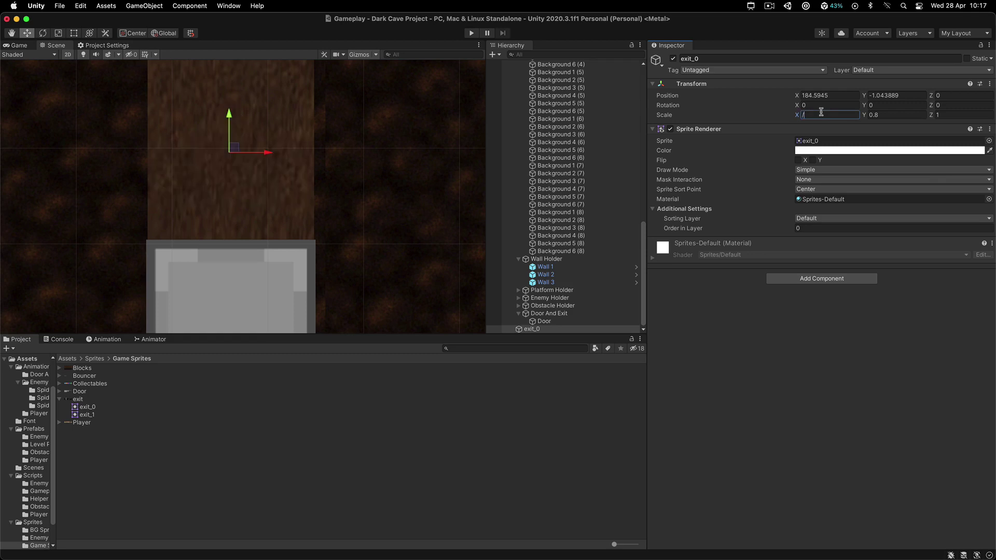
{"action": "type", "text": ".9"}
{"action": "key", "text": "Tab"}
{"action": "key", "text": "BackSpace"}
{"action": "type", "text": ".9"}
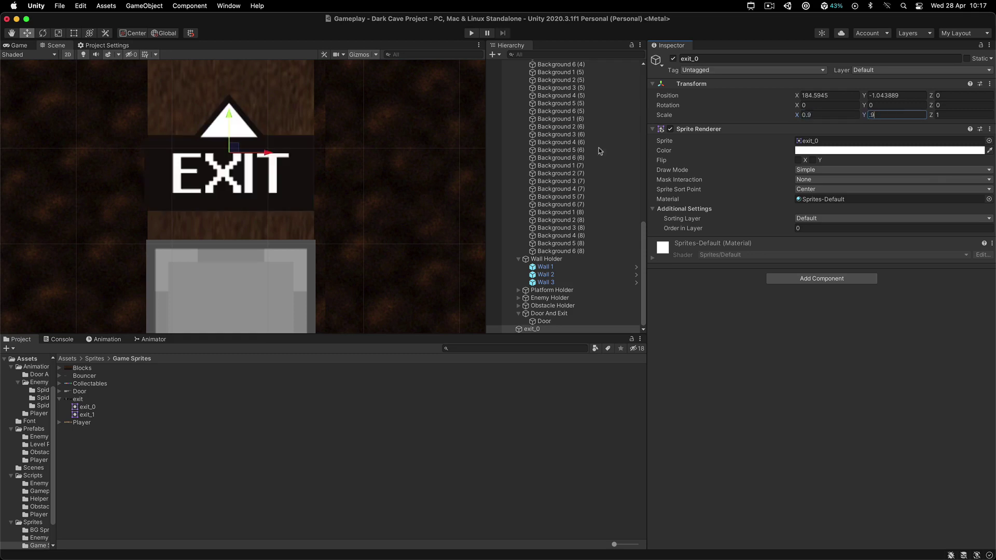
Nudge the exit sign down toward the door and slightly along X, to about X 184.6, Y -1.135
{"action": "left_click_drag", "start_coordinate": [228, 121], "coordinate": [231, 132]}
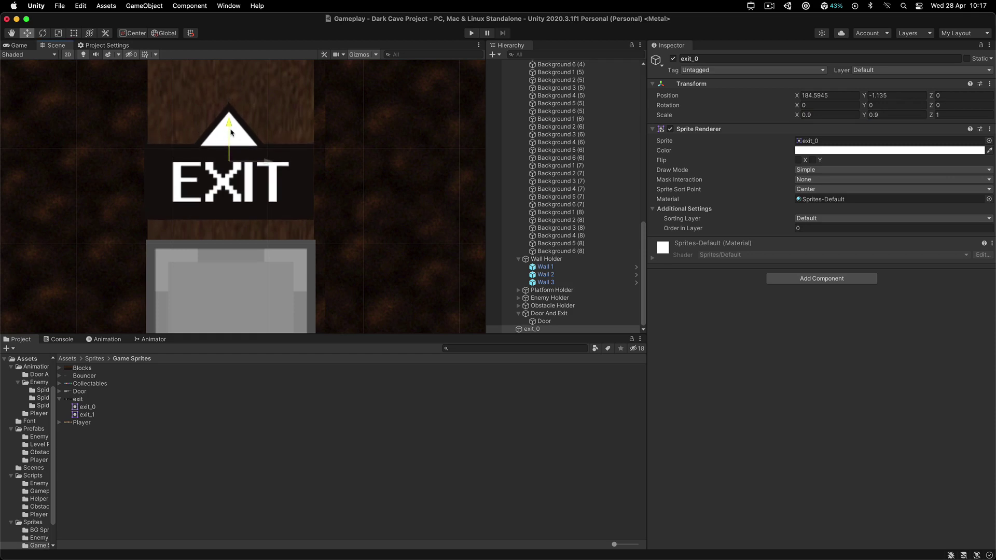
{"action": "left_click_drag", "start_coordinate": [264, 163], "coordinate": [266, 163]}
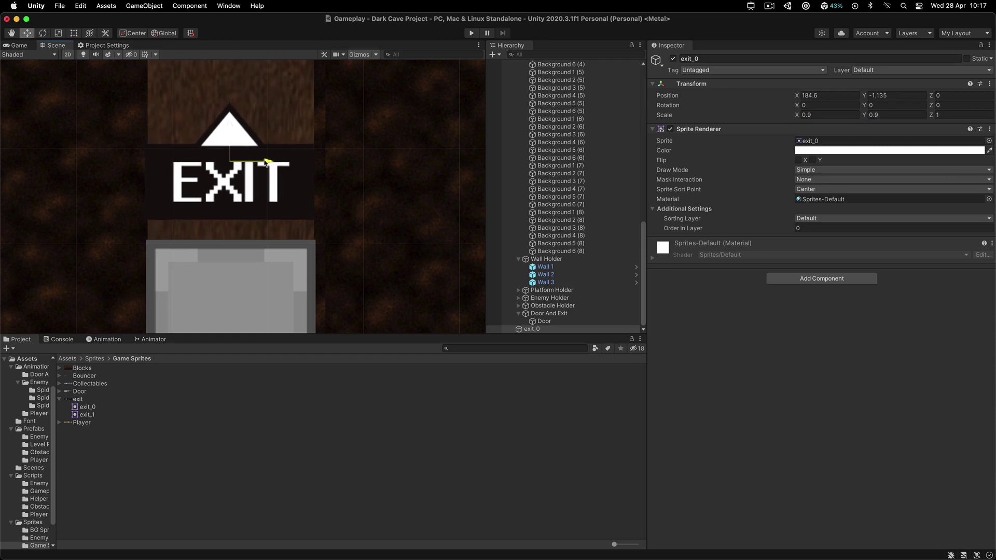
{"action": "scroll", "coordinate": [266, 163], "scroll_direction": "down", "scroll_amount": 5}
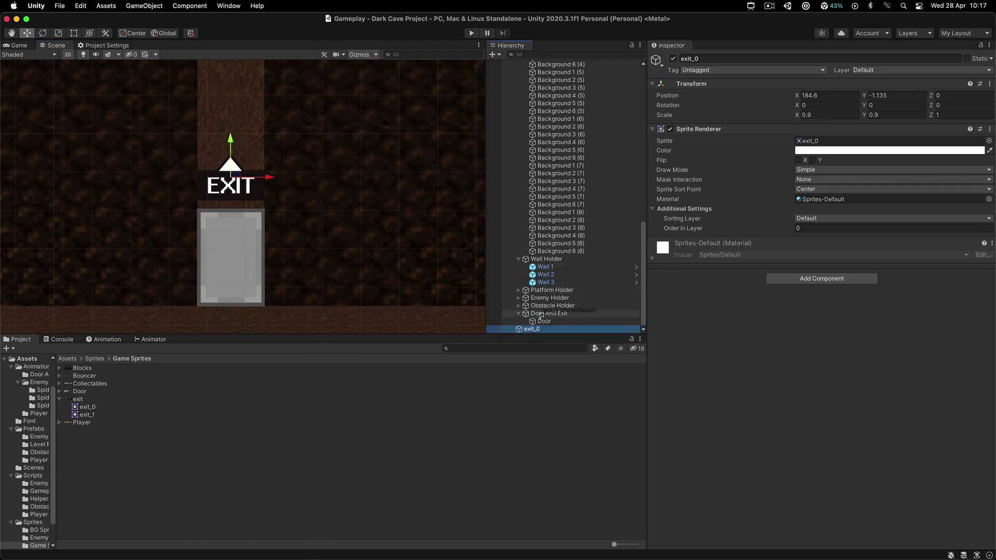
Make exit_0 a child of Door And Exit and collapse the Background Holder group
{"action": "scroll", "coordinate": [529, 194], "scroll_direction": "up", "scroll_amount": 15}
{"action": "left_click", "coordinate": [518, 102]}
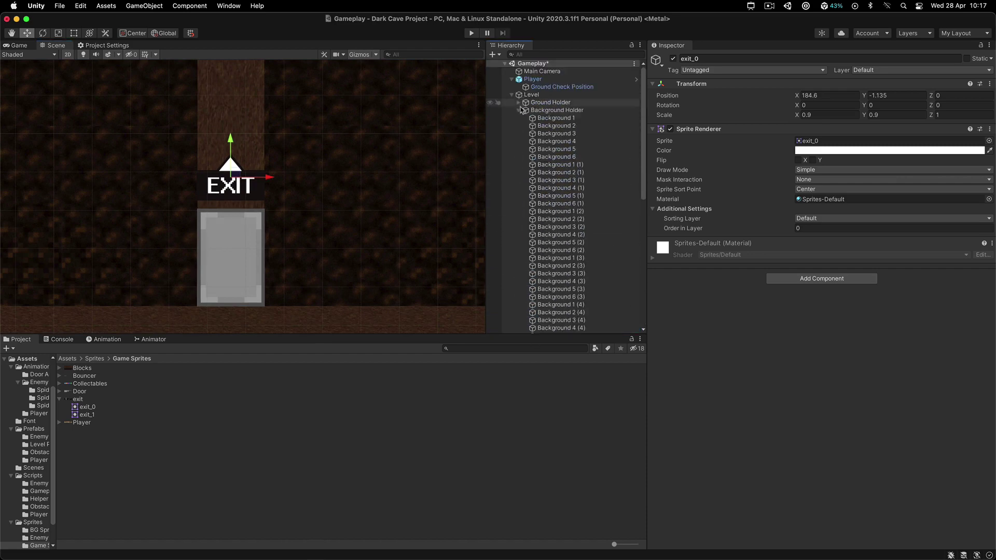
{"action": "left_click", "coordinate": [521, 111]}
{"action": "left_click", "coordinate": [518, 110]}
Rename the exit_0 object under Door And Exit as Exit
{"action": "left_click", "coordinate": [553, 191]}
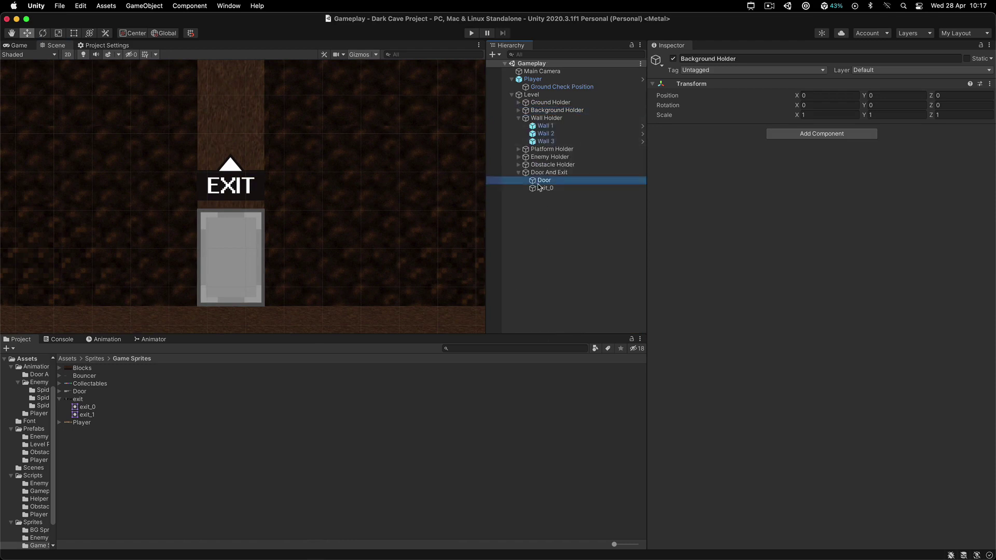
{"action": "key", "text": "Return"}
{"action": "type", "text": "Exi"}
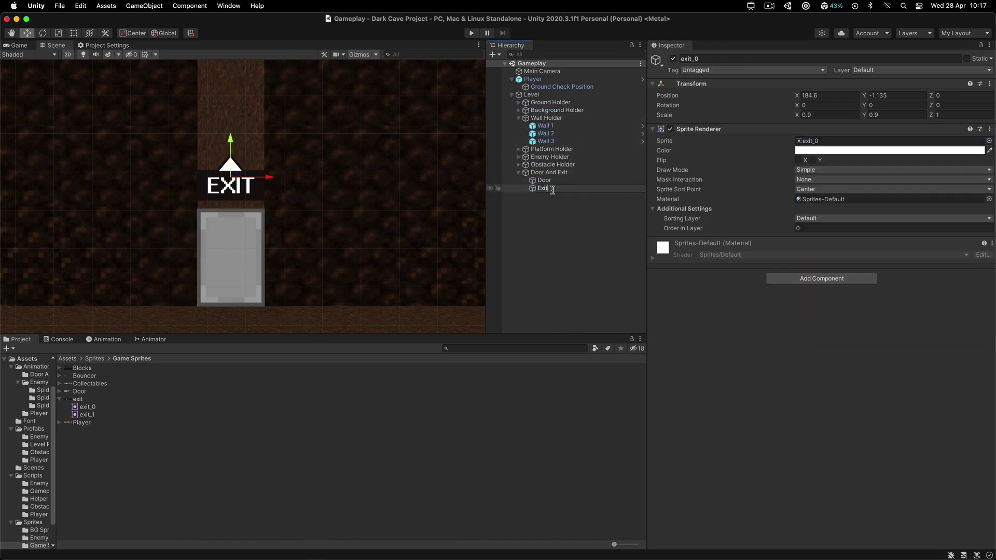
{"action": "type", "text": "t"}
{"action": "key", "text": "Return"}
Add an Animator component to the Exit object
{"action": "left_click", "coordinate": [812, 279]}
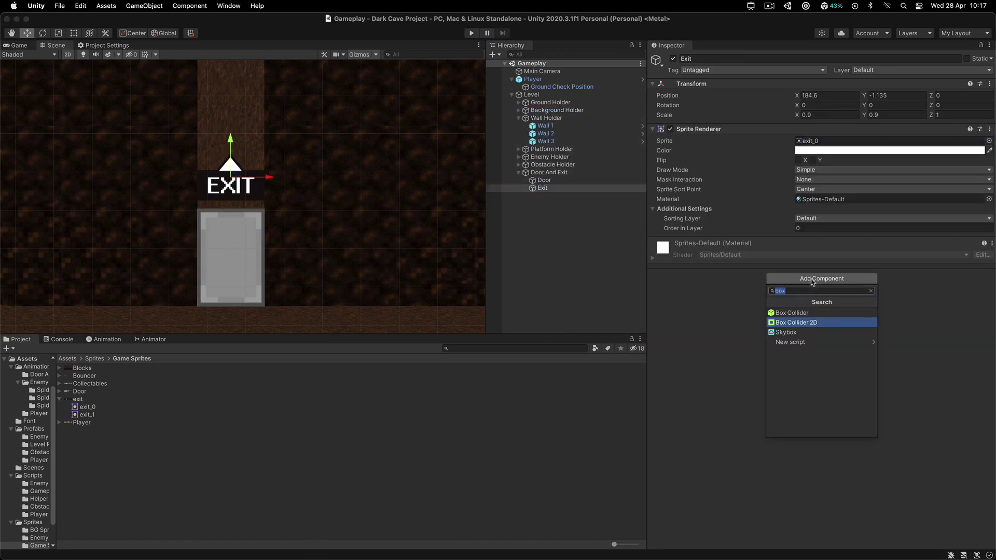
{"action": "type", "text": "anima"}
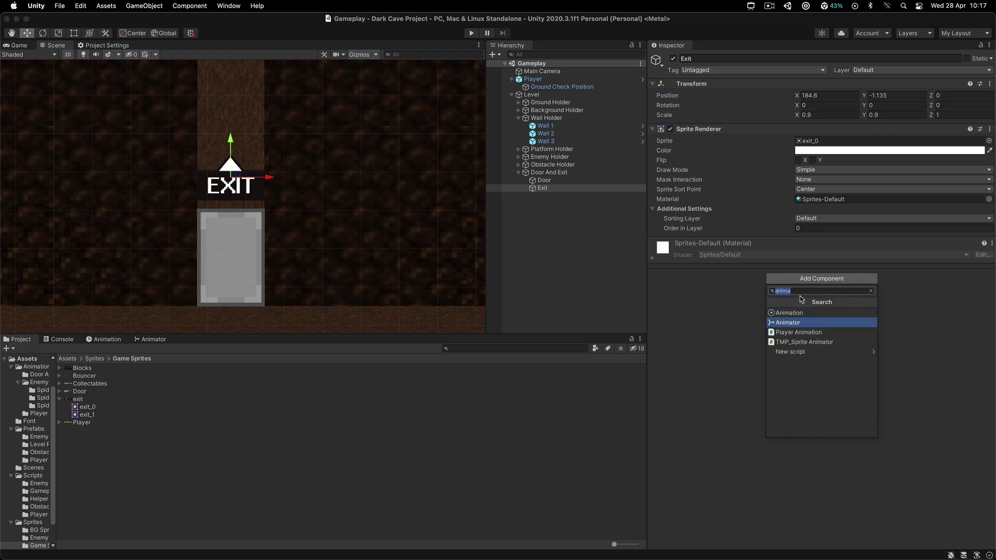
{"action": "key", "text": "Return"}
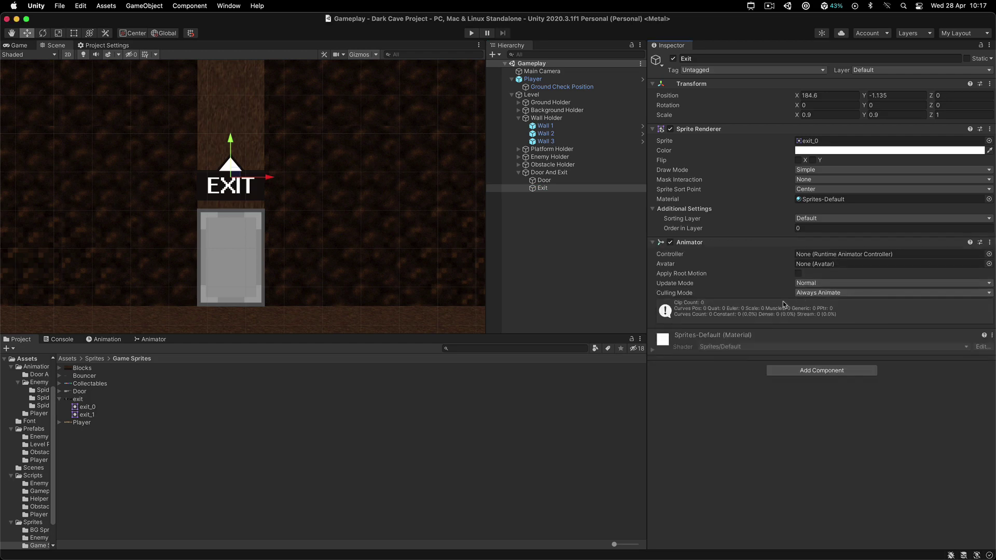
Create a folder named Exit Animations inside the project's Animations folder
{"action": "left_click", "coordinate": [67, 358]}
{"action": "double_click", "coordinate": [78, 368]}
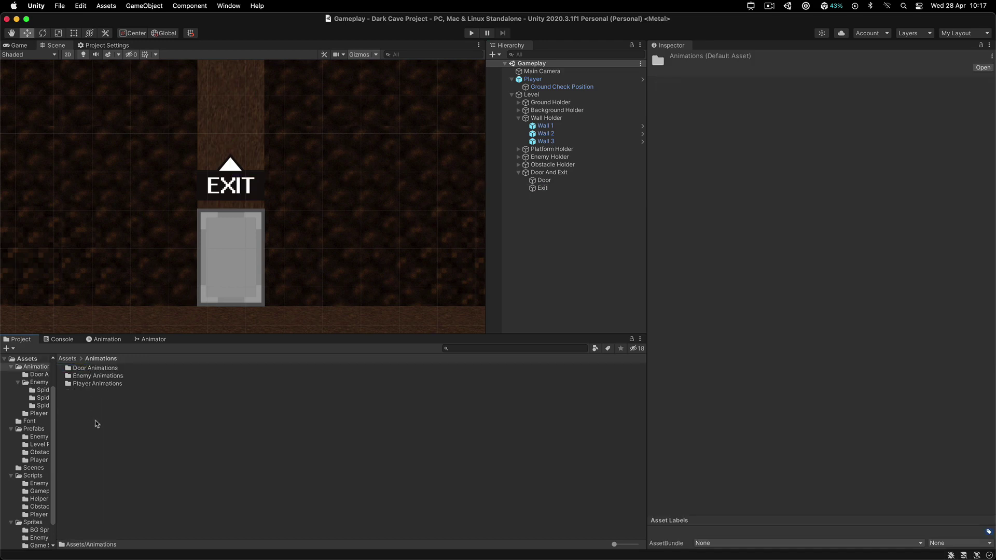
{"action": "right_click", "coordinate": [90, 372]}
{"action": "mouse_move", "coordinate": [103, 282]}
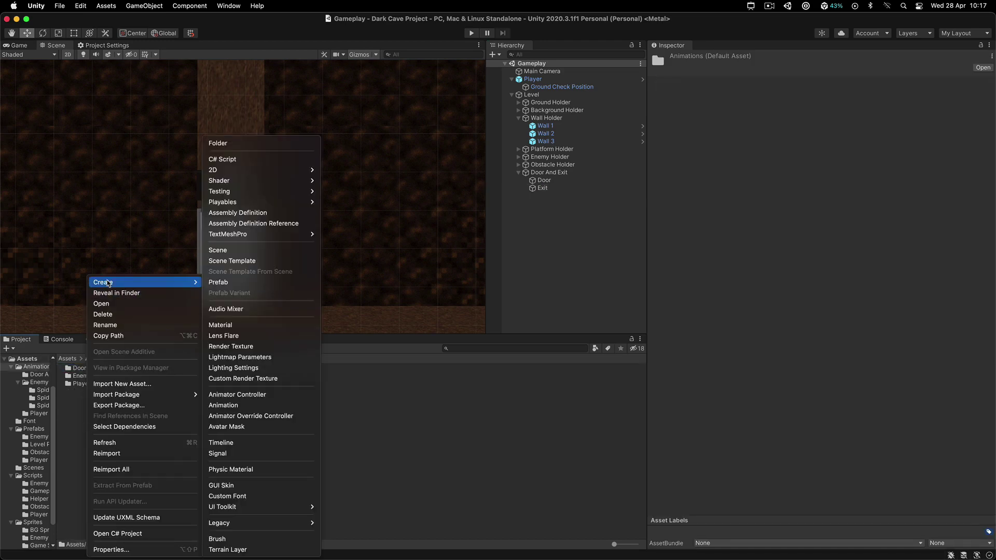
{"action": "left_click", "coordinate": [223, 143]}
{"action": "type", "text": "Exit"}
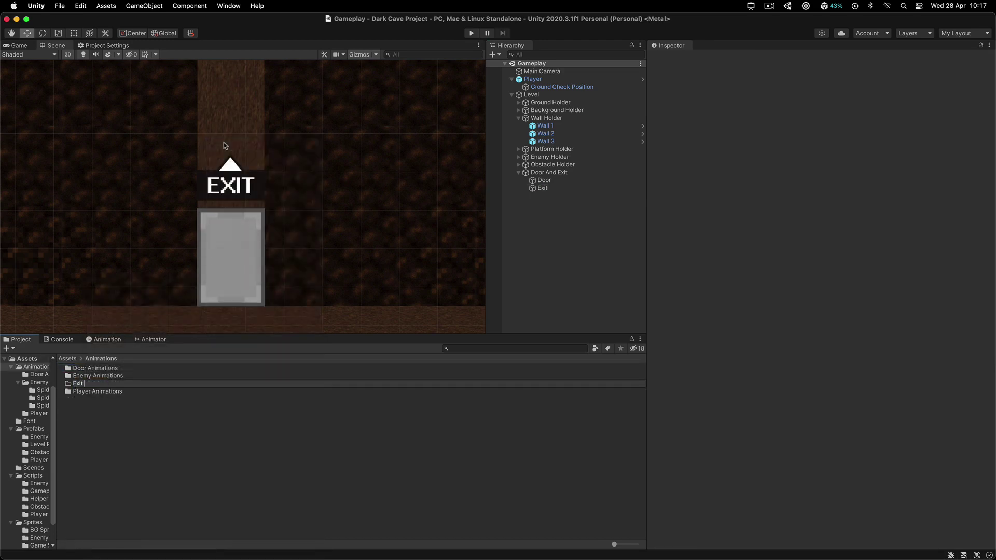
{"action": "type", "text": " Animations"}
{"action": "key", "text": "Return"}
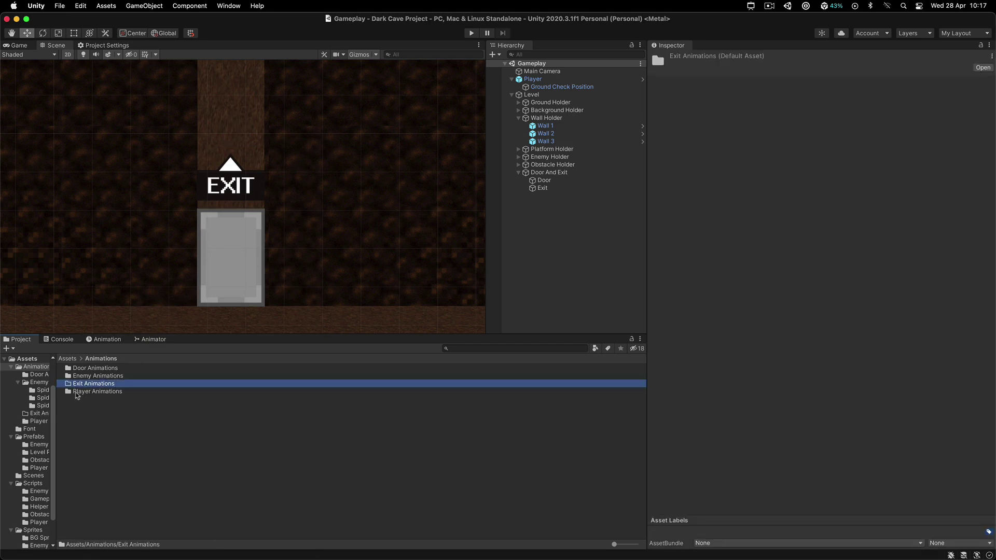
Create an animator controller named Exit Controller in the Exit Animations folder and assign it to the Exit object's Animator
{"action": "double_click", "coordinate": [103, 388]}
{"action": "right_click", "coordinate": [102, 388]}
{"action": "mouse_move", "coordinate": [134, 282]}
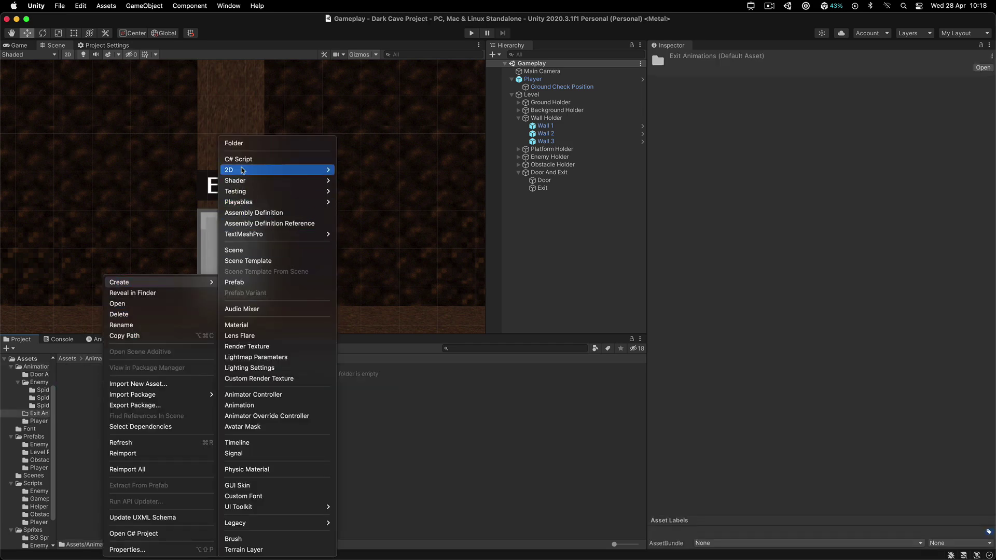
{"action": "left_click", "coordinate": [253, 395]}
{"action": "type", "text": "E"}
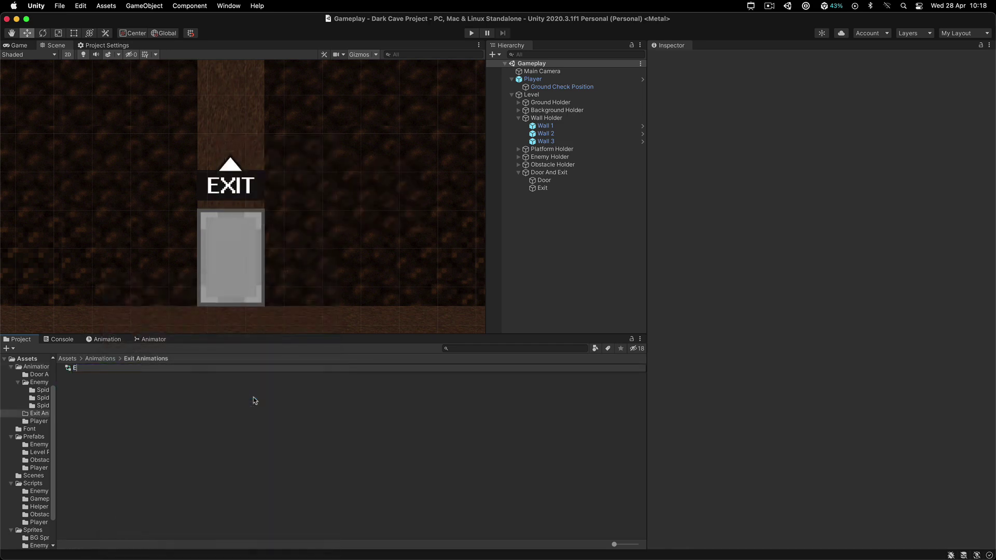
{"action": "type", "text": "xit Controller"}
{"action": "key", "text": "Return"}
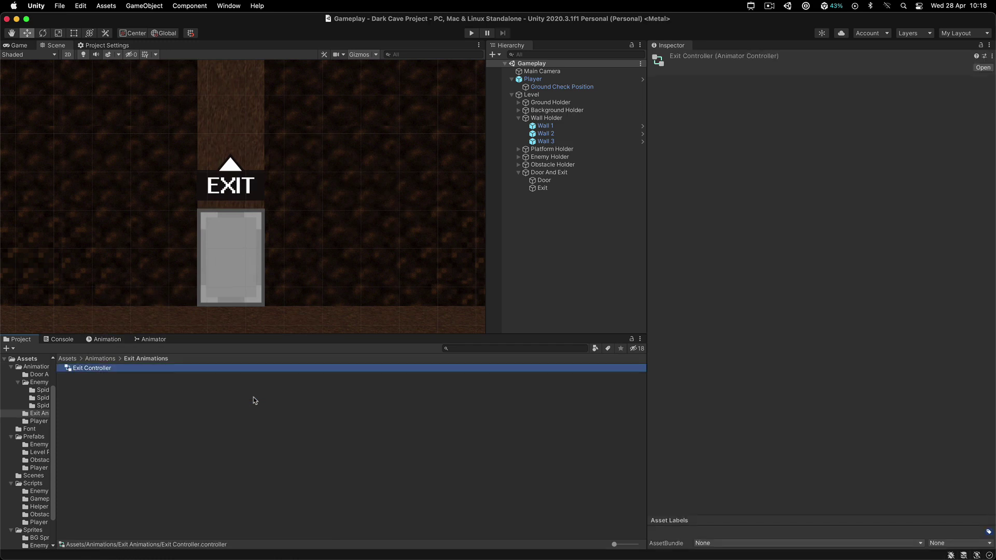
{"action": "left_click", "coordinate": [545, 190]}
{"action": "left_click_drag", "start_coordinate": [111, 367], "coordinate": [826, 254]}
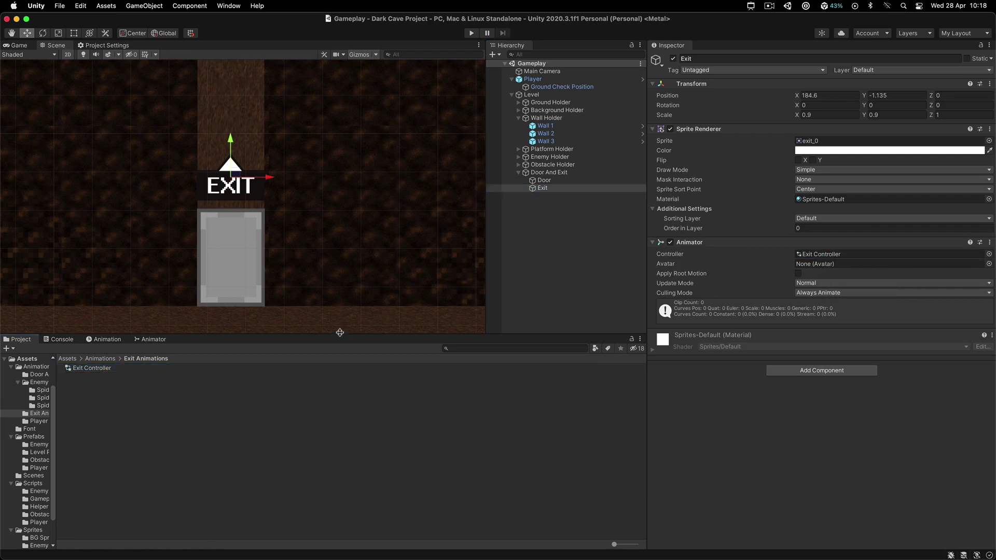
Dock the Animation window beside the Scene view and create a clip named Exit for the Exit object in the Door Animations folder
{"action": "left_click_drag", "start_coordinate": [107, 339], "coordinate": [105, 44]}
{"action": "left_click", "coordinate": [304, 209]}
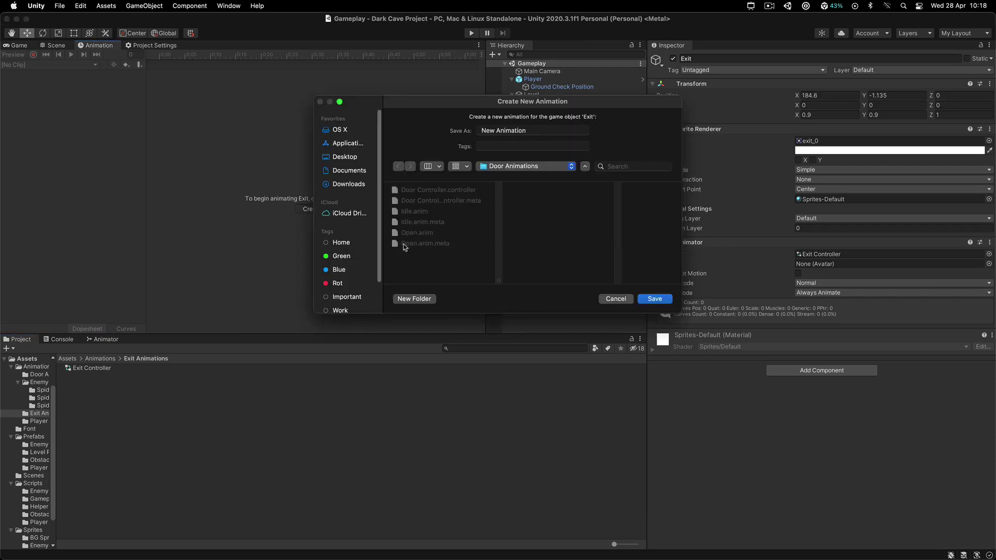
{"action": "triple_click", "coordinate": [526, 131]}
{"action": "type", "text": "Exit"}
{"action": "key", "text": "Return"}
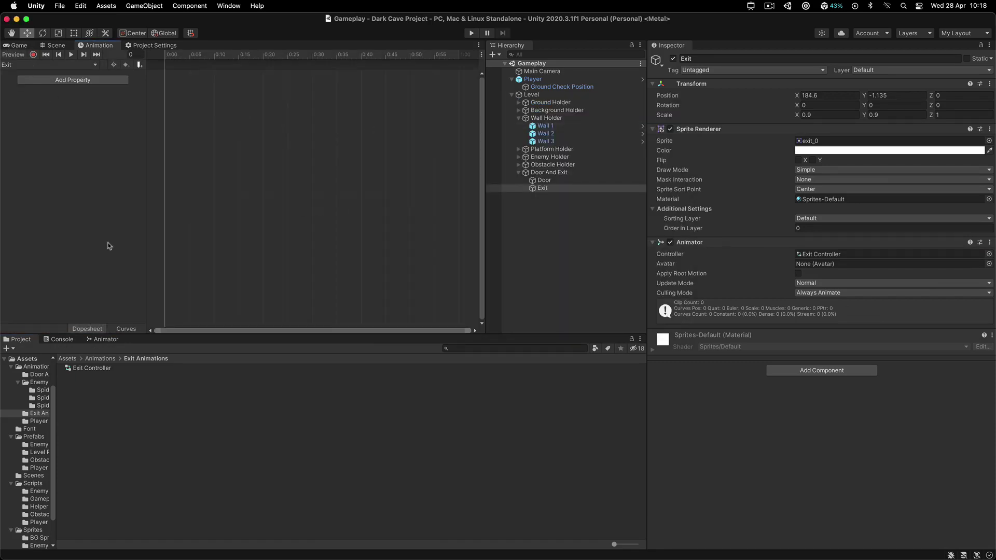
Move the Exit animation clip from the Door Animations folder to the Exit Animations folder
{"action": "left_click", "coordinate": [98, 359]}
{"action": "double_click", "coordinate": [93, 367]}
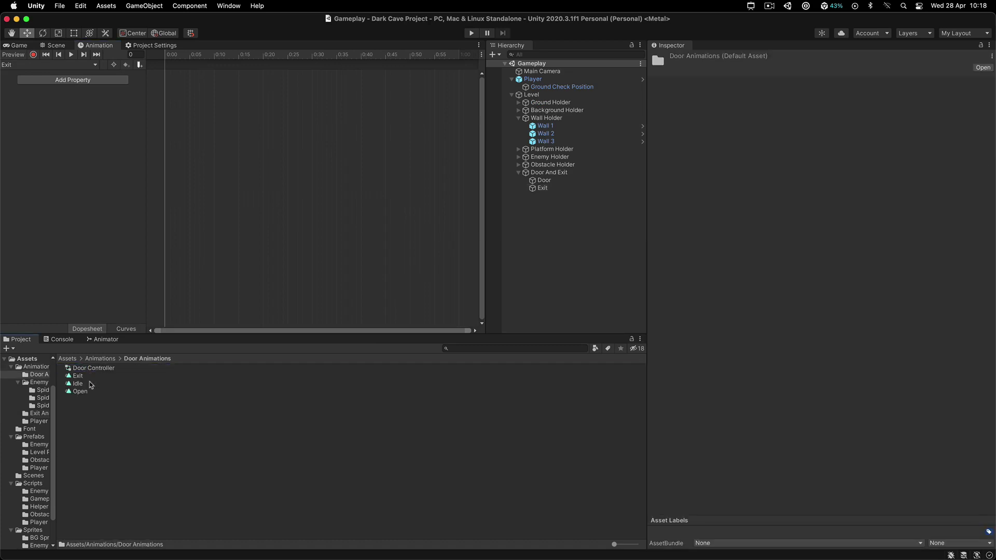
{"action": "left_click_drag", "start_coordinate": [78, 375], "coordinate": [37, 367]}
{"action": "left_click_drag", "start_coordinate": [83, 393], "coordinate": [94, 387]}
{"action": "left_click", "coordinate": [96, 385]}
Add the exit_0 and exit_1 sprites from the Game Sprites folder as keyframes in the Exit clip's timeline
{"action": "left_click", "coordinate": [68, 358]}
{"action": "double_click", "coordinate": [86, 407]}
{"action": "left_click", "coordinate": [86, 384]}
{"action": "double_click", "coordinate": [86, 385]}
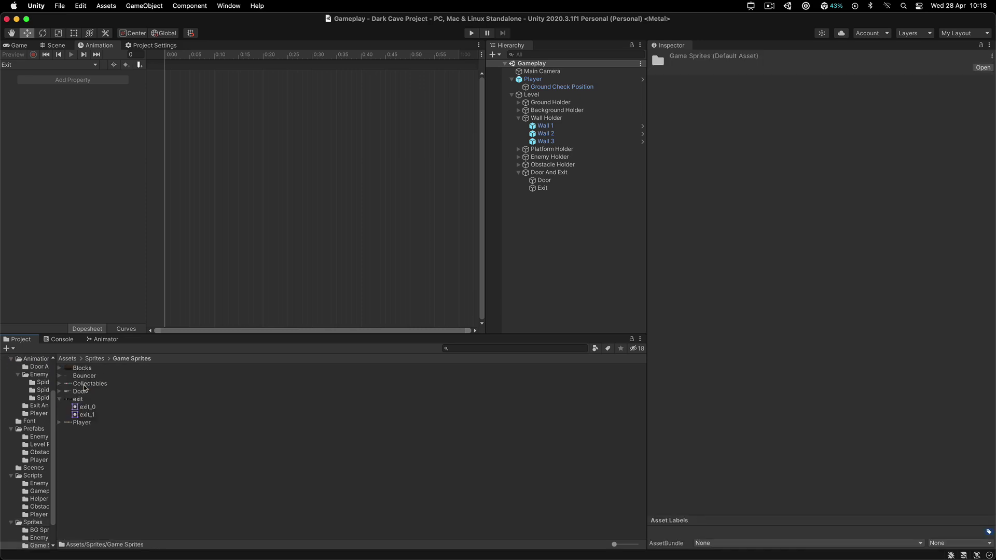
{"action": "left_click", "coordinate": [86, 407]}
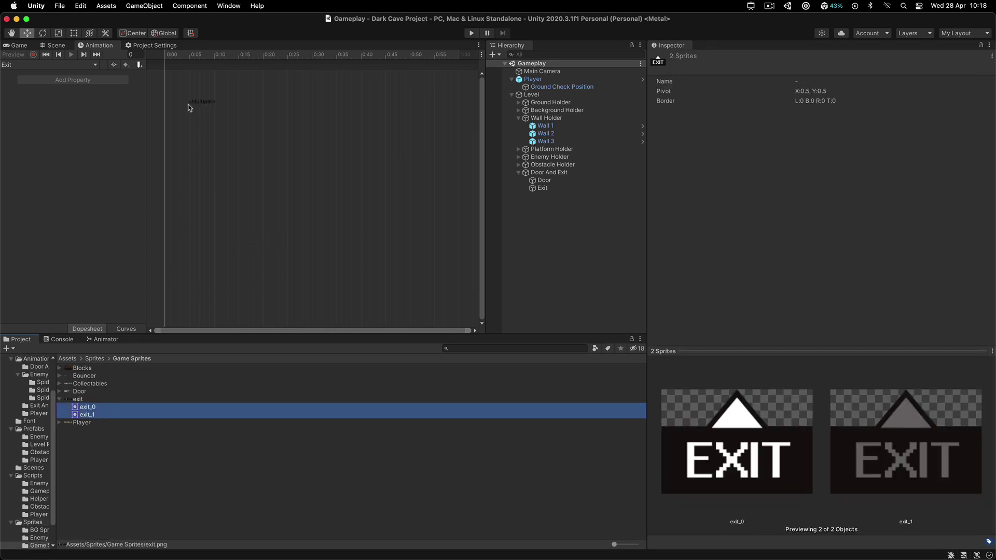
{"action": "left_click", "coordinate": [190, 107]}
{"action": "left_click", "coordinate": [555, 189]}
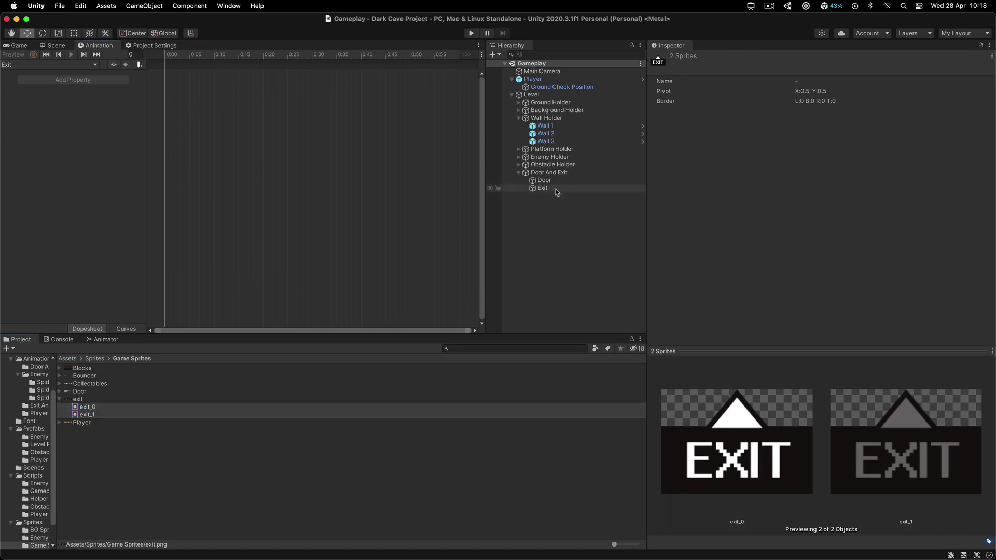
{"action": "left_click", "coordinate": [87, 407]}
{"action": "left_click", "coordinate": [86, 415], "text": "shift"}
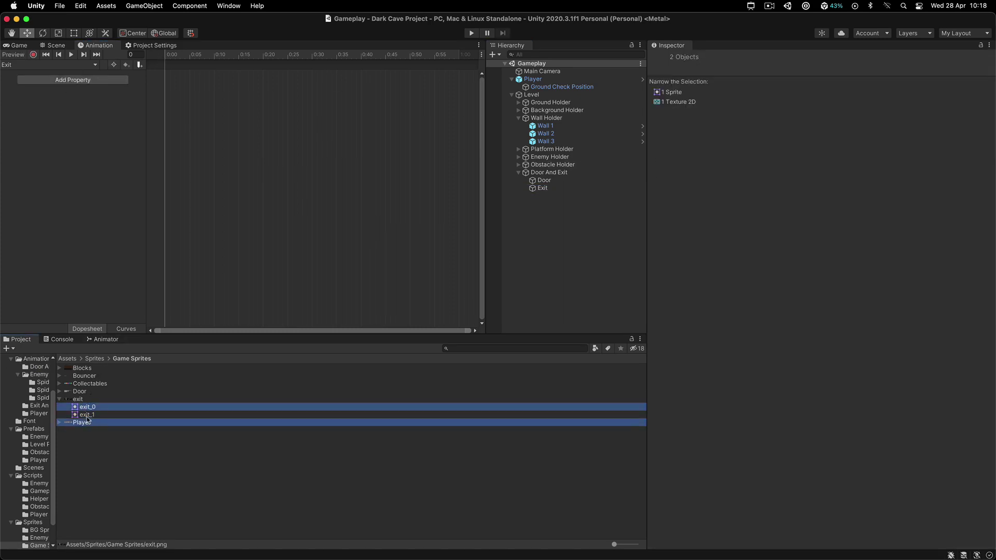
{"action": "left_click_drag", "start_coordinate": [86, 409], "coordinate": [196, 93]}
Dock the Animation window back beside the Console and set the Exit clip's sample rate to 24
{"action": "left_click_drag", "start_coordinate": [94, 46], "coordinate": [122, 289]}
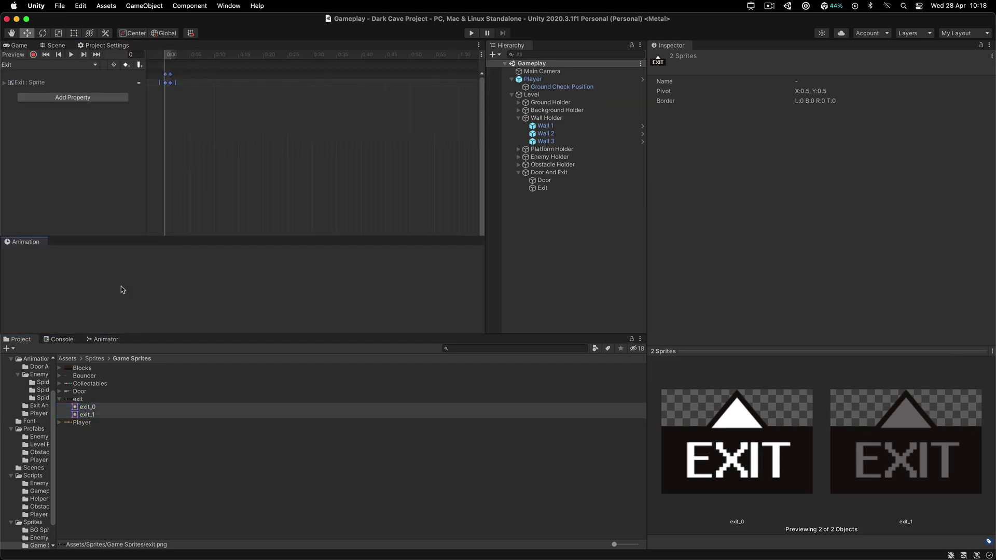
{"action": "left_click_drag", "start_coordinate": [114, 335], "coordinate": [104, 341]}
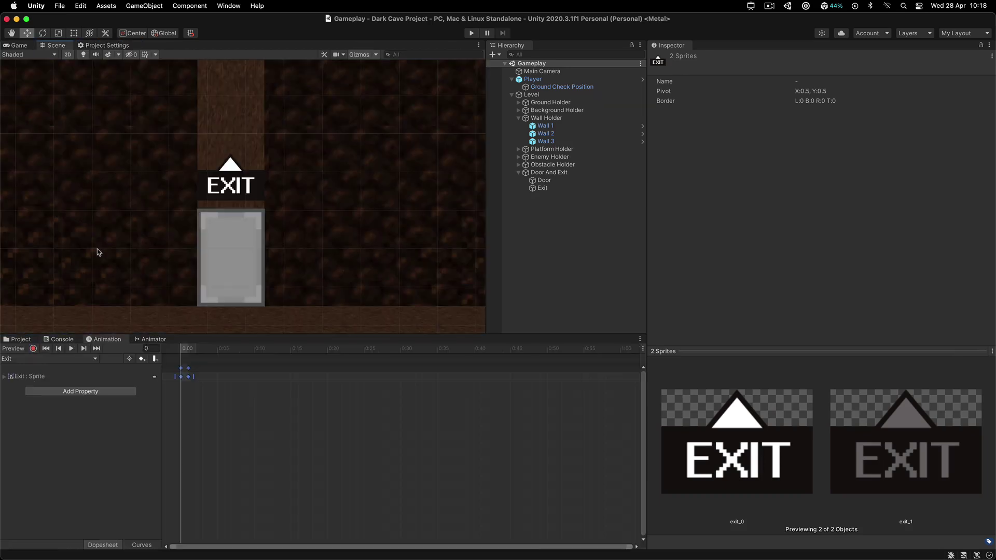
{"action": "left_click", "coordinate": [643, 349]}
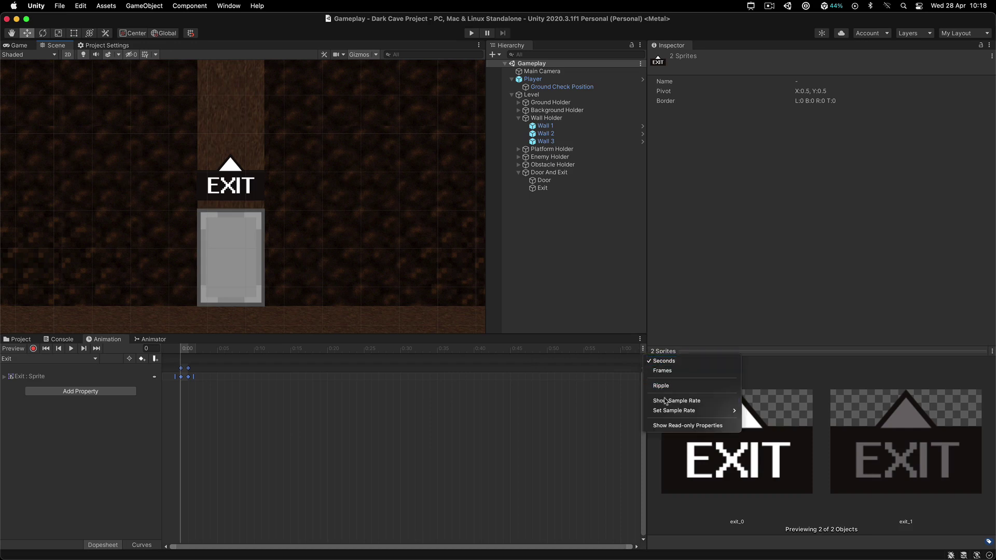
{"action": "mouse_move", "coordinate": [666, 411]}
{"action": "key", "text": "Return"}
Preview the Exit clip, start the game, and watch the sign's flashing in the Scene view
{"action": "left_click", "coordinate": [71, 349]}
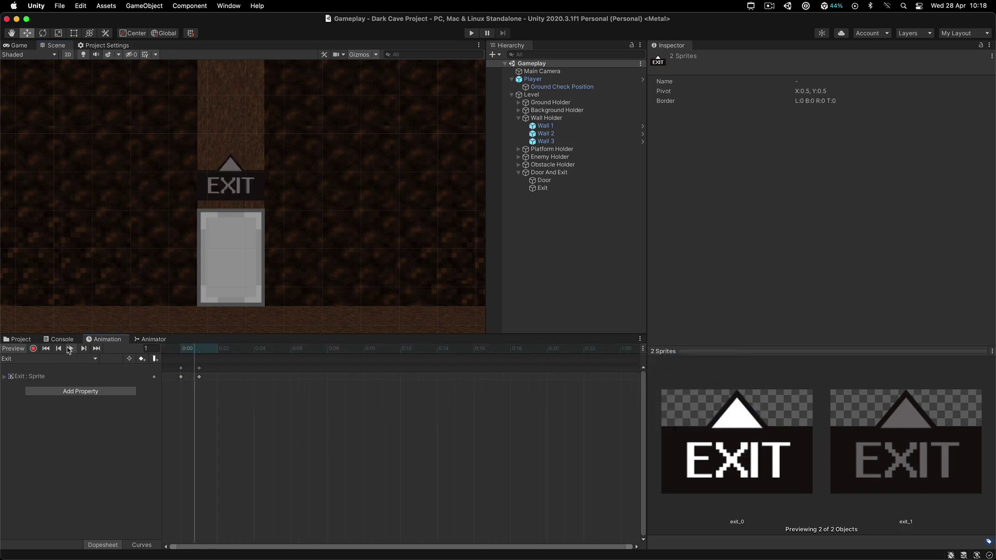
{"action": "left_click", "coordinate": [471, 33]}
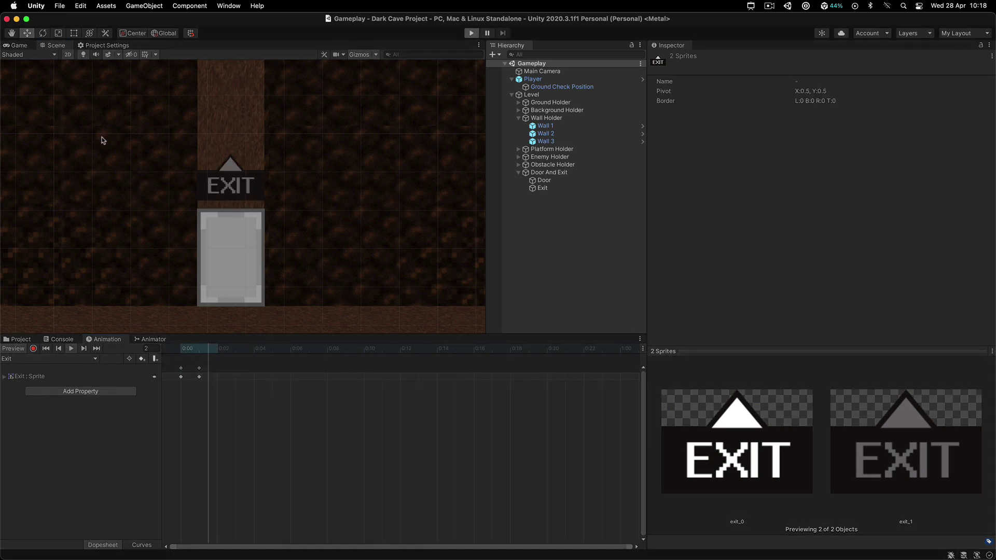
{"action": "left_click", "coordinate": [54, 45]}
Reposition the Exit state in the Exit object's Animator graph and set the state's speed to 0.5
{"action": "left_click", "coordinate": [542, 189]}
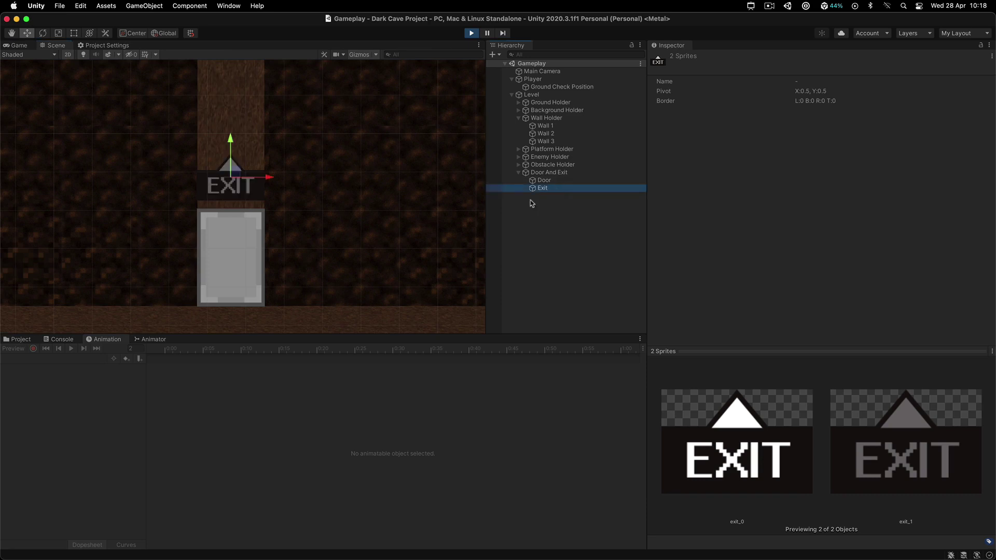
{"action": "left_click", "coordinate": [151, 339]}
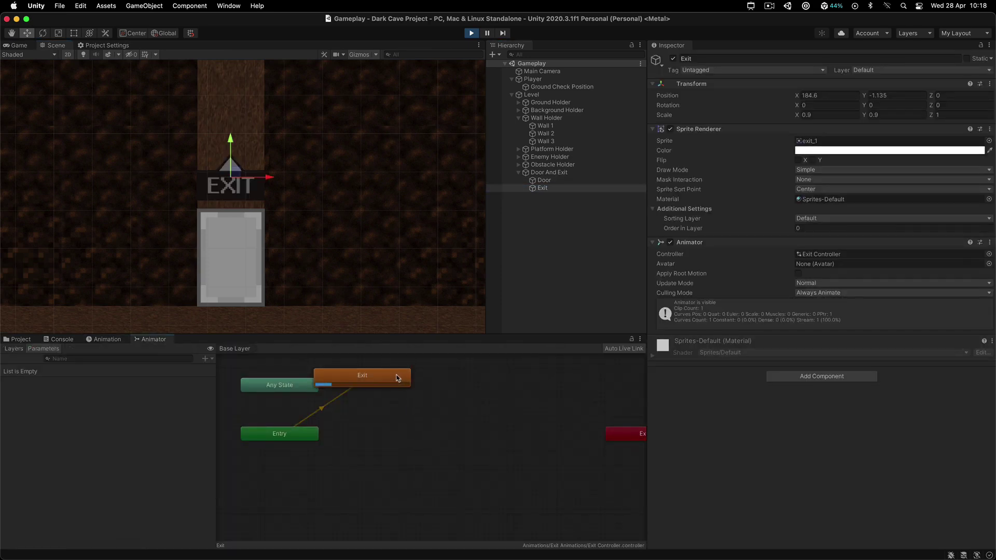
{"action": "left_click_drag", "start_coordinate": [397, 378], "coordinate": [408, 406]}
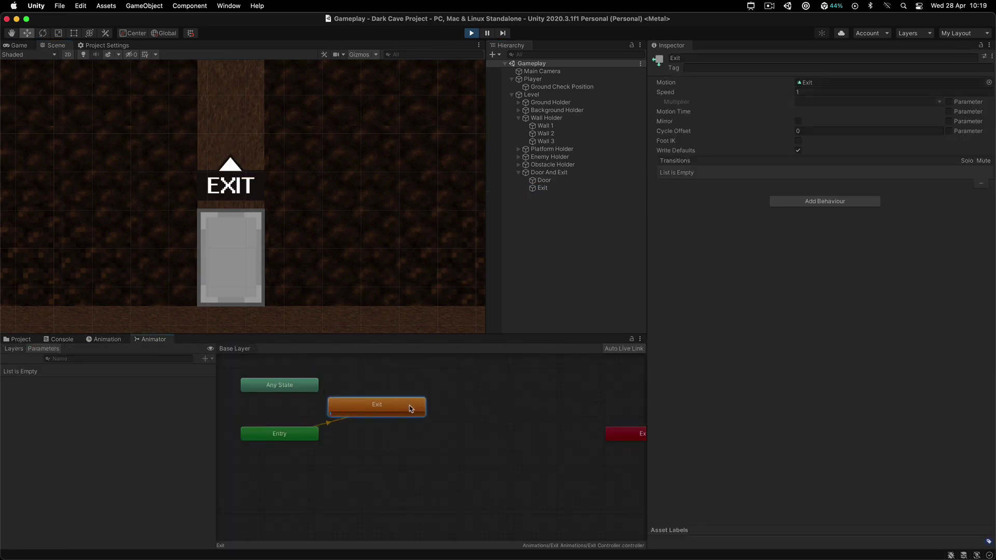
{"action": "left_click", "coordinate": [826, 91]}
{"action": "type", "text": "0.5"}
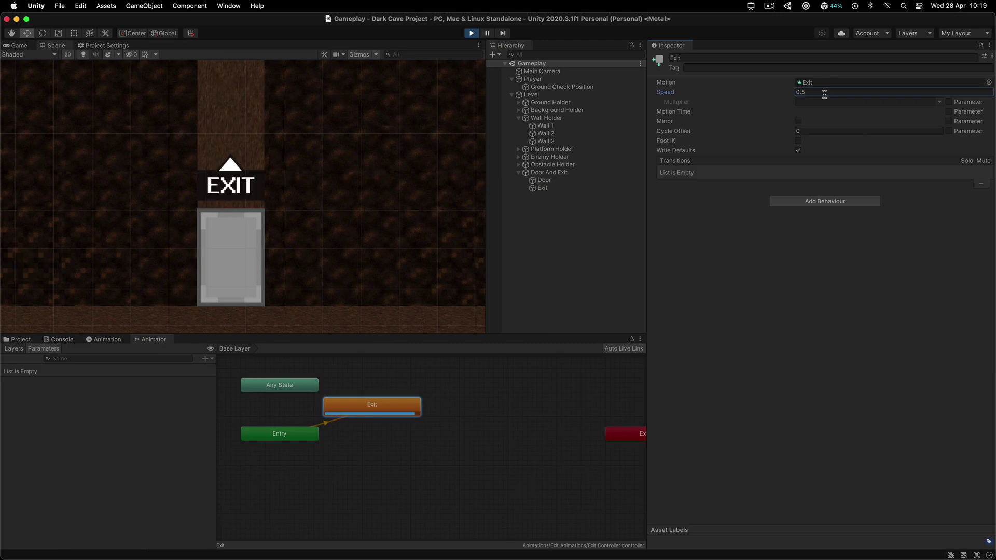
Try a speed of 0.3 for the Exit state and settle on a speed of 0.2
{"action": "key", "text": "Return"}
{"action": "type", "text": "0.3"}
{"action": "key", "text": "Return"}
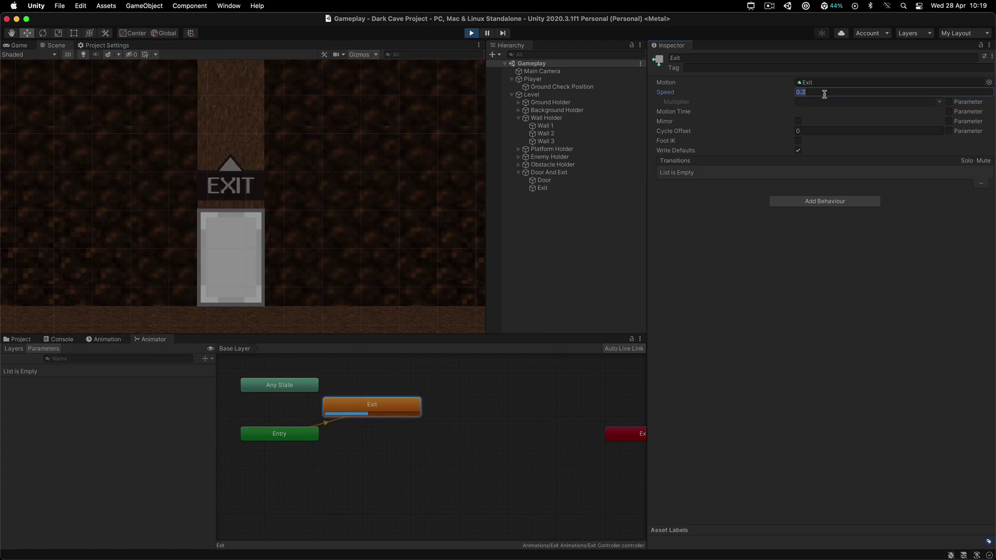
{"action": "type", "text": "0.2"}
{"action": "scroll", "coordinate": [235, 231], "scroll_direction": "down", "scroll_amount": 2}
{"action": "scroll", "coordinate": [228, 227], "scroll_direction": "up", "scroll_amount": 2}
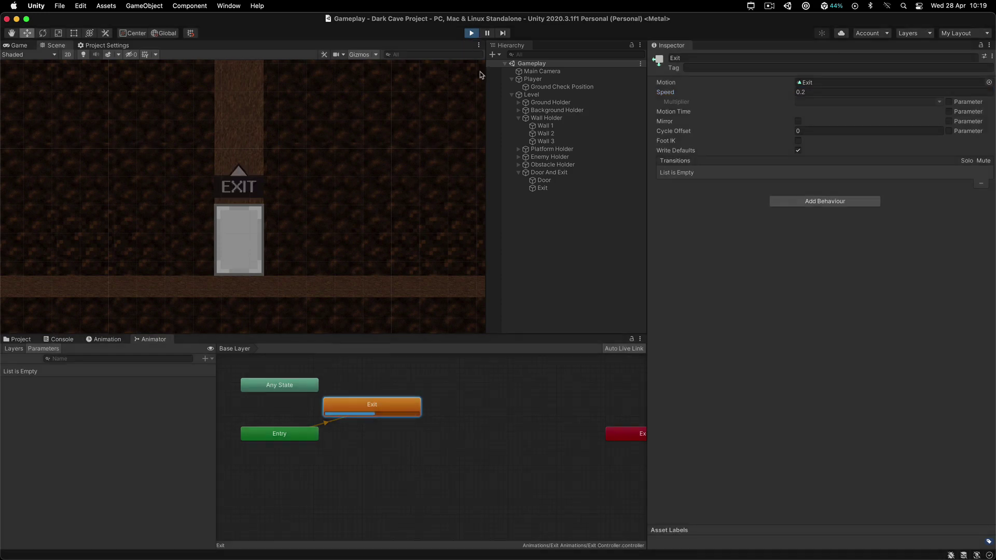
Stop the running game and bring the project's Game Sprites assets back into view
{"action": "left_click", "coordinate": [471, 32]}
{"action": "left_click", "coordinate": [21, 339]}
{"action": "scroll", "coordinate": [293, 219], "scroll_direction": "down", "scroll_amount": 2}
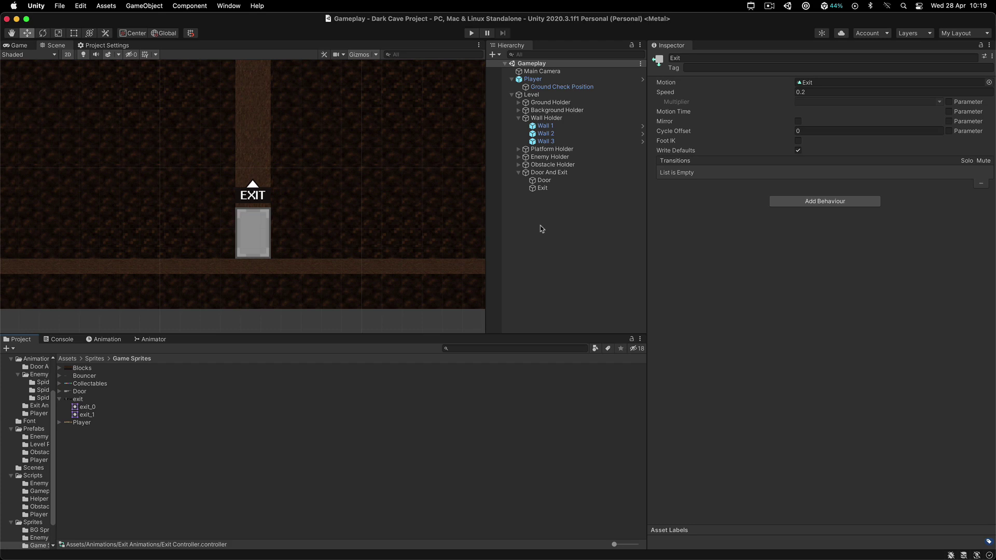
Look over the Door object and its surroundings at the level's end, and collapse the Wall Holder group
{"action": "left_click", "coordinate": [544, 180]}
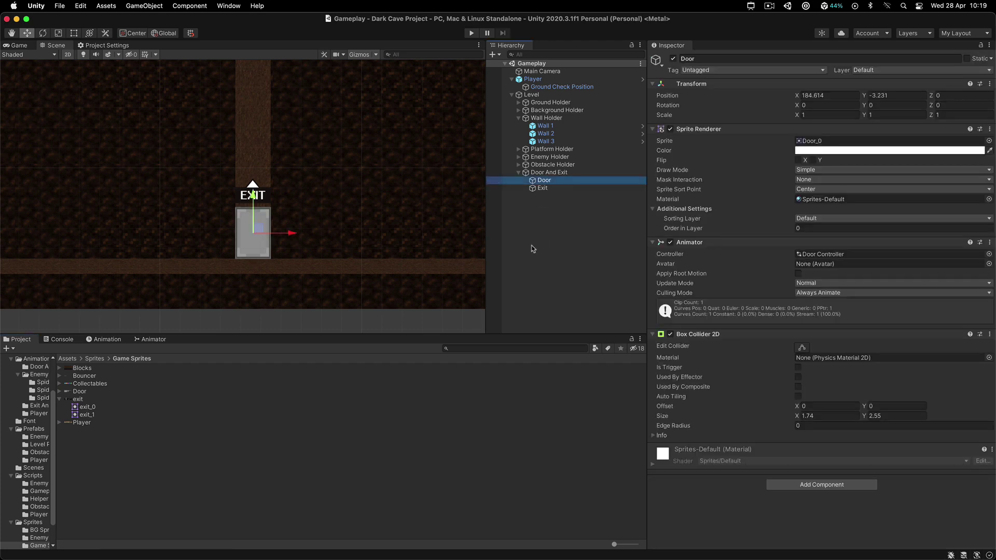
{"action": "scroll", "coordinate": [223, 231], "scroll_direction": "down", "scroll_amount": 8}
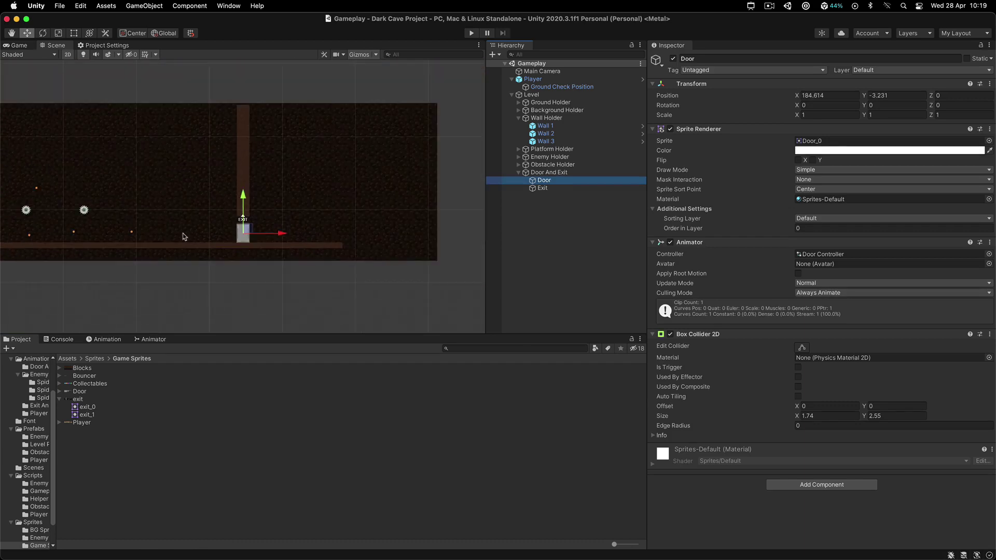
{"action": "middle_click_drag", "start_coordinate": [189, 232], "coordinate": [163, 232]}
{"action": "scroll", "coordinate": [269, 214], "scroll_direction": "up", "scroll_amount": 10}
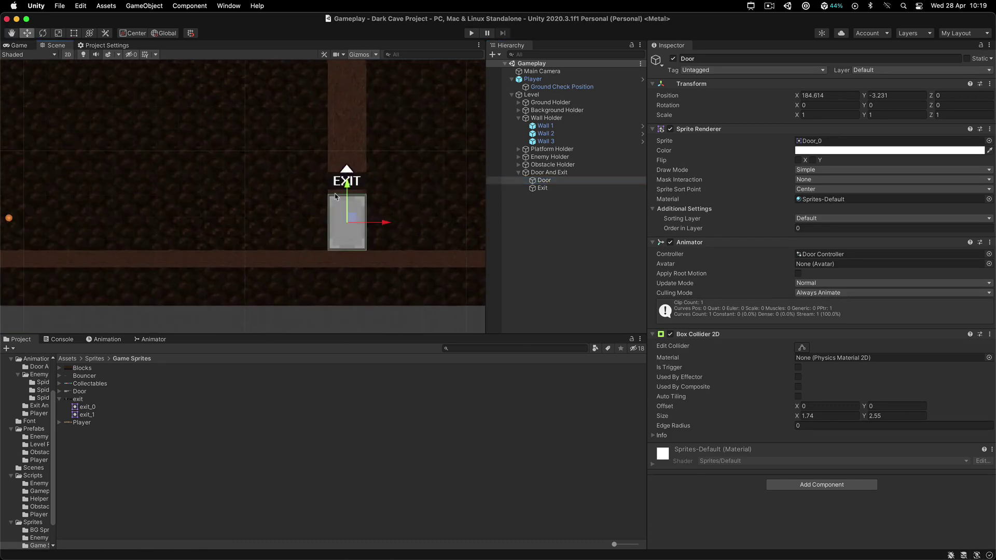
{"action": "left_click", "coordinate": [306, 325]}
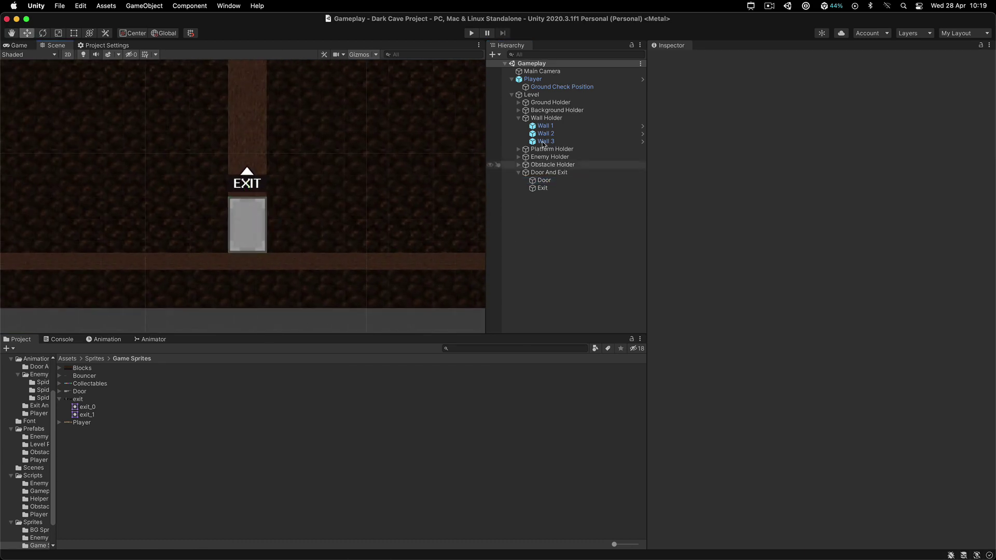
{"action": "left_click", "coordinate": [517, 118]}
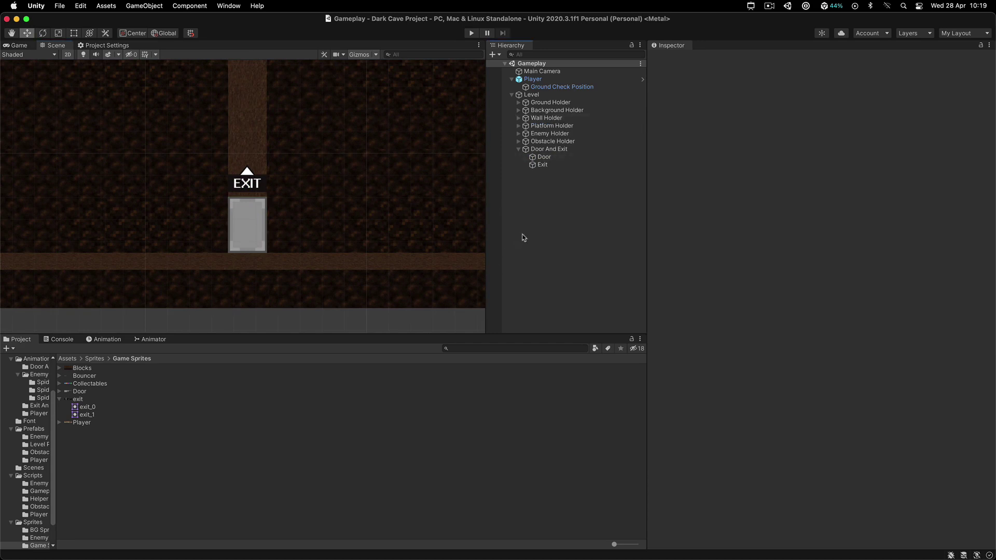